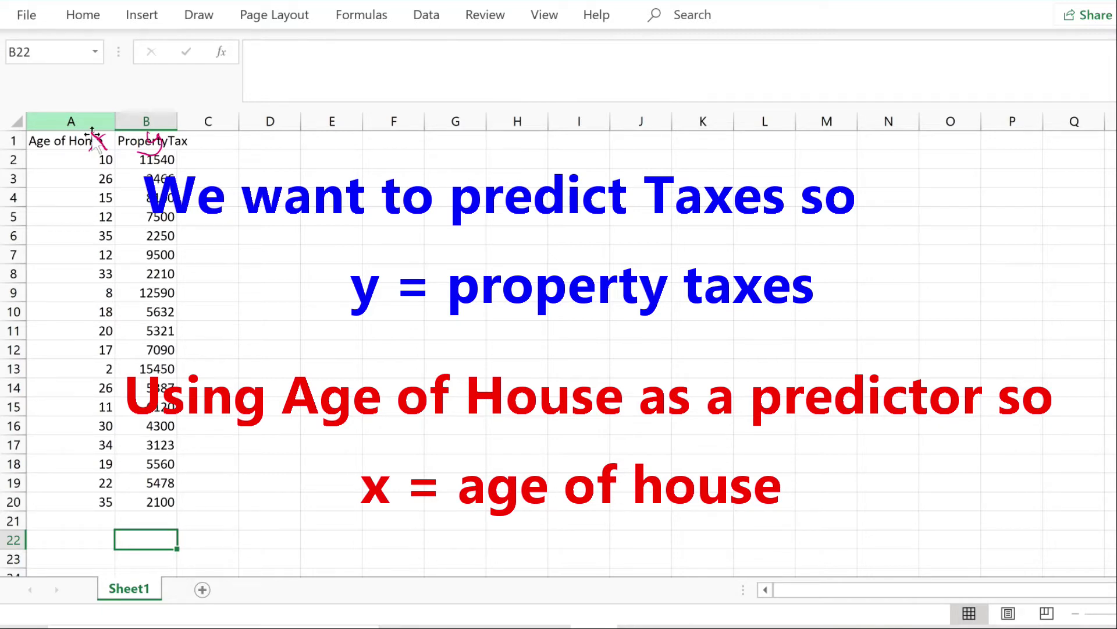
# Insert a scatter chart of the Age of Home and PropertyTax data in A1:B20
pyautogui.moveTo(82, 142); pyautogui.dragTo(147, 506)
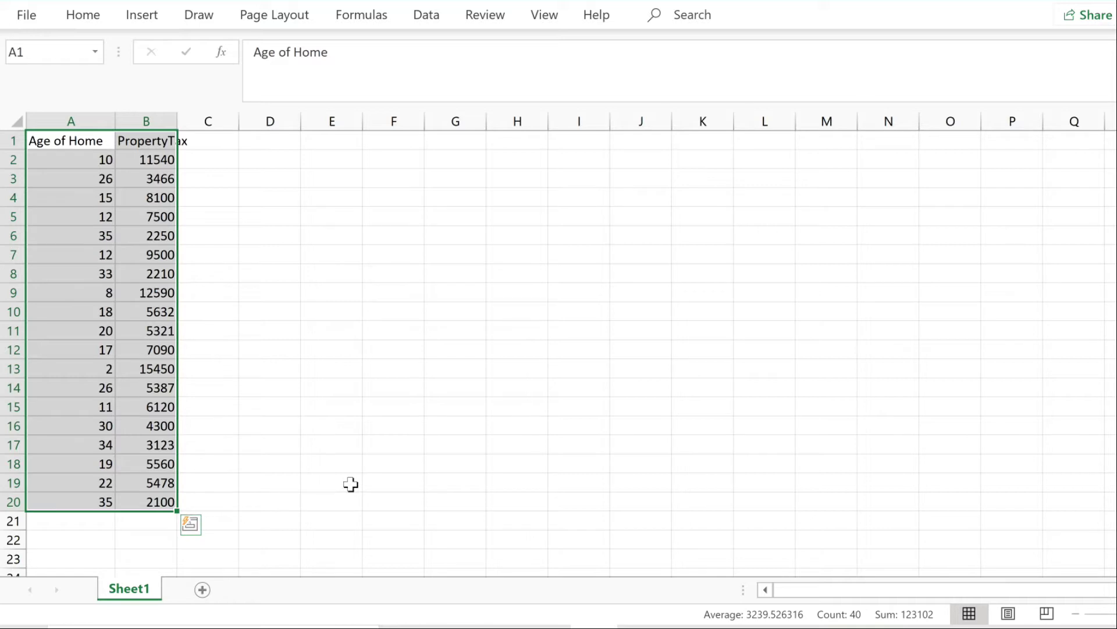
pyautogui.click(146, 20)
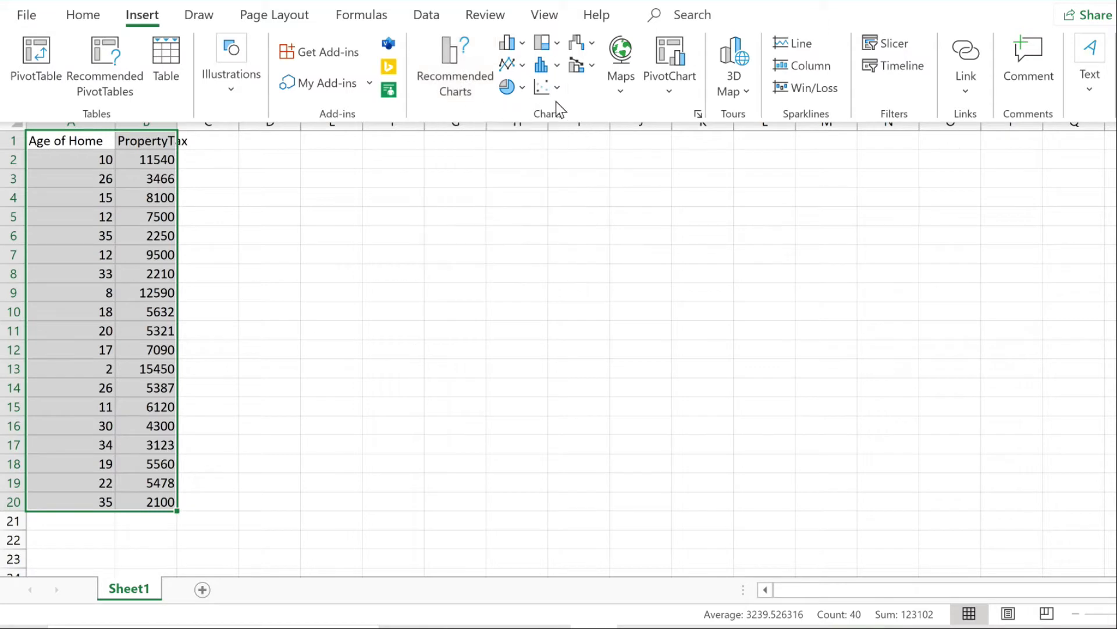
pyautogui.click(454, 74)
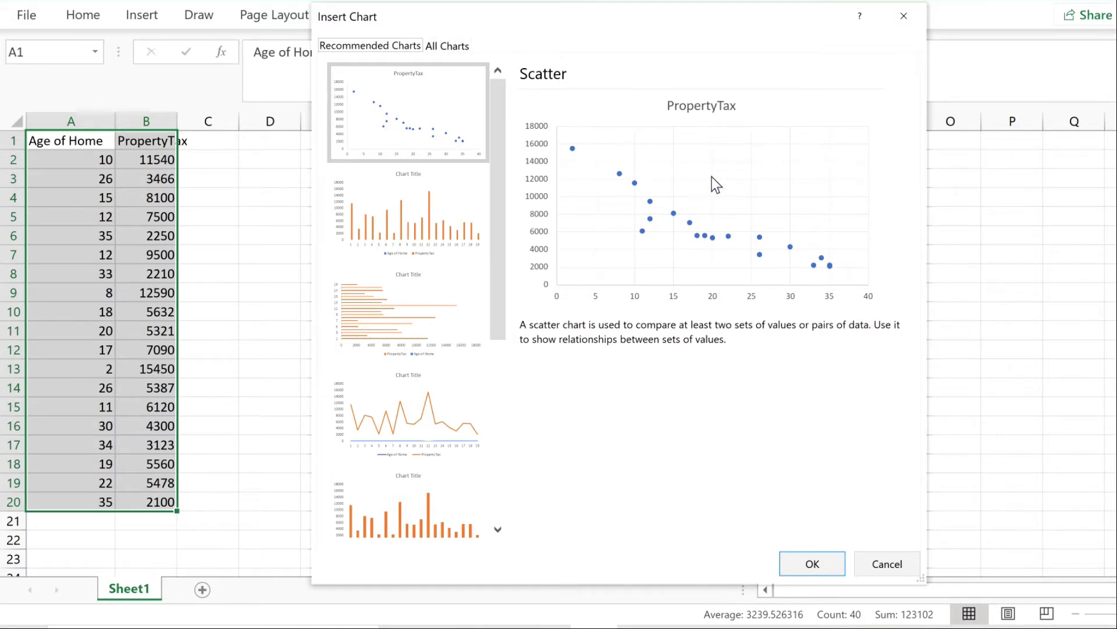
pyautogui.click(814, 565)
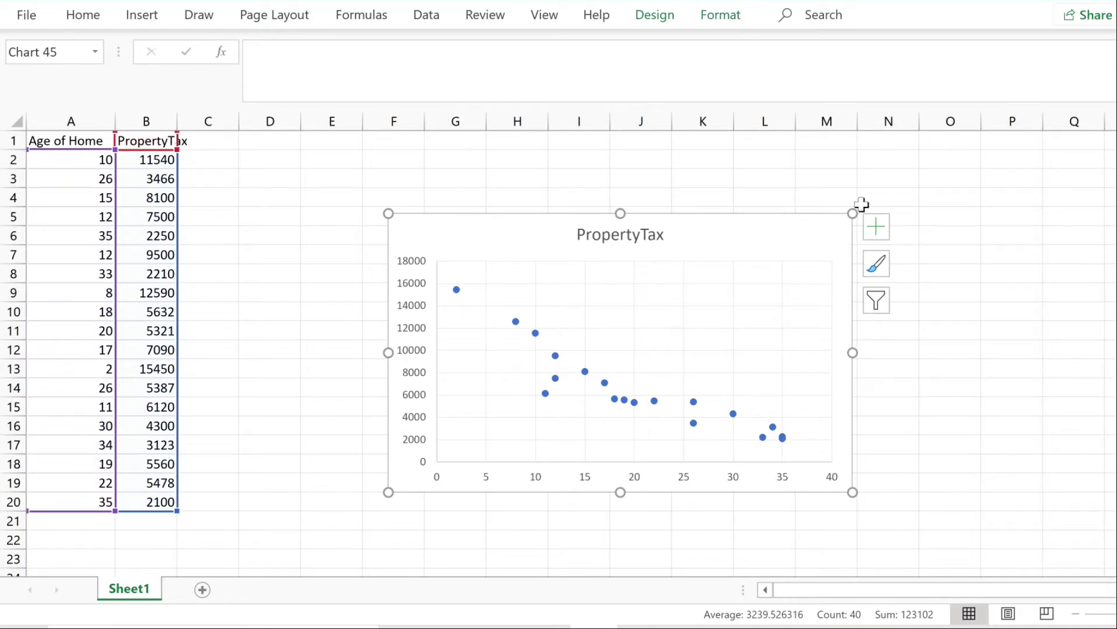
# Add a linear trendline to the PropertyTax scatter chart and display its equation and R-squared value on the chart
pyautogui.click(882, 228)
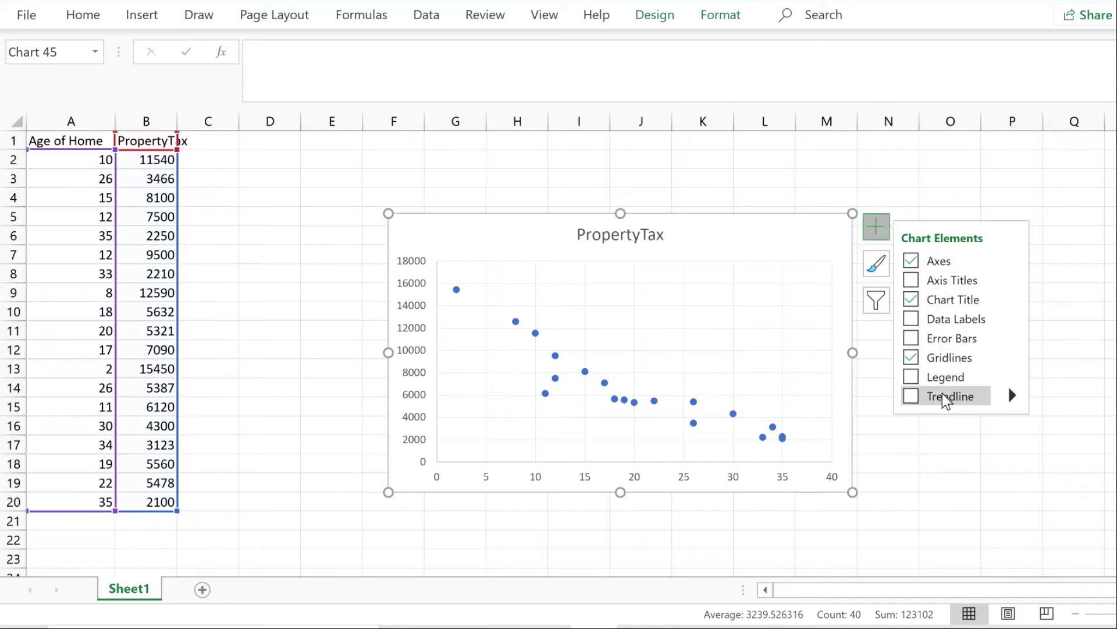
pyautogui.click(911, 396)
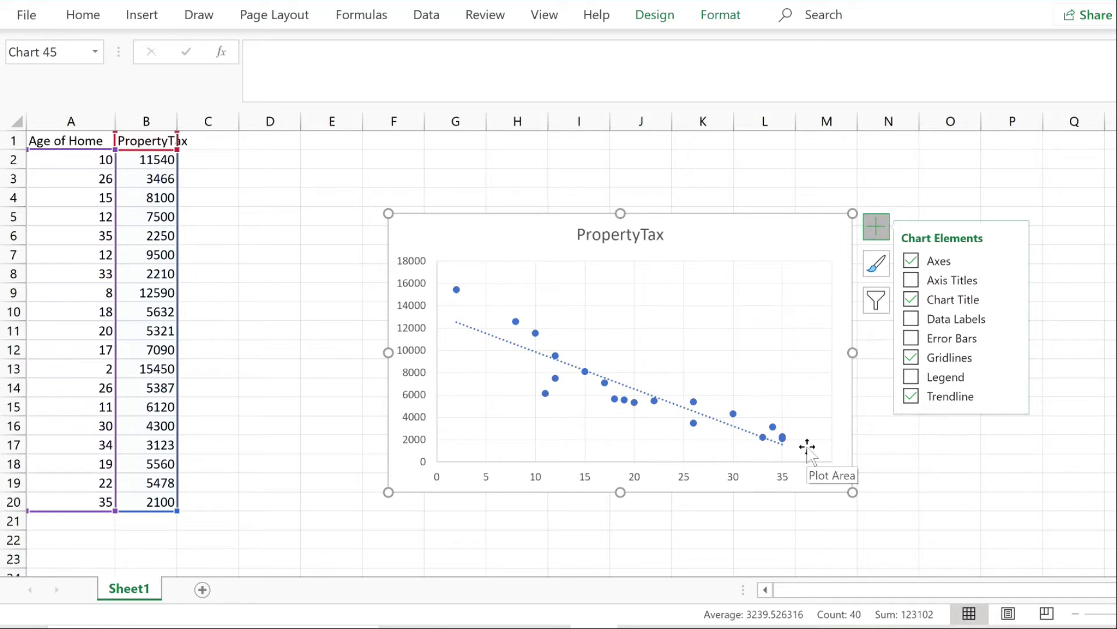
pyautogui.moveTo(1010, 390)
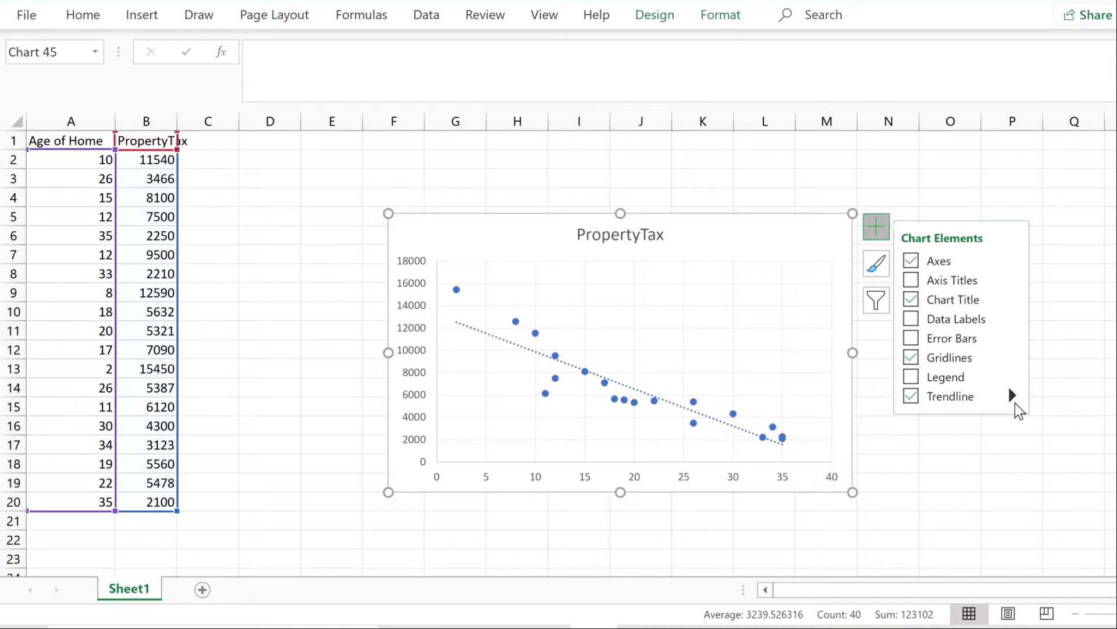
pyautogui.click(1013, 399)
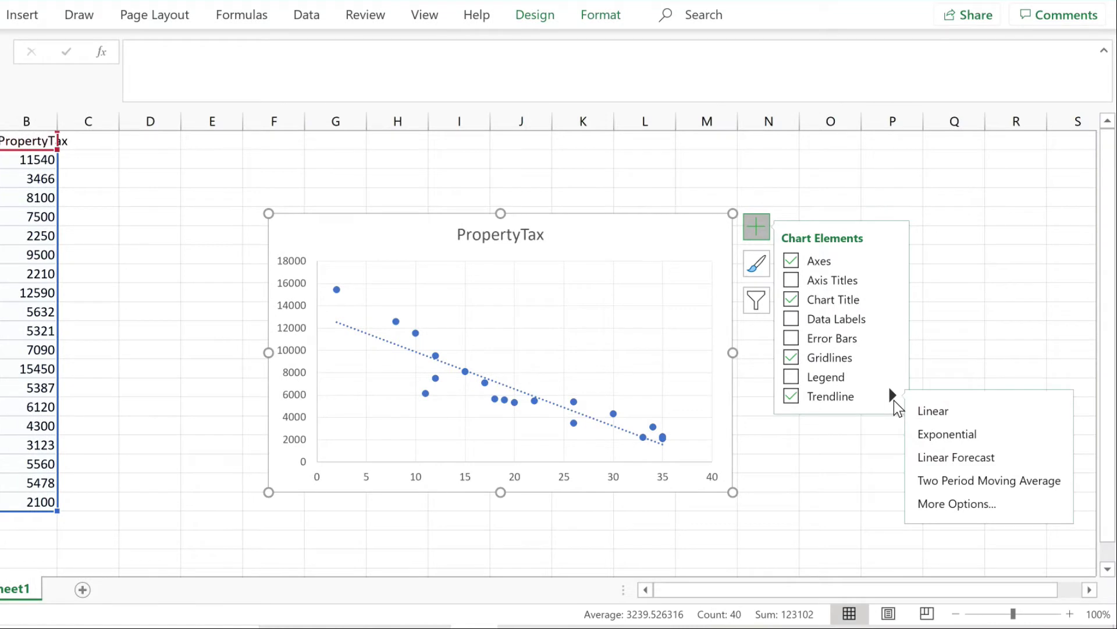
pyautogui.click(935, 504)
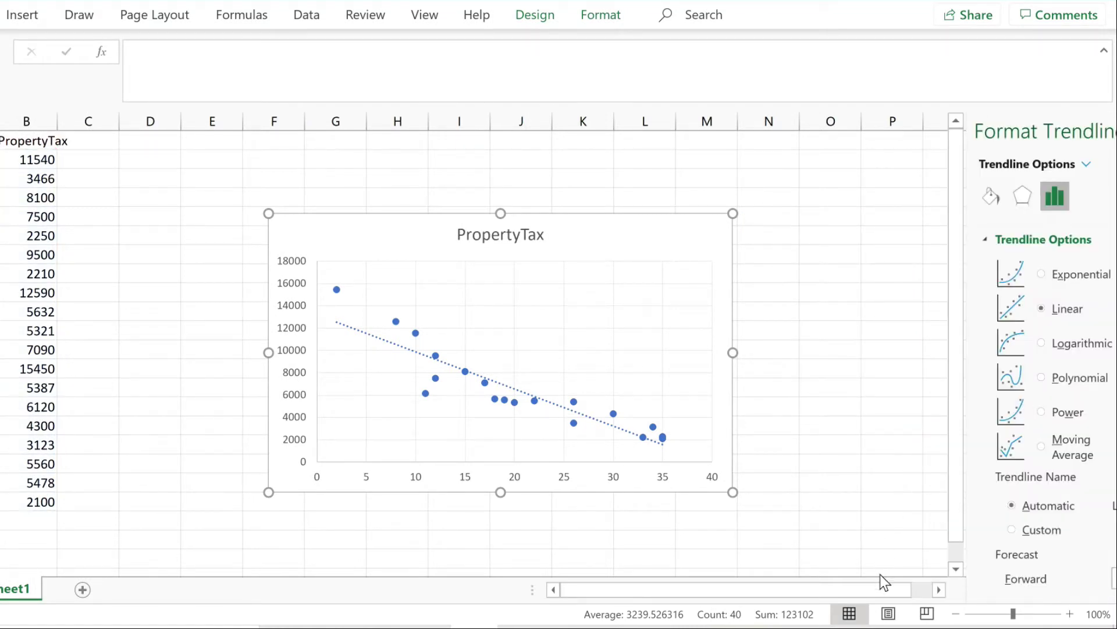
pyautogui.moveTo(1105, 489); pyautogui.dragTo(1100, 596)
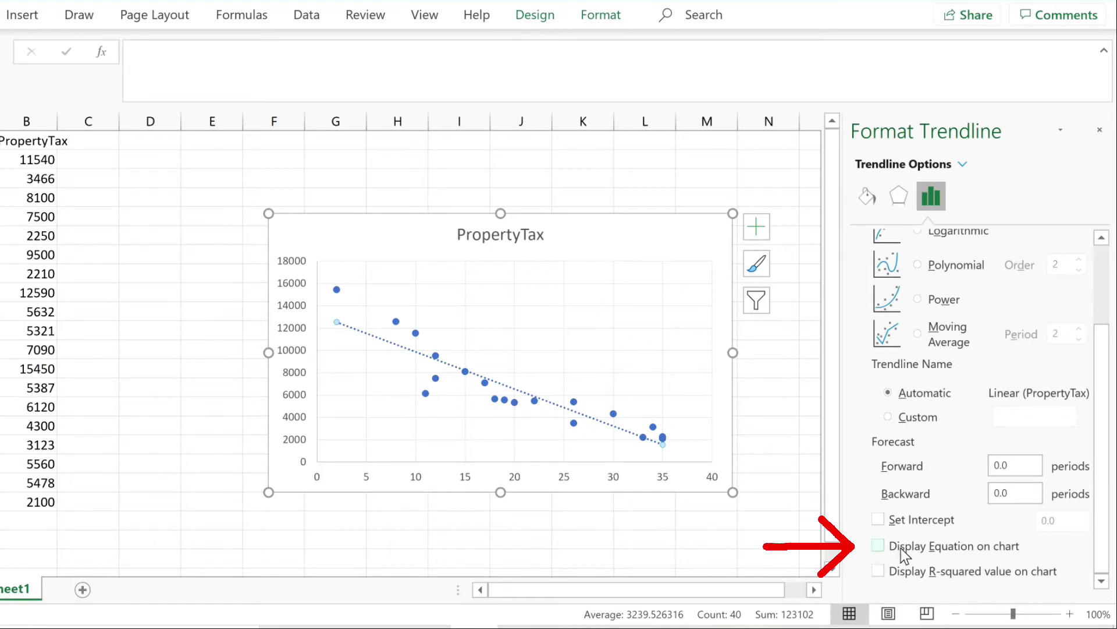
pyautogui.click(884, 547)
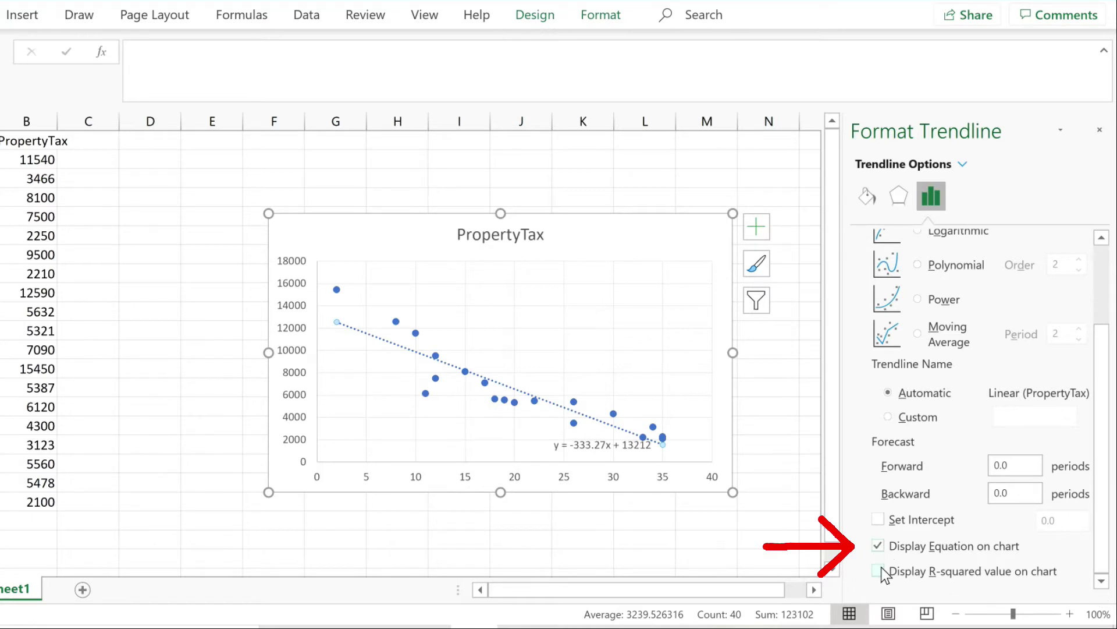
pyautogui.click(884, 572)
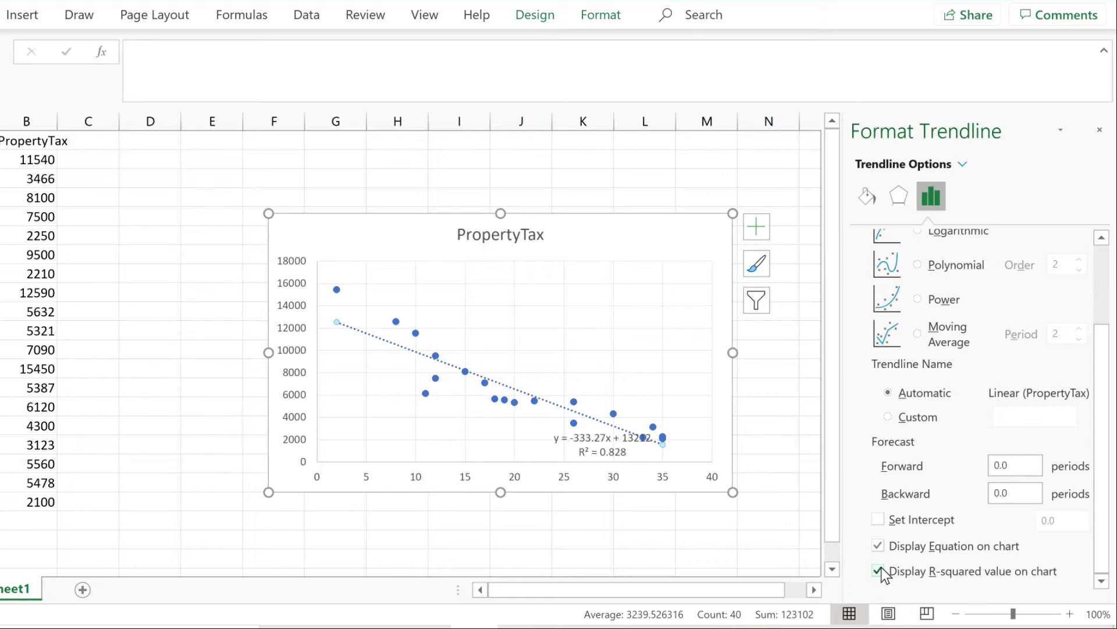
pyautogui.click(1100, 130)
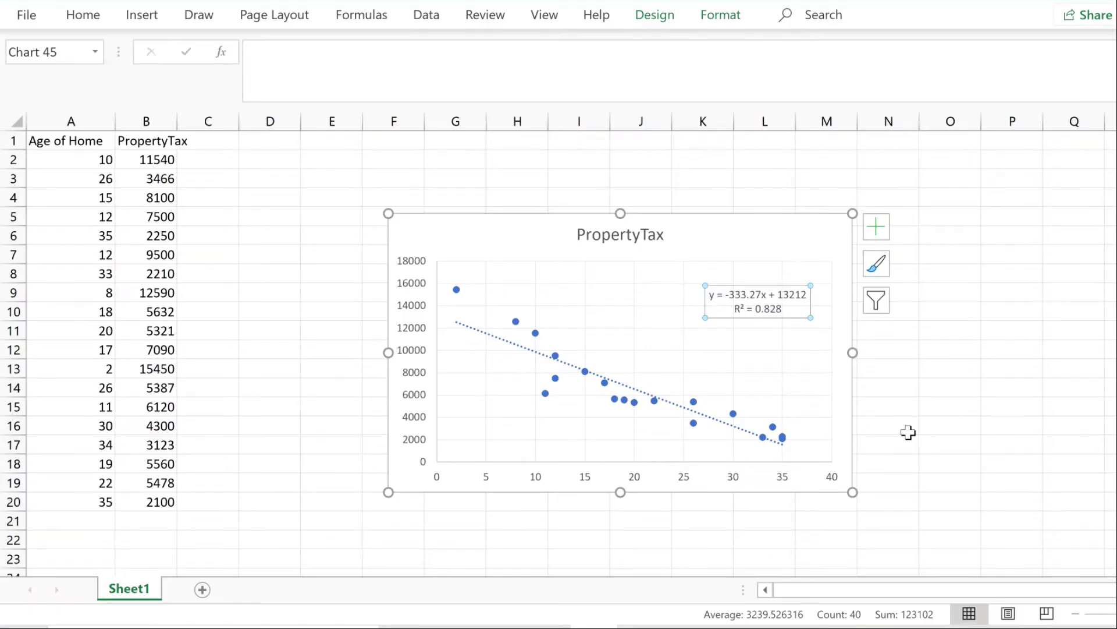
pyautogui.press('Escape')
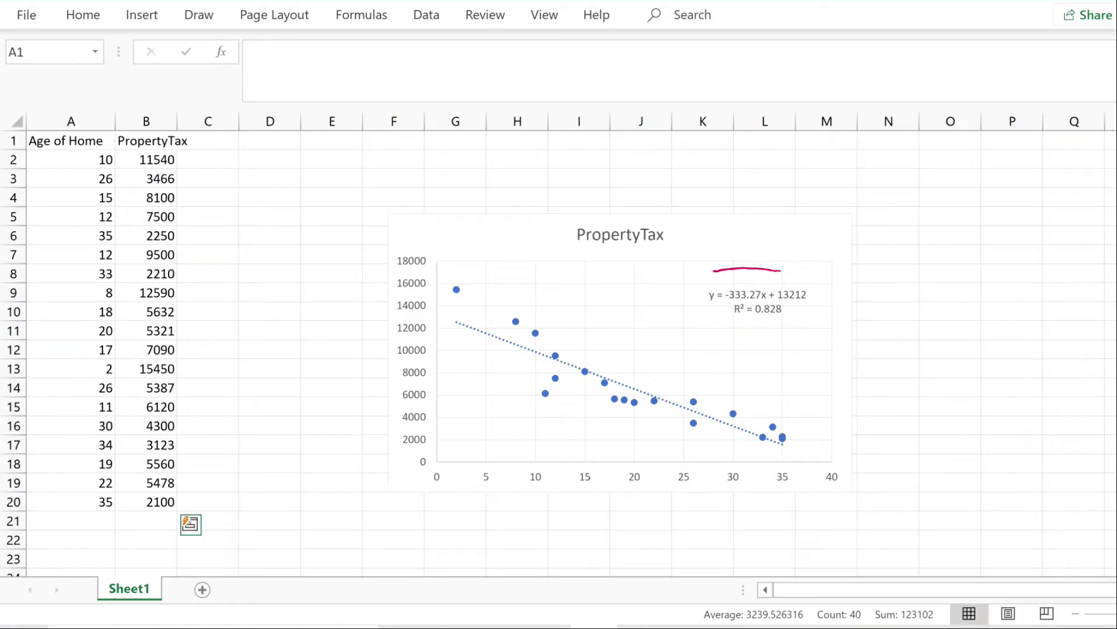
# Circle the -333.27x term of the trendline equation in ink and label it "b1 - slope"
pyautogui.moveTo(722, 334)
pyautogui.mouseDown()
pyautogui.moveTo(823, 309)
pyautogui.moveTo(740, 266)
pyautogui.mouseUp()
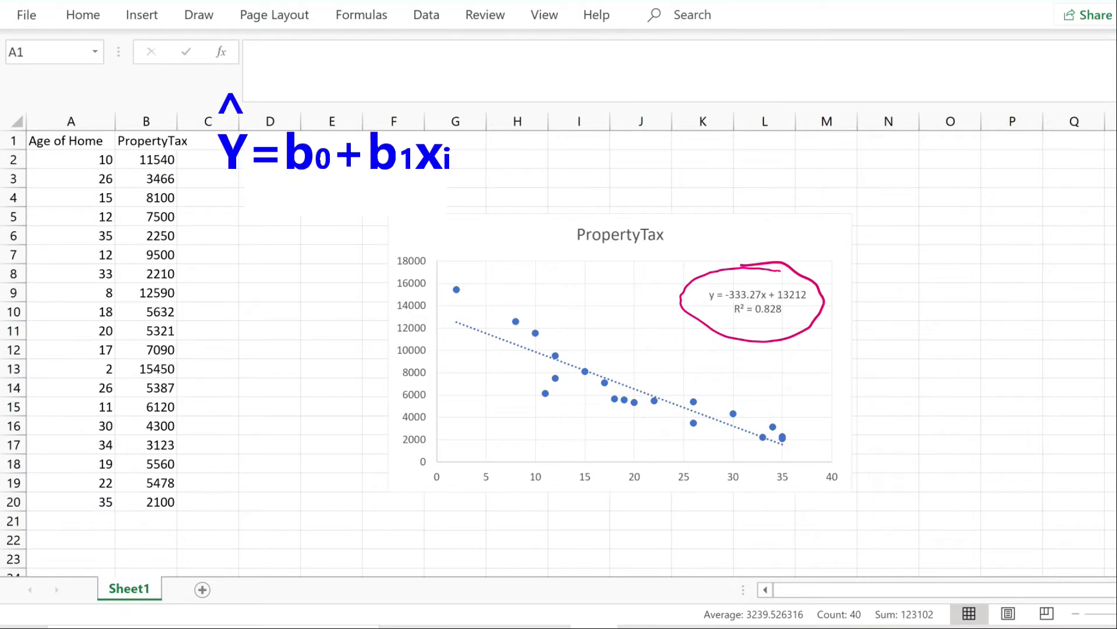
pyautogui.moveTo(722, 300); pyautogui.dragTo(810, 298)
pyautogui.hotkey('ctrl', 'a')
pyautogui.moveTo(746, 271)
pyautogui.mouseDown()
pyautogui.moveTo(725, 276)
pyautogui.moveTo(722, 300)
pyautogui.moveTo(769, 299)
pyautogui.moveTo(758, 276)
pyautogui.mouseUp()
pyautogui.moveTo(378, 116)
pyautogui.mouseDown()
pyautogui.moveTo(386, 213)
pyautogui.moveTo(435, 119)
pyautogui.moveTo(354, 131)
pyautogui.mouseUp()
pyautogui.moveTo(716, 261)
pyautogui.mouseDown()
pyautogui.moveTo(789, 232)
pyautogui.moveTo(801, 244)
pyautogui.moveTo(745, 276)
pyautogui.moveTo(756, 274)
pyautogui.mouseUp()
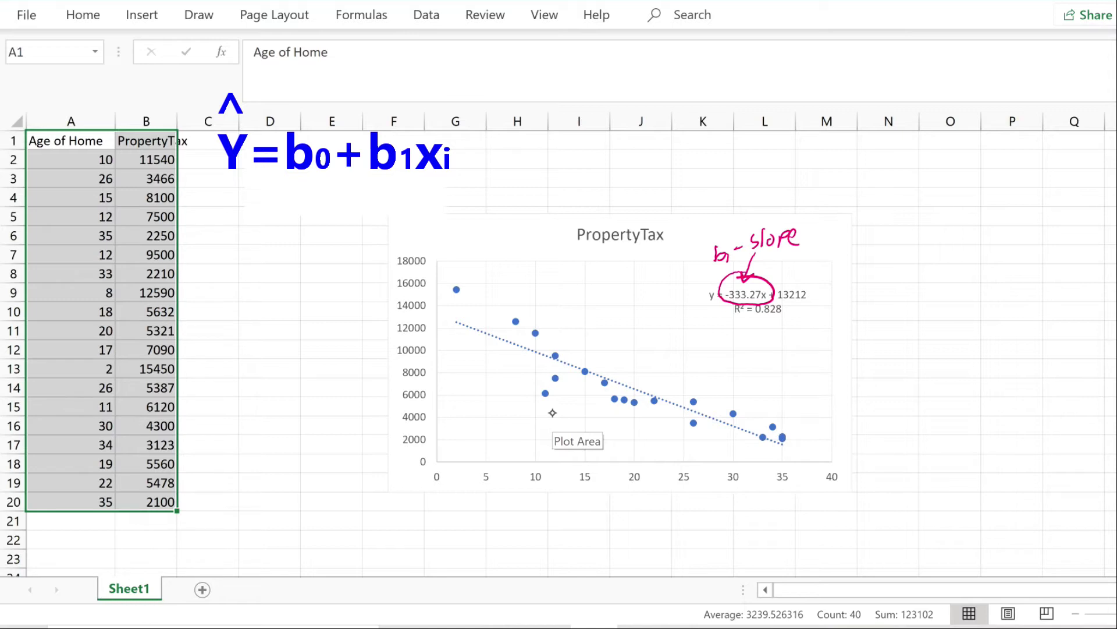
# Circle 13212 in the trendline equation in ink and label it "b0 - y intercept"
pyautogui.moveTo(812, 277)
pyautogui.mouseDown()
pyautogui.moveTo(791, 274)
pyautogui.moveTo(778, 300)
pyautogui.moveTo(817, 279)
pyautogui.moveTo(825, 301)
pyautogui.moveTo(865, 293)
pyautogui.moveTo(880, 295)
pyautogui.moveTo(877, 309)
pyautogui.moveTo(918, 279)
pyautogui.moveTo(949, 312)
pyautogui.mouseUp()
pyautogui.moveTo(958, 301)
pyautogui.mouseDown()
pyautogui.moveTo(961, 318)
pyautogui.moveTo(973, 299)
pyautogui.mouseUp()
pyautogui.moveTo(990, 287)
pyautogui.mouseDown()
pyautogui.moveTo(981, 317)
pyautogui.moveTo(994, 293)
pyautogui.mouseUp()
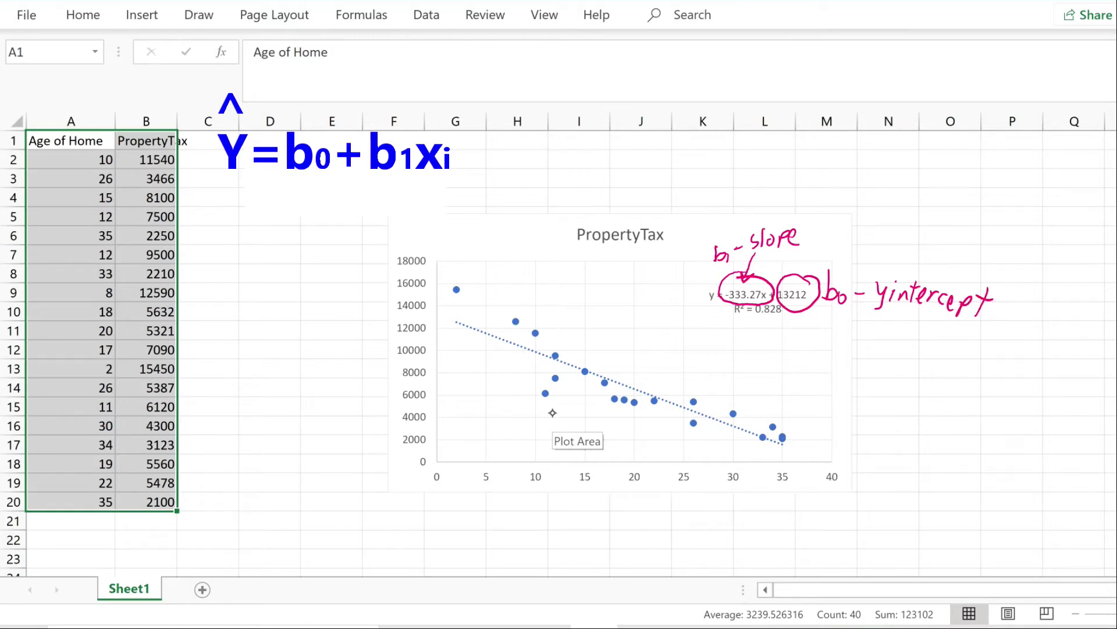
# Handwrite an arrow and the fitted equation ŷ = 13212 - 333.27x beside the general regression formula
pyautogui.moveTo(472, 159)
pyautogui.mouseDown()
pyautogui.moveTo(531, 155)
pyautogui.moveTo(523, 164)
pyautogui.moveTo(563, 178)
pyautogui.moveTo(554, 138)
pyautogui.moveTo(590, 147)
pyautogui.mouseUp()
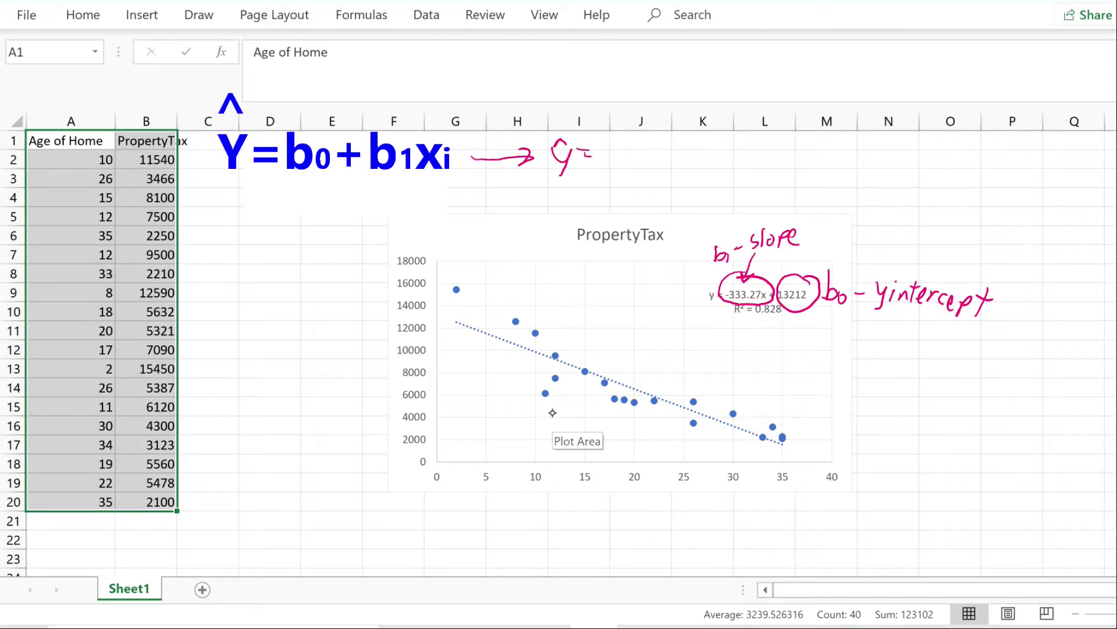
pyautogui.moveTo(606, 146)
pyautogui.mouseDown()
pyautogui.moveTo(609, 171)
pyautogui.moveTo(647, 156)
pyautogui.moveTo(647, 173)
pyautogui.mouseUp()
pyautogui.moveTo(656, 152)
pyautogui.mouseDown()
pyautogui.moveTo(656, 173)
pyautogui.moveTo(681, 173)
pyautogui.mouseUp()
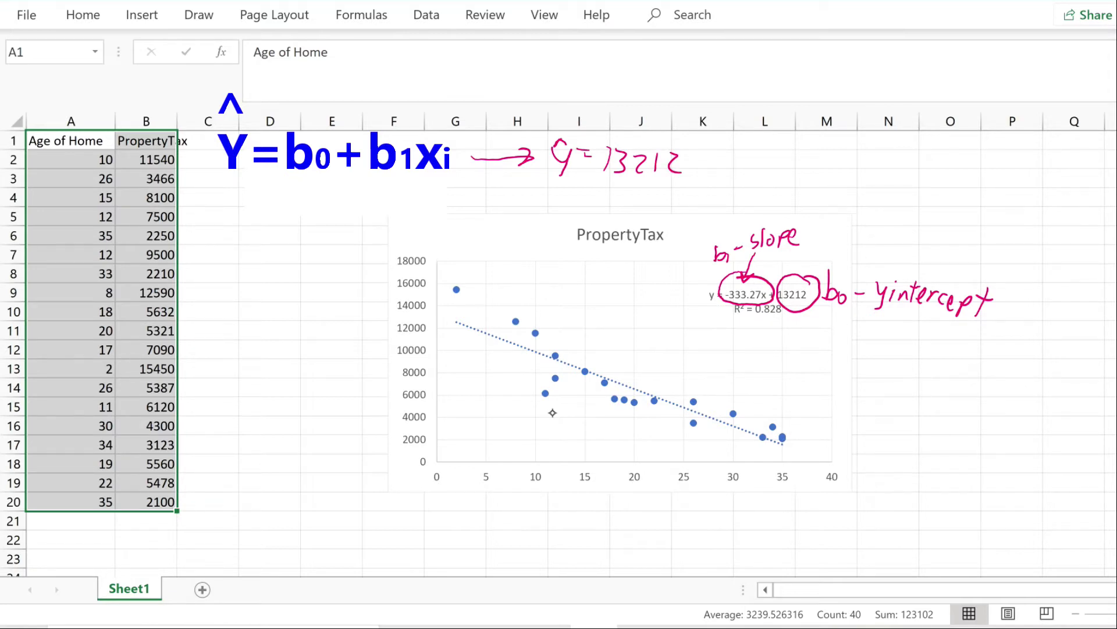
pyautogui.moveTo(696, 165)
pyautogui.mouseDown()
pyautogui.moveTo(737, 172)
pyautogui.moveTo(767, 149)
pyautogui.moveTo(747, 169)
pyautogui.moveTo(844, 173)
pyautogui.moveTo(823, 175)
pyautogui.mouseUp()
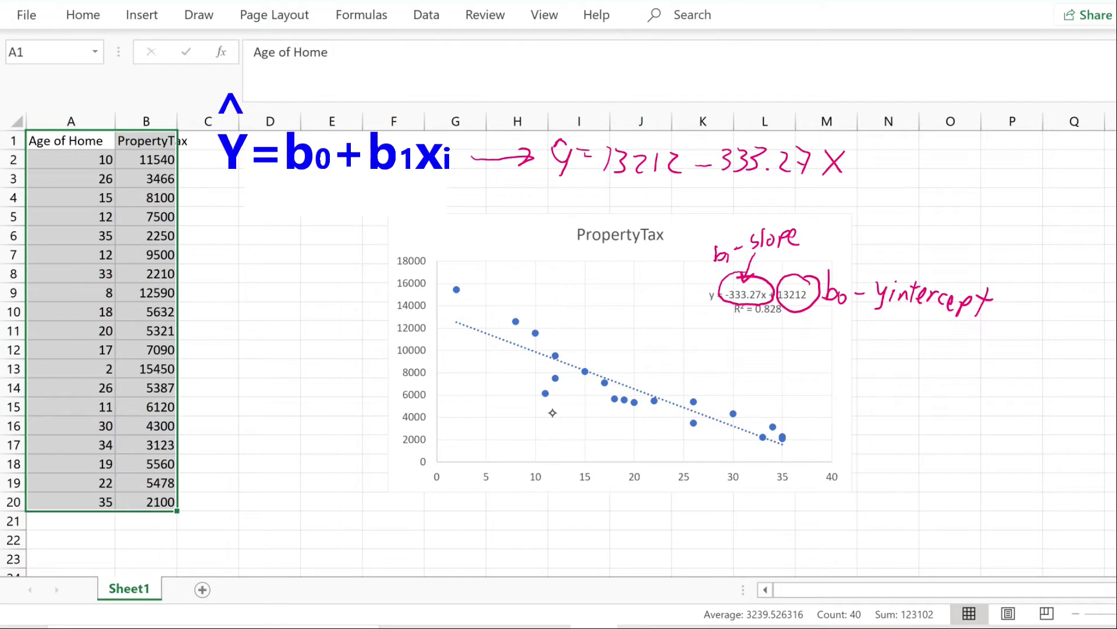
# Label the handwritten equation as the ŷ regression line in black ink with an arrow, and underline the equation
pyautogui.moveTo(923, 170)
pyautogui.mouseDown()
pyautogui.moveTo(856, 163)
pyautogui.moveTo(884, 155)
pyautogui.moveTo(943, 170)
pyautogui.moveTo(945, 199)
pyautogui.mouseUp()
pyautogui.moveTo(944, 154); pyautogui.dragTo(986, 188)
pyautogui.moveTo(1005, 179); pyautogui.dragTo(1032, 200)
pyautogui.moveTo(922, 205)
pyautogui.mouseDown()
pyautogui.moveTo(926, 223)
pyautogui.moveTo(950, 224)
pyautogui.moveTo(954, 253)
pyautogui.mouseUp()
pyautogui.moveTo(970, 216)
pyautogui.mouseDown()
pyautogui.moveTo(1016, 233)
pyautogui.moveTo(1040, 223)
pyautogui.moveTo(1050, 244)
pyautogui.moveTo(1087, 239)
pyautogui.moveTo(1089, 252)
pyautogui.moveTo(1116, 254)
pyautogui.mouseUp()
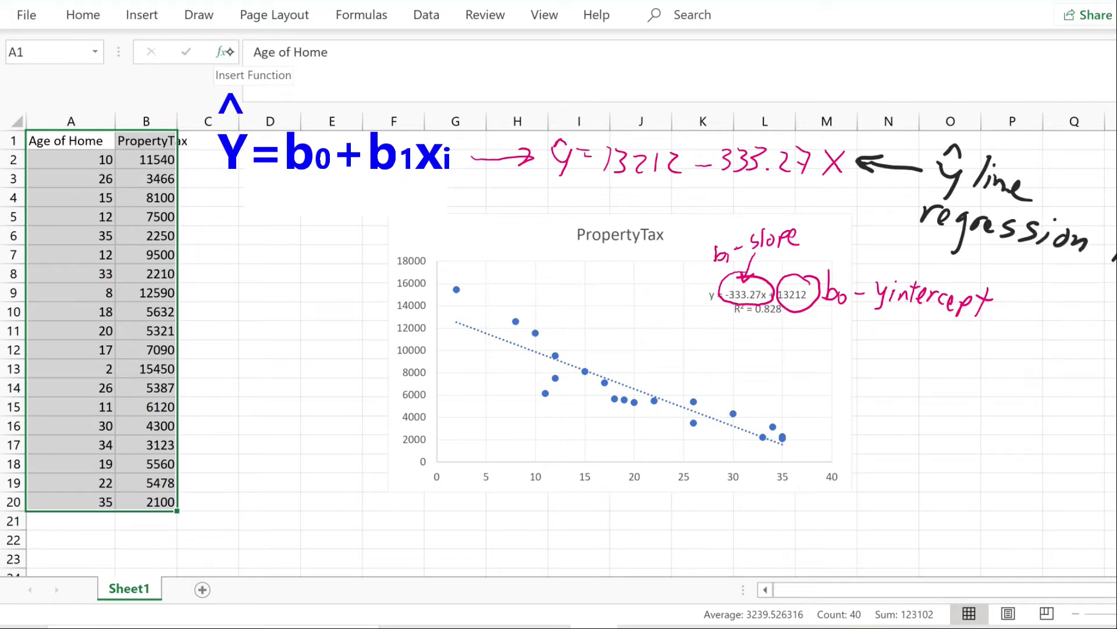
pyautogui.moveTo(541, 186); pyautogui.dragTo(831, 193)
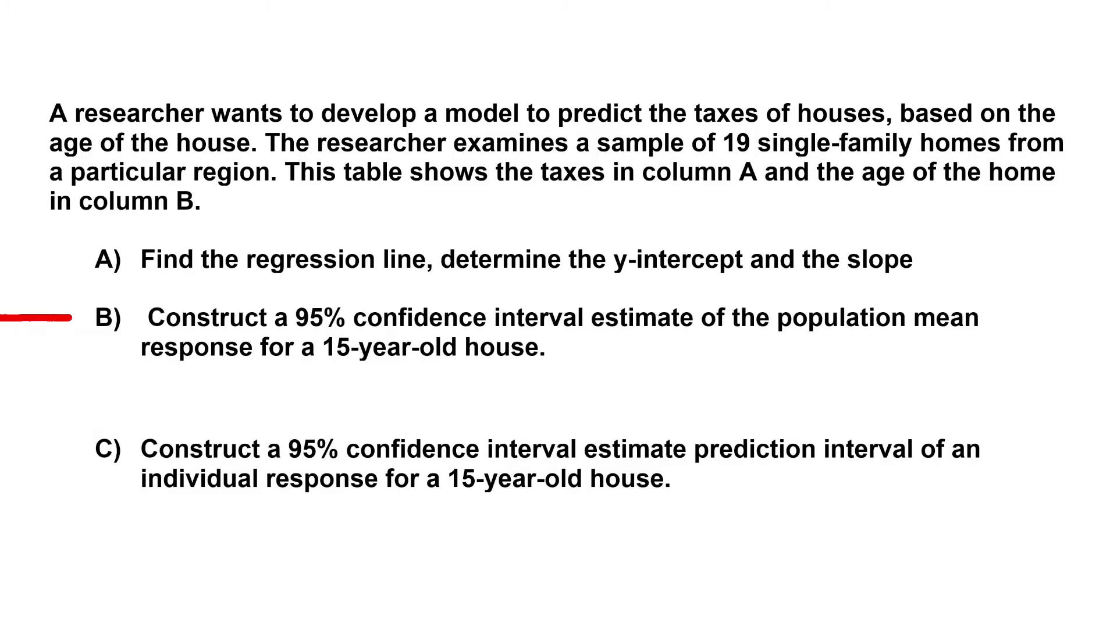
pyautogui.moveTo(71, 317); pyautogui.dragTo(88, 317)
pyautogui.moveTo(54, 289); pyautogui.dragTo(87, 317)
pyautogui.moveTo(87, 318); pyautogui.dragTo(53, 346)
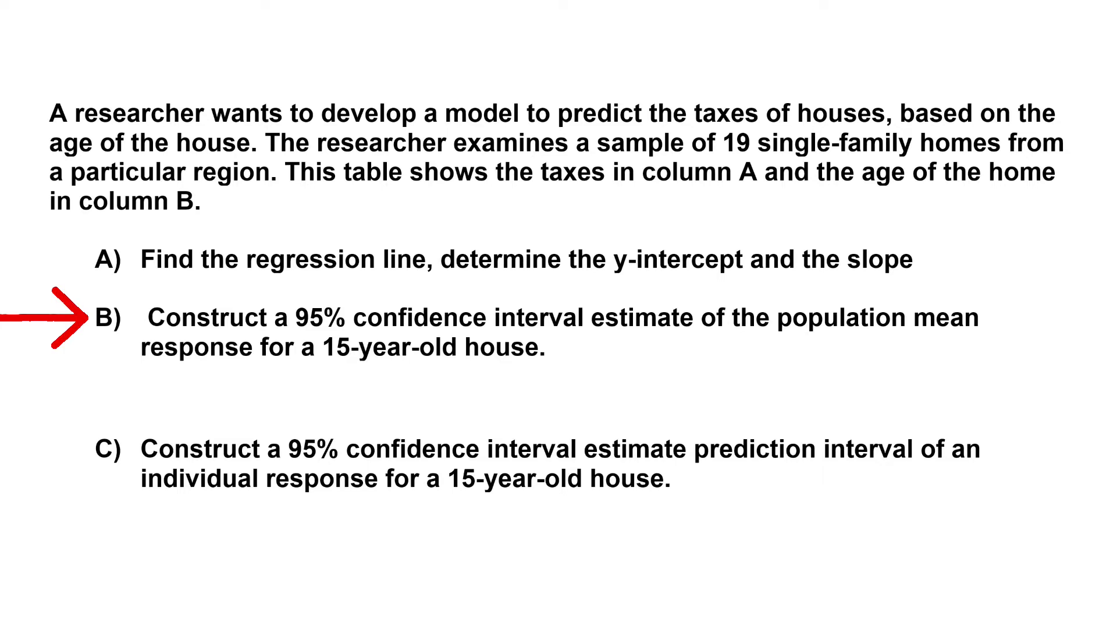
pyautogui.press('Right')
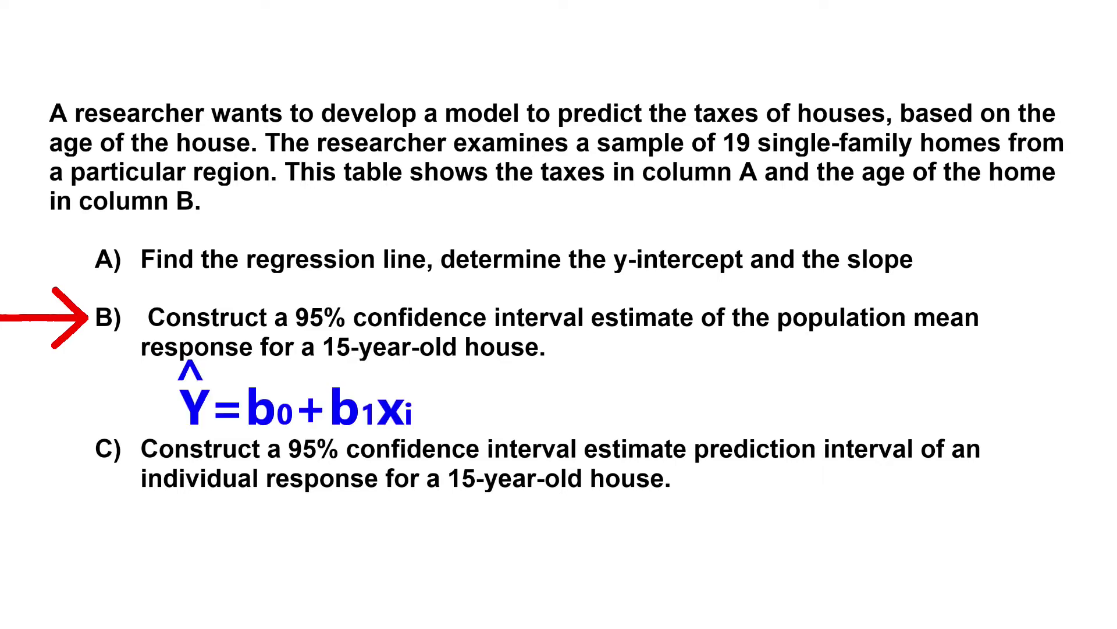
pyautogui.press('e')
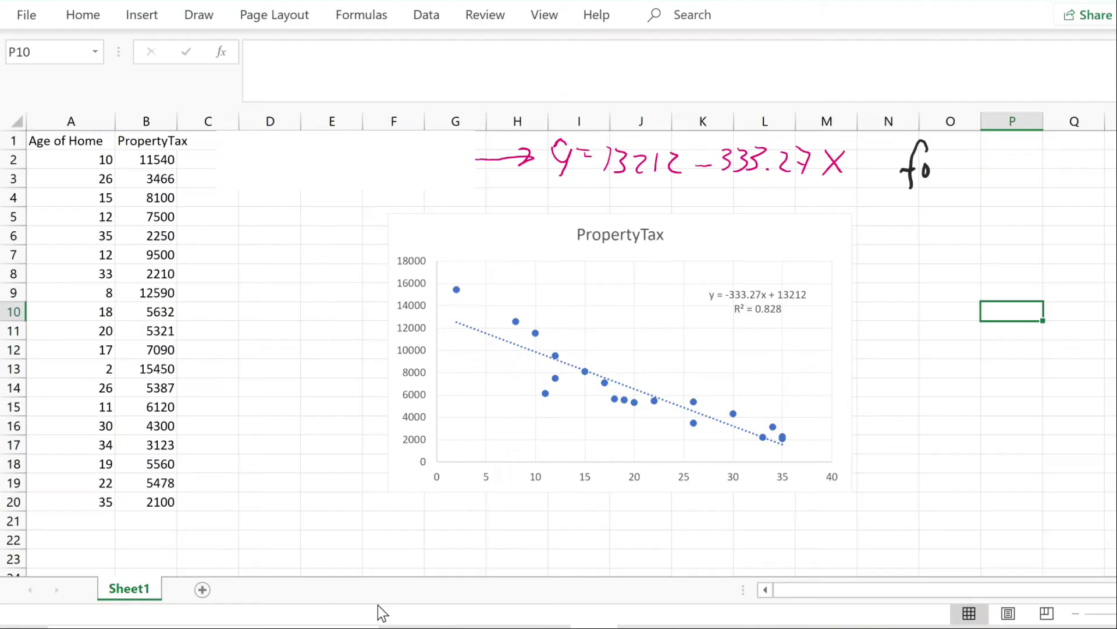
# Handwrite "for x = 15" next to the fitted regression equation
pyautogui.moveTo(938, 166); pyautogui.dragTo(931, 174)
pyautogui.moveTo(942, 175)
pyautogui.mouseDown()
pyautogui.moveTo(950, 163)
pyautogui.moveTo(982, 179)
pyautogui.moveTo(964, 179)
pyautogui.moveTo(1001, 171)
pyautogui.mouseUp()
pyautogui.click(992, 172)
pyautogui.moveTo(992, 166); pyautogui.dragTo(1035, 176)
pyautogui.moveTo(1039, 155); pyautogui.dragTo(1057, 152)
# Handwrite the substituted equation ŷ = 13212 - 333.27(15) below the x = 15 note
pyautogui.moveTo(876, 203)
pyautogui.mouseDown()
pyautogui.moveTo(885, 220)
pyautogui.moveTo(875, 234)
pyautogui.moveTo(890, 190)
pyautogui.moveTo(913, 207)
pyautogui.mouseUp()
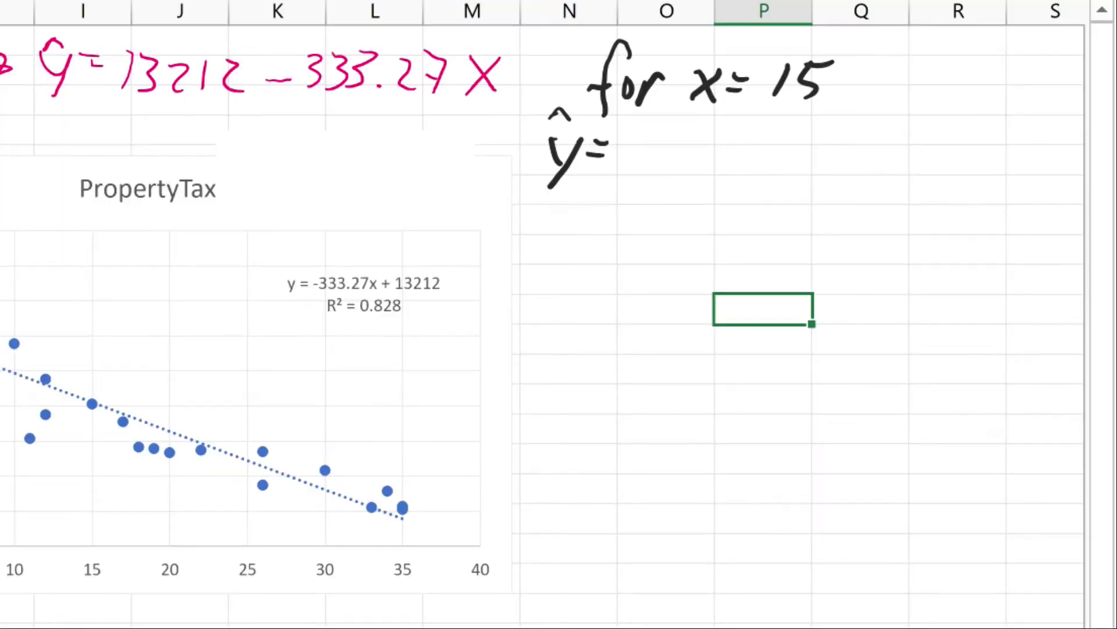
pyautogui.moveTo(628, 137); pyautogui.dragTo(619, 165)
pyautogui.moveTo(637, 131)
pyautogui.mouseDown()
pyautogui.moveTo(652, 144)
pyautogui.moveTo(632, 162)
pyautogui.moveTo(675, 153)
pyautogui.mouseUp()
pyautogui.moveTo(684, 129); pyautogui.dragTo(681, 155)
pyautogui.moveTo(700, 134)
pyautogui.mouseDown()
pyautogui.moveTo(719, 156)
pyautogui.moveTo(752, 137)
pyautogui.moveTo(761, 161)
pyautogui.moveTo(783, 165)
pyautogui.mouseUp()
pyautogui.moveTo(804, 128)
pyautogui.mouseDown()
pyautogui.moveTo(807, 161)
pyautogui.moveTo(846, 157)
pyautogui.mouseUp()
pyautogui.moveTo(856, 135)
pyautogui.mouseDown()
pyautogui.moveTo(898, 163)
pyautogui.moveTo(905, 146)
pyautogui.mouseUp()
pyautogui.moveTo(961, 111)
pyautogui.mouseDown()
pyautogui.moveTo(940, 145)
pyautogui.moveTo(960, 175)
pyautogui.mouseUp()
pyautogui.moveTo(971, 130)
pyautogui.mouseDown()
pyautogui.moveTo(970, 156)
pyautogui.moveTo(1006, 127)
pyautogui.mouseUp()
pyautogui.moveTo(1013, 104); pyautogui.dragTo(1017, 175)
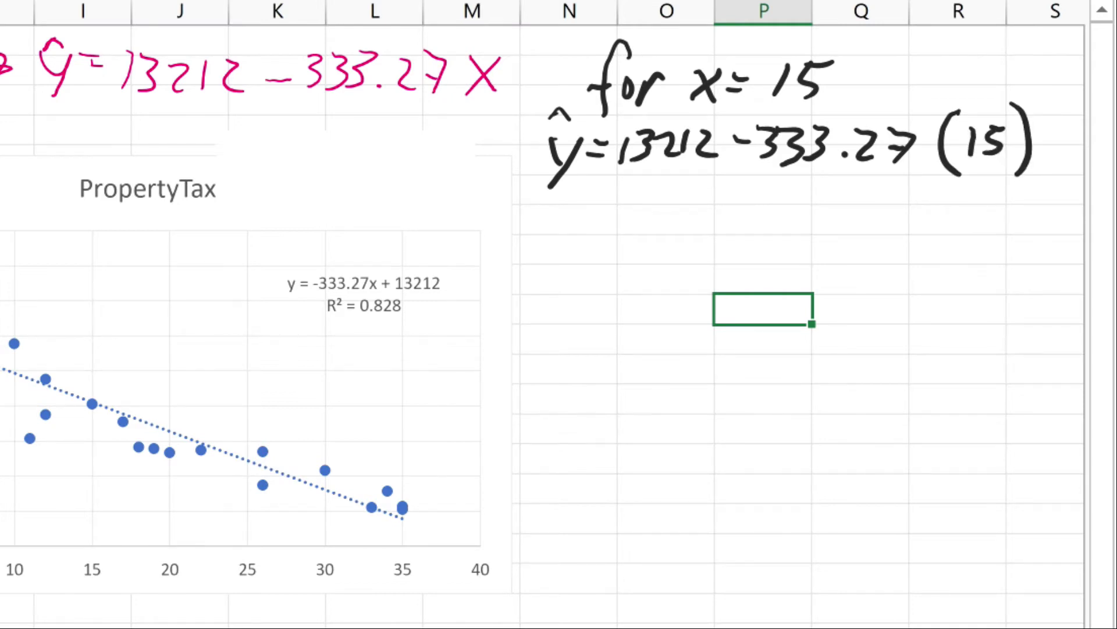
# Handwrite the predicted value ŷ = 8212.95 below the substituted equation
pyautogui.moveTo(553, 211)
pyautogui.mouseDown()
pyautogui.moveTo(570, 236)
pyautogui.moveTo(547, 265)
pyautogui.mouseUp()
pyautogui.moveTo(554, 197)
pyautogui.mouseDown()
pyautogui.moveTo(567, 184)
pyautogui.moveTo(580, 200)
pyautogui.mouseUp()
pyautogui.moveTo(609, 219); pyautogui.dragTo(622, 219)
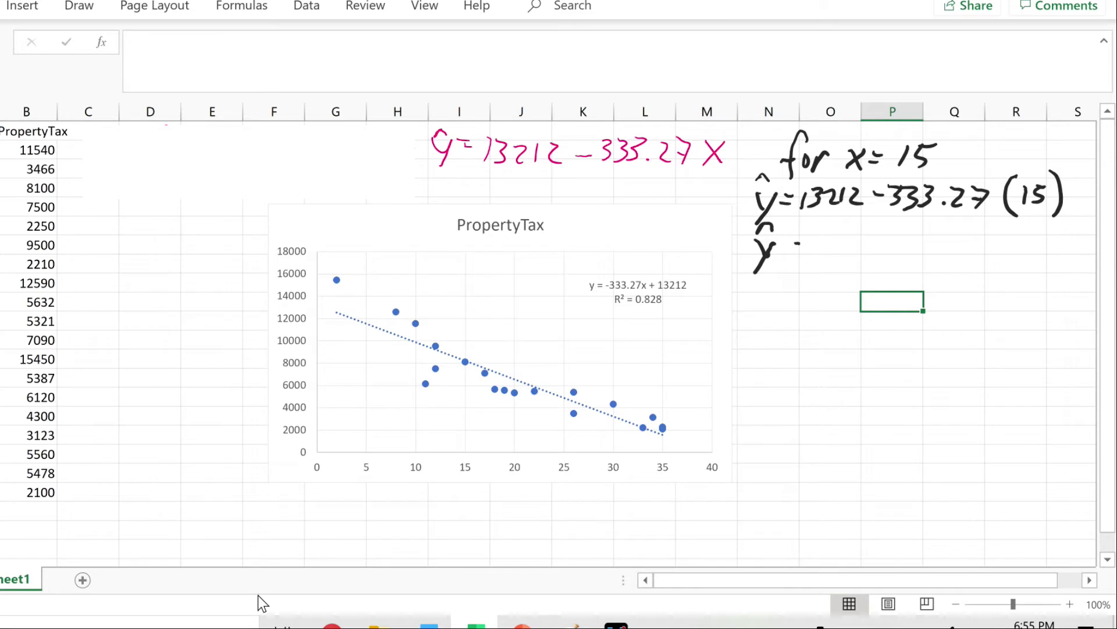
pyautogui.moveTo(800, 243); pyautogui.dragTo(809, 242)
pyautogui.moveTo(794, 233); pyautogui.dragTo(810, 232)
pyautogui.moveTo(837, 227)
pyautogui.mouseDown()
pyautogui.moveTo(821, 235)
pyautogui.moveTo(834, 226)
pyautogui.moveTo(857, 249)
pyautogui.mouseUp()
pyautogui.moveTo(868, 228)
pyautogui.mouseDown()
pyautogui.moveTo(869, 252)
pyautogui.moveTo(937, 253)
pyautogui.mouseUp()
pyautogui.moveTo(591, 250); pyautogui.dragTo(742, 249)
pyautogui.moveTo(687, 224)
pyautogui.mouseDown()
pyautogui.moveTo(740, 248)
pyautogui.moveTo(686, 284)
pyautogui.mouseUp()
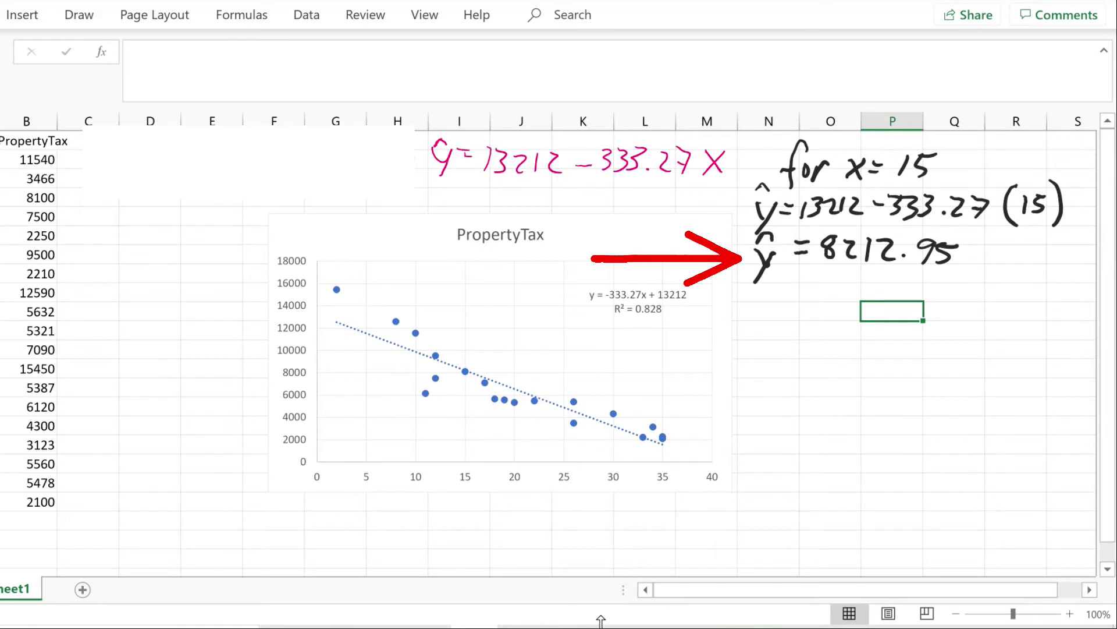
pyautogui.press('Escape')
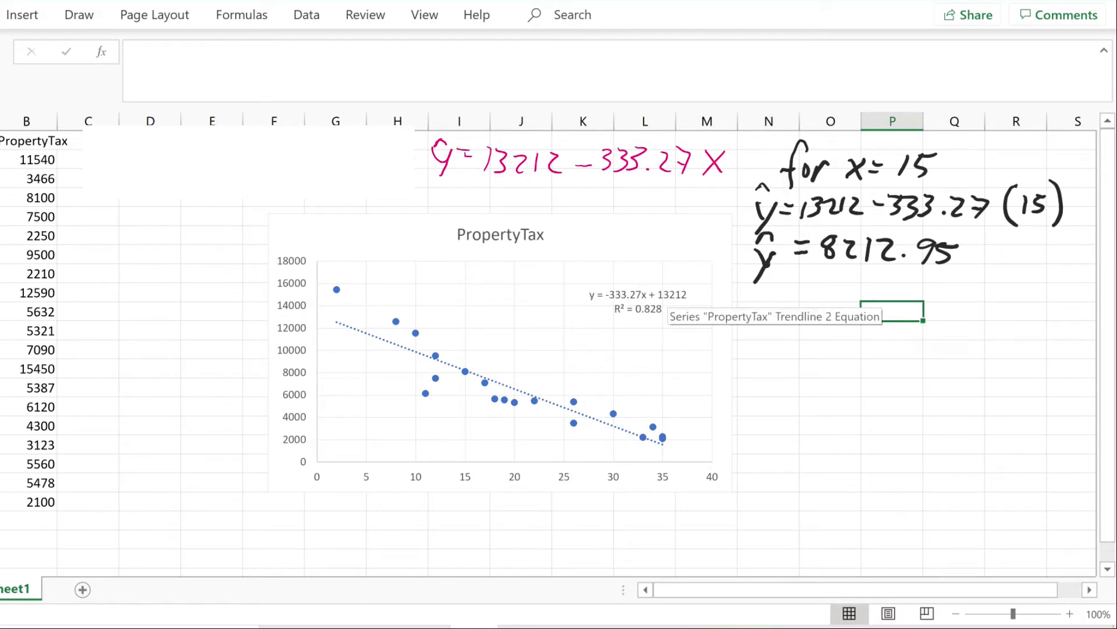
# Handwrite the heading "for a confidence interval on" in the empty area beside the data columns
pyautogui.moveTo(236, 208)
pyautogui.mouseDown()
pyautogui.moveTo(242, 220)
pyautogui.moveTo(271, 204)
pyautogui.moveTo(310, 219)
pyautogui.moveTo(366, 205)
pyautogui.mouseUp()
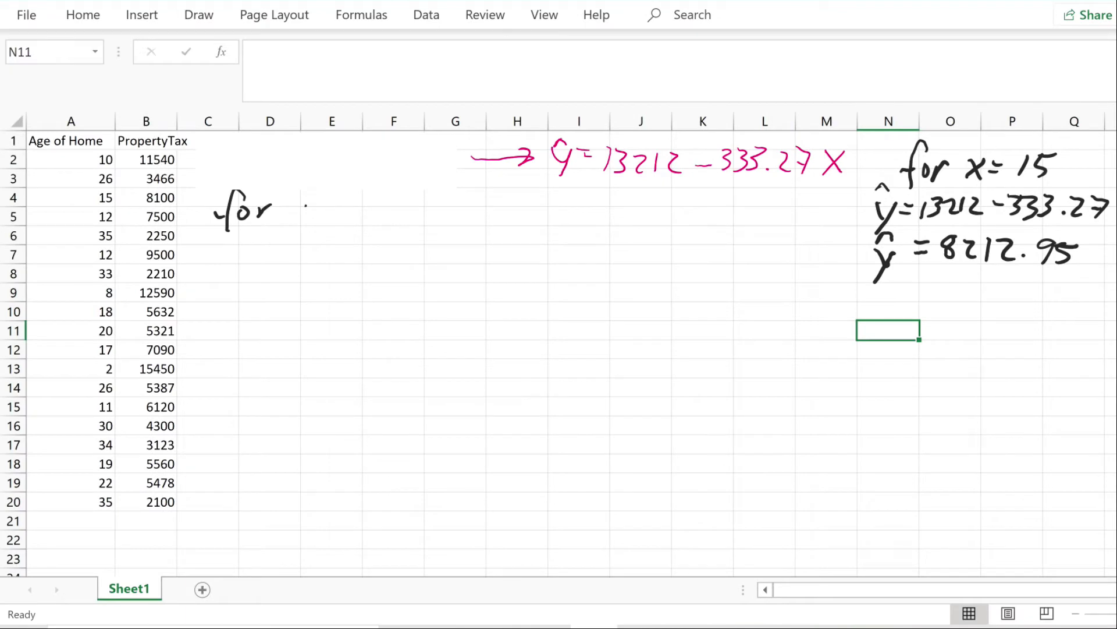
pyautogui.moveTo(368, 203); pyautogui.dragTo(383, 216)
pyautogui.moveTo(404, 192)
pyautogui.mouseDown()
pyautogui.moveTo(393, 229)
pyautogui.moveTo(400, 209)
pyautogui.moveTo(411, 221)
pyautogui.moveTo(420, 214)
pyautogui.mouseUp()
pyautogui.moveTo(428, 189); pyautogui.dragTo(446, 222)
pyautogui.moveTo(452, 207); pyautogui.dragTo(470, 222)
pyautogui.moveTo(477, 216); pyautogui.dragTo(556, 214)
pyautogui.moveTo(550, 204); pyautogui.dragTo(568, 201)
pyautogui.moveTo(560, 201); pyautogui.dragTo(611, 199)
pyautogui.moveTo(627, 201); pyautogui.dragTo(629, 214)
pyautogui.moveTo(645, 188)
pyautogui.mouseDown()
pyautogui.moveTo(644, 217)
pyautogui.moveTo(680, 204)
pyautogui.mouseUp()
pyautogui.moveTo(694, 209); pyautogui.dragTo(717, 208)
# Handwrite the mean response symbol μ with subscript y/x=15 and a colon below the confidence interval heading
pyautogui.moveTo(230, 263); pyautogui.dragTo(270, 252)
pyautogui.moveTo(282, 244)
pyautogui.mouseDown()
pyautogui.moveTo(292, 273)
pyautogui.moveTo(323, 267)
pyautogui.mouseUp()
pyautogui.moveTo(324, 245); pyautogui.dragTo(312, 268)
pyautogui.moveTo(333, 250); pyautogui.dragTo(343, 249)
pyautogui.moveTo(334, 257); pyautogui.dragTo(356, 264)
pyautogui.moveTo(366, 248); pyautogui.dragTo(367, 265)
pyautogui.moveTo(361, 248); pyautogui.dragTo(386, 248)
pyautogui.click(399, 241)
pyautogui.click(399, 262)
# Handwrite the interval formula ŷ ± t(α/2) S(yx) √h(i) below the mean response symbol, and circle its ŷ
pyautogui.moveTo(216, 298)
pyautogui.mouseDown()
pyautogui.moveTo(228, 330)
pyautogui.moveTo(218, 349)
pyautogui.moveTo(232, 294)
pyautogui.moveTo(256, 314)
pyautogui.mouseUp()
pyautogui.moveTo(248, 304); pyautogui.dragTo(266, 303)
pyautogui.moveTo(247, 324); pyautogui.dragTo(289, 317)
pyautogui.moveTo(281, 300); pyautogui.dragTo(294, 298)
pyautogui.moveTo(304, 320); pyautogui.dragTo(303, 331)
pyautogui.moveTo(314, 317); pyautogui.dragTo(310, 335)
pyautogui.moveTo(324, 322); pyautogui.dragTo(335, 335)
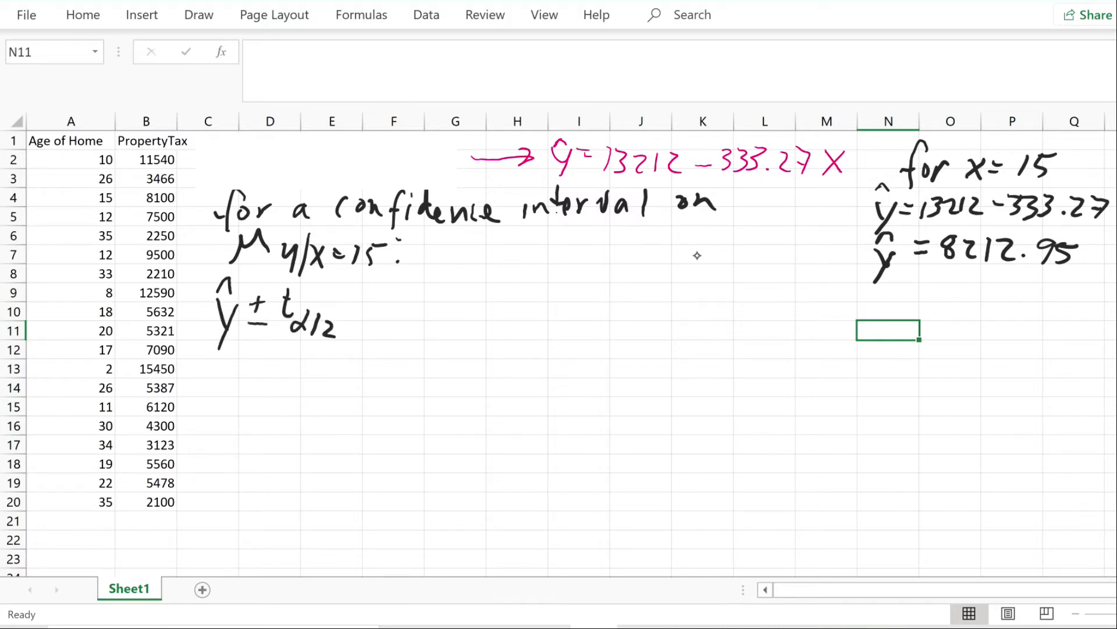
pyautogui.moveTo(371, 288); pyautogui.dragTo(352, 317)
pyautogui.moveTo(376, 318); pyautogui.dragTo(379, 336)
pyautogui.moveTo(389, 317); pyautogui.dragTo(399, 331)
pyautogui.moveTo(399, 317); pyautogui.dragTo(389, 332)
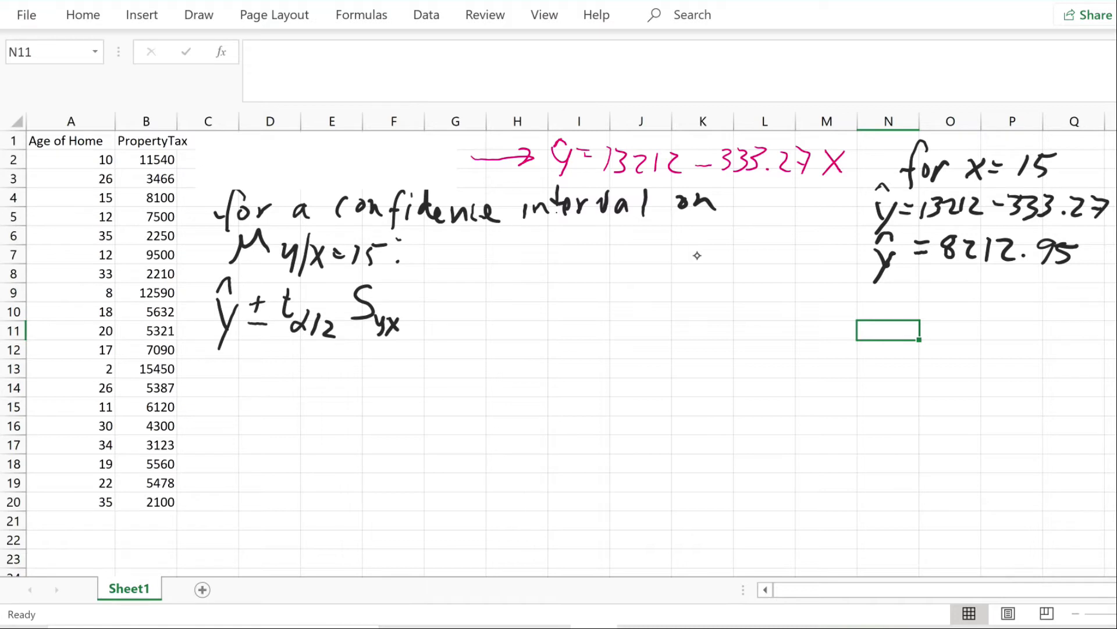
pyautogui.moveTo(409, 319)
pyautogui.mouseDown()
pyautogui.moveTo(424, 329)
pyautogui.moveTo(420, 282)
pyautogui.moveTo(496, 289)
pyautogui.moveTo(460, 327)
pyautogui.moveTo(472, 331)
pyautogui.mouseUp()
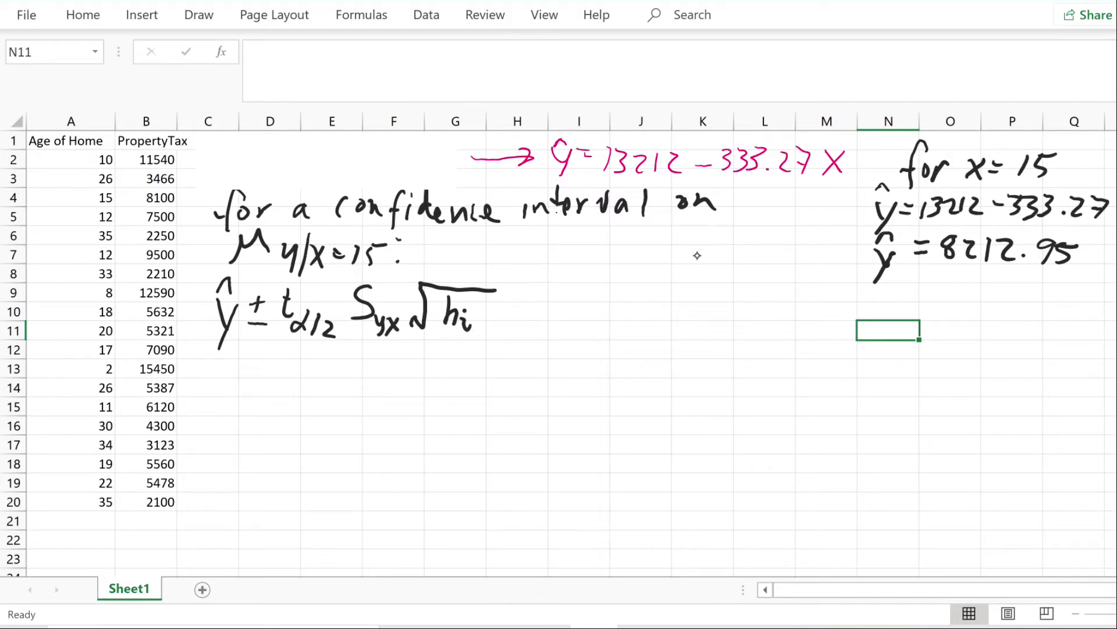
pyautogui.moveTo(230, 256)
pyautogui.mouseDown()
pyautogui.moveTo(247, 337)
pyautogui.moveTo(224, 255)
pyautogui.mouseUp()
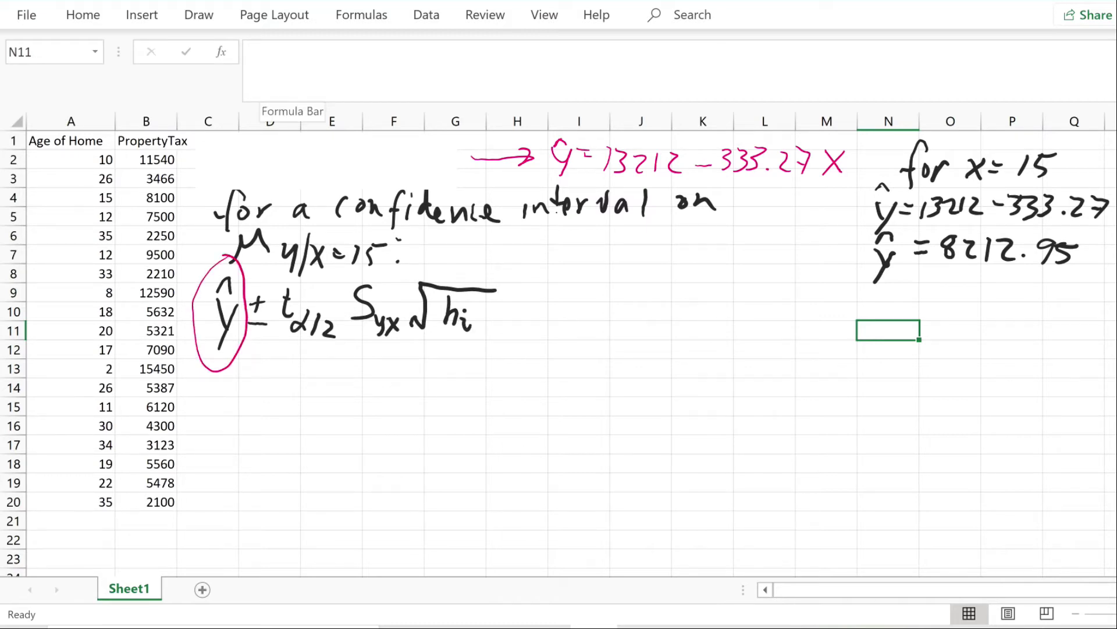
# Box the predicted value ŷ = 8212.95 and handwrite 8212.95 ± MOE below the interval formula
pyautogui.moveTo(857, 222)
pyautogui.mouseDown()
pyautogui.moveTo(1013, 282)
pyautogui.moveTo(1071, 224)
pyautogui.moveTo(851, 221)
pyautogui.mouseUp()
pyautogui.moveTo(208, 375); pyautogui.dragTo(203, 404)
pyautogui.moveTo(352, 408); pyautogui.dragTo(424, 405)
pyautogui.moveTo(443, 373); pyautogui.dragTo(443, 373)
pyautogui.moveTo(466, 372); pyautogui.dragTo(483, 403)
pyautogui.moveTo(459, 388); pyautogui.dragTo(479, 387)
pyautogui.moveTo(466, 375); pyautogui.dragTo(484, 372)
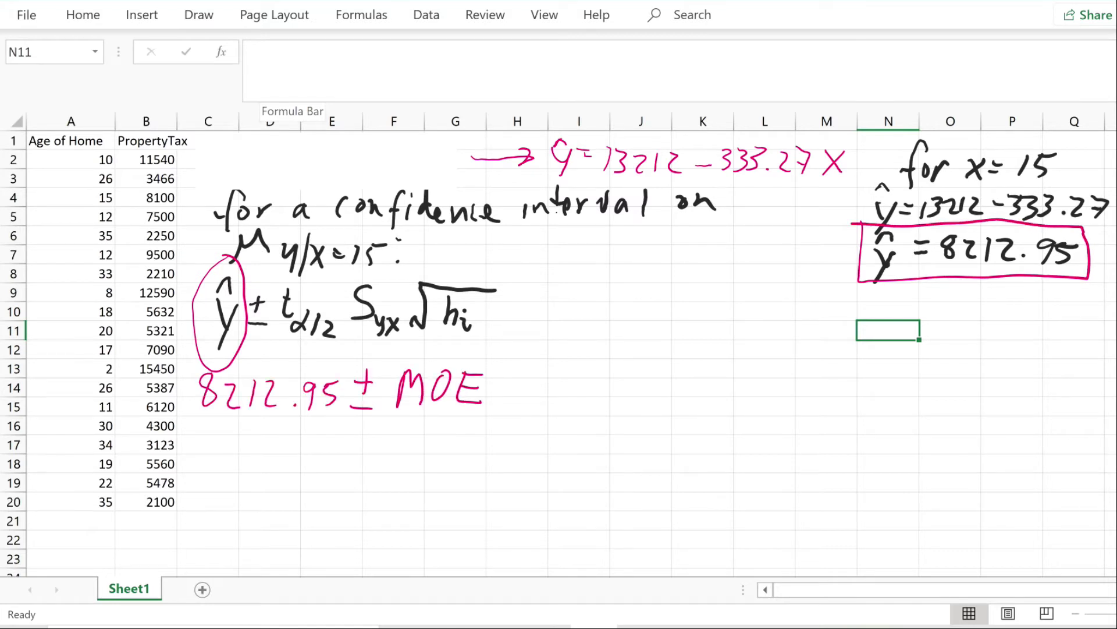
# Draw a box around t(α/2) S(yx) √h(i) in the interval formula, with an arrow pointing to it
pyautogui.moveTo(274, 280); pyautogui.dragTo(272, 280)
pyautogui.moveTo(508, 311); pyautogui.dragTo(572, 304)
pyautogui.moveTo(521, 294)
pyautogui.mouseDown()
pyautogui.moveTo(506, 311)
pyautogui.moveTo(536, 321)
pyautogui.mouseUp()
# Handwrite the label "Margin of error" at the tail of the arrow beside the boxed terms
pyautogui.moveTo(576, 311)
pyautogui.mouseDown()
pyautogui.moveTo(582, 291)
pyautogui.moveTo(596, 310)
pyautogui.mouseUp()
pyautogui.moveTo(605, 297); pyautogui.dragTo(617, 310)
pyautogui.moveTo(620, 310)
pyautogui.mouseDown()
pyautogui.moveTo(638, 295)
pyautogui.moveTo(635, 321)
pyautogui.mouseUp()
pyautogui.moveTo(650, 298)
pyautogui.mouseDown()
pyautogui.moveTo(651, 308)
pyautogui.moveTo(670, 302)
pyautogui.mouseUp()
pyautogui.moveTo(587, 323); pyautogui.dragTo(585, 325)
pyautogui.moveTo(609, 314); pyautogui.dragTo(595, 358)
pyautogui.moveTo(589, 335); pyautogui.dragTo(630, 337)
pyautogui.moveTo(633, 326); pyautogui.dragTo(656, 338)
pyautogui.moveTo(658, 326); pyautogui.dragTo(664, 328)
pyautogui.moveTo(668, 322); pyautogui.dragTo(674, 333)
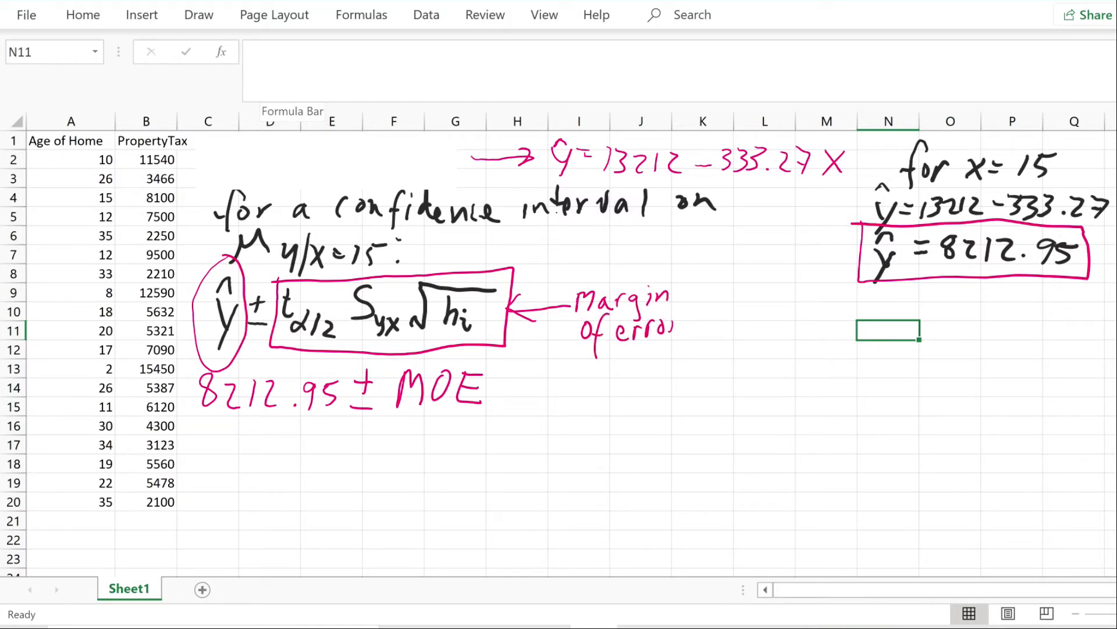
pyautogui.moveTo(675, 319); pyautogui.dragTo(686, 324)
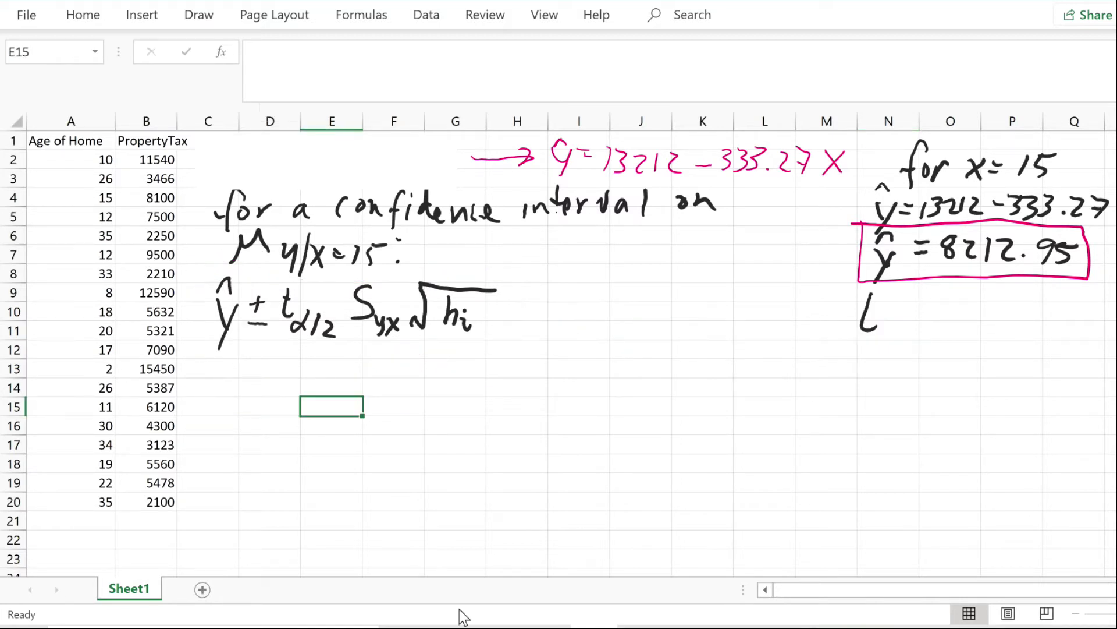
# Handwrite t(α/2) = below the boxed predicted value
pyautogui.moveTo(849, 308); pyautogui.dragTo(875, 305)
pyautogui.moveTo(890, 318); pyautogui.dragTo(891, 346)
pyautogui.moveTo(907, 329)
pyautogui.mouseDown()
pyautogui.moveTo(920, 346)
pyautogui.moveTo(955, 329)
pyautogui.mouseUp()
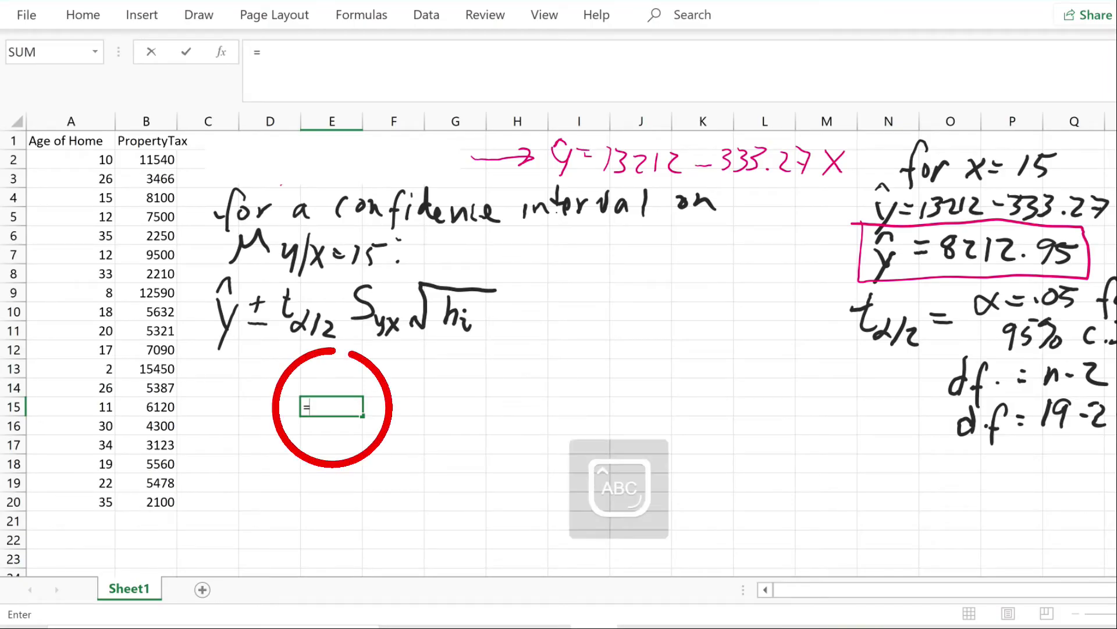
# Calculate the two-tailed critical t value in cell E15 with =T.INV.2T(.05,17)
pyautogui.write('T.')
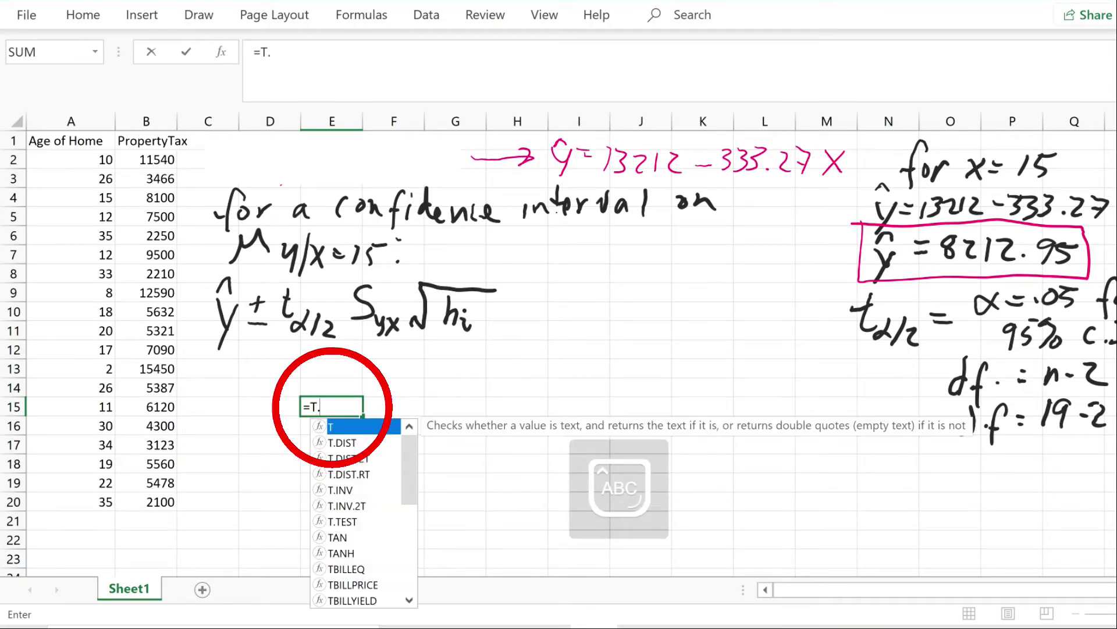
pyautogui.write('INV.')
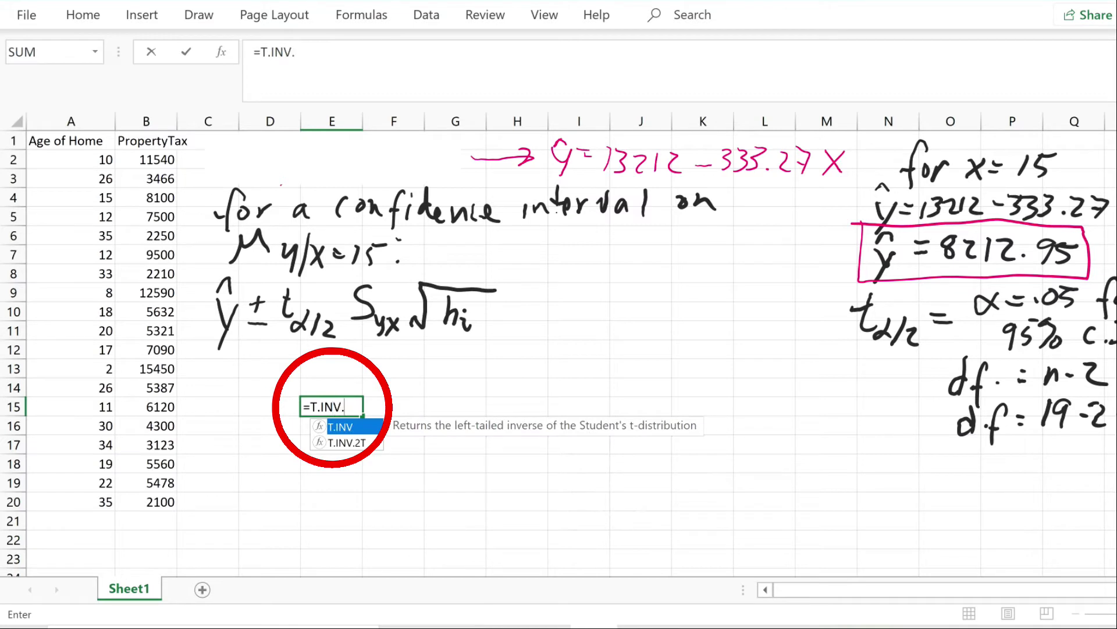
pyautogui.press('Down')
pyautogui.write('2')
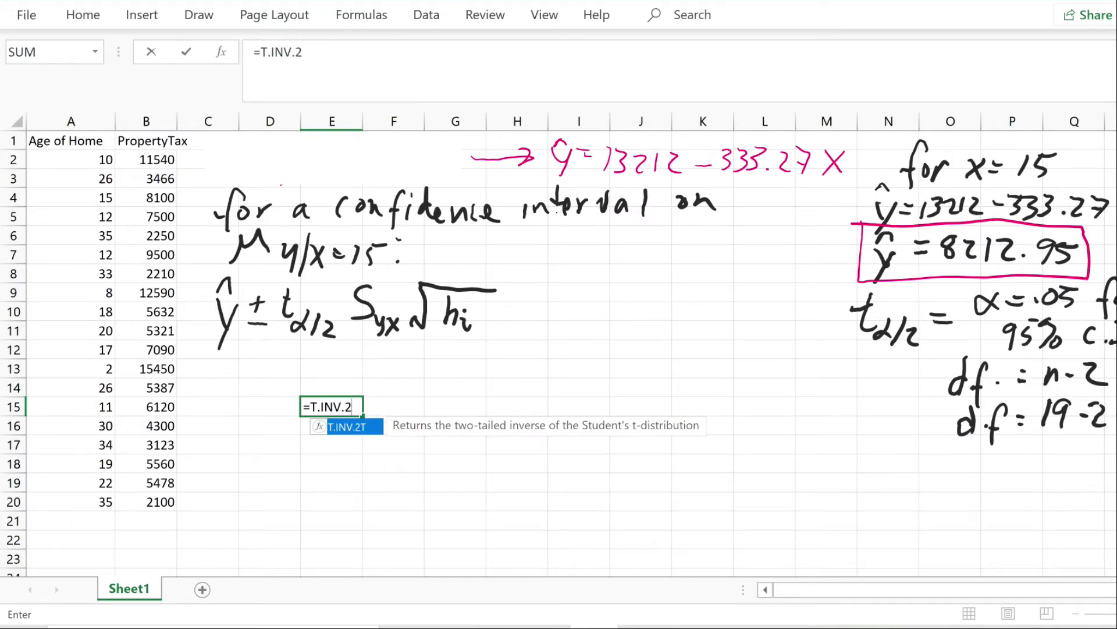
pyautogui.write('T(.')
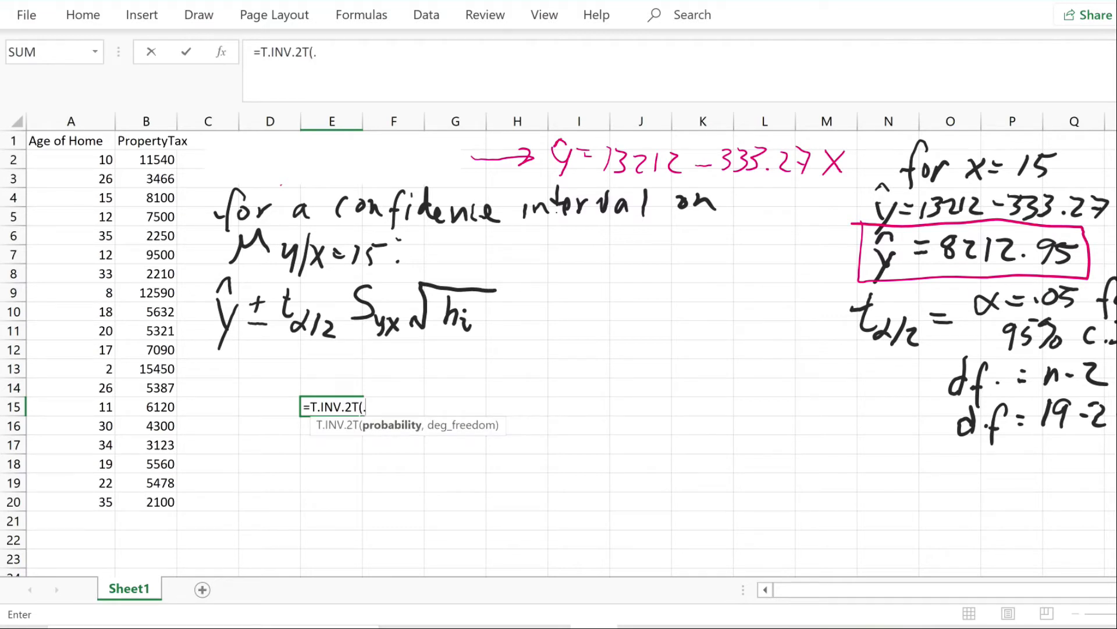
pyautogui.write('05,')
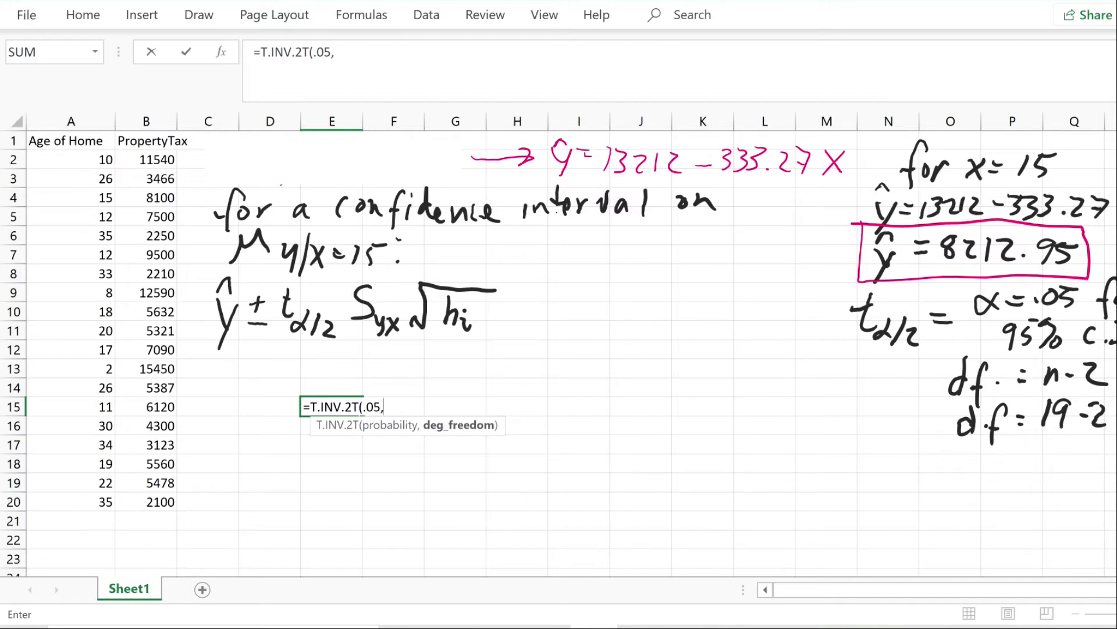
pyautogui.write('17)')
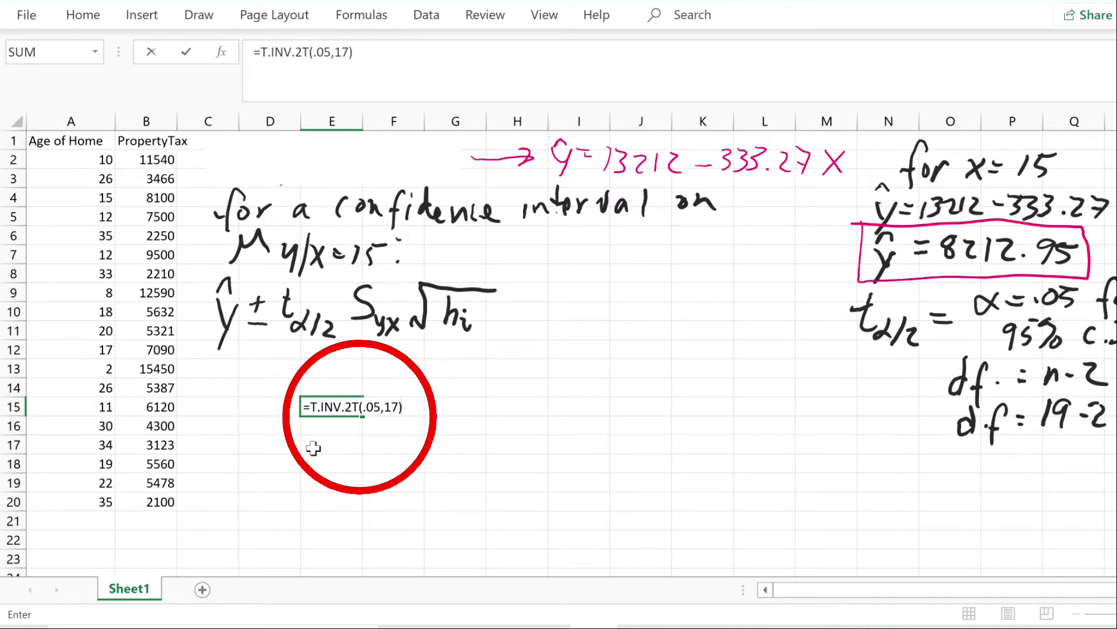
pyautogui.hotkey('ctrl', 'Return')
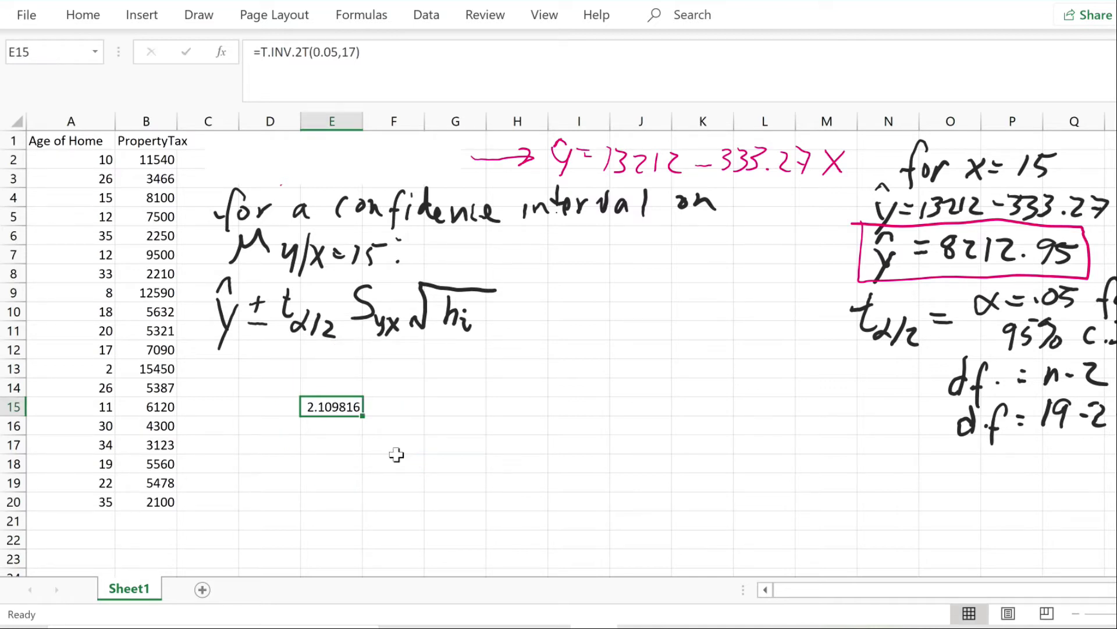
# Clear cell E15 and link the circled t(α/2) in the interval formula to its handwritten value 2.109816
pyautogui.press('Delete')
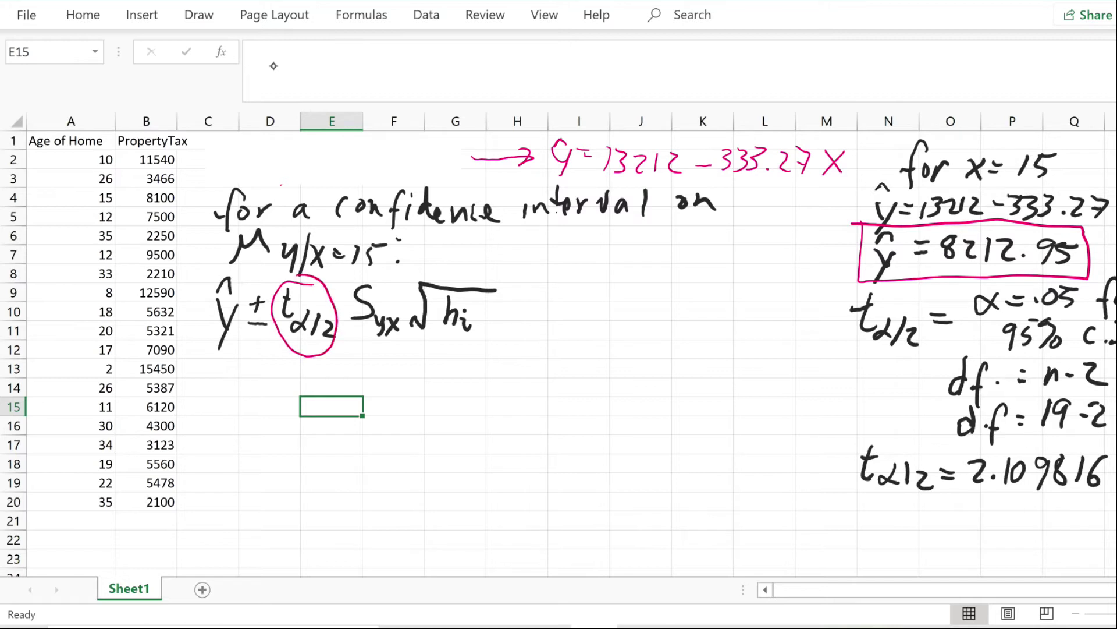
pyautogui.moveTo(333, 345)
pyautogui.mouseDown()
pyautogui.moveTo(620, 440)
pyautogui.moveTo(851, 474)
pyautogui.mouseUp()
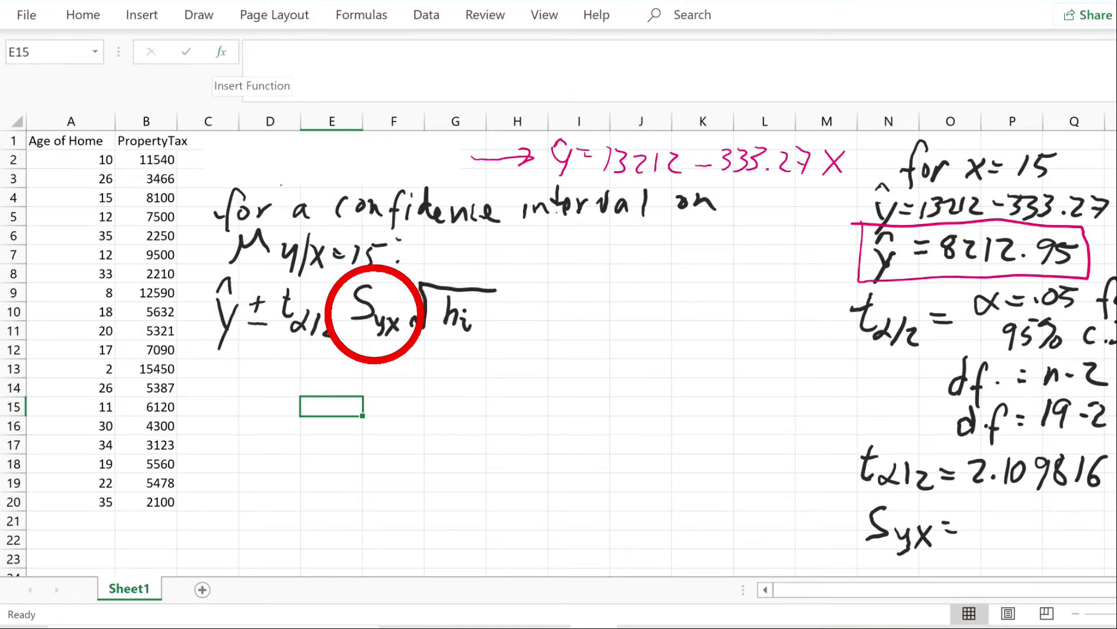
# Start a Regression data analysis with the PropertyTax column, $B$1:$B$20, as the Y range
pyautogui.click(427, 16)
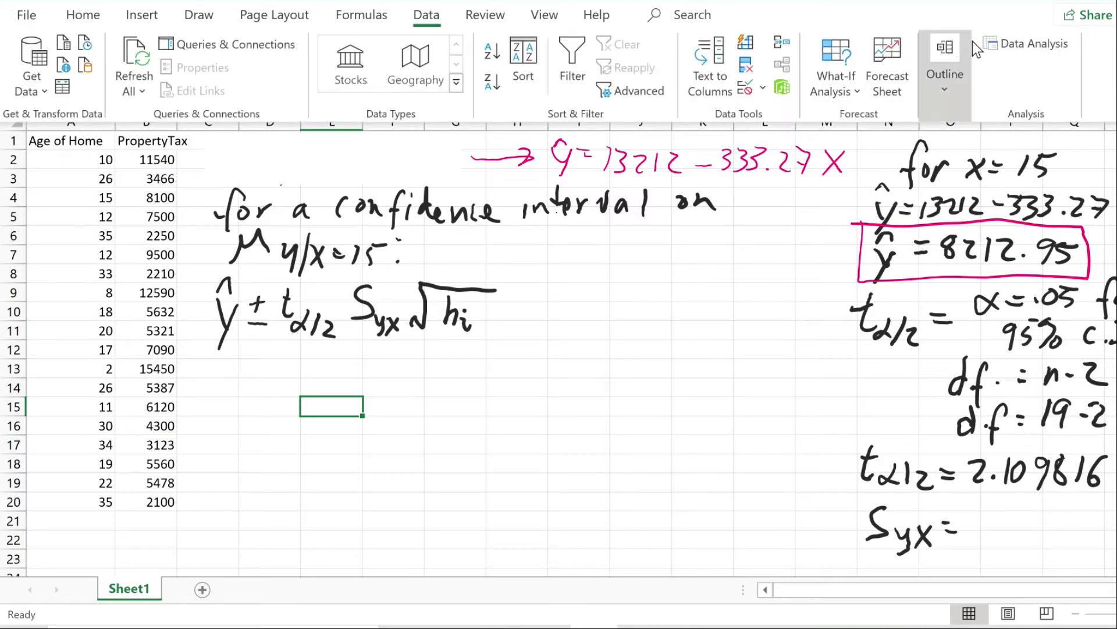
pyautogui.click(1020, 44)
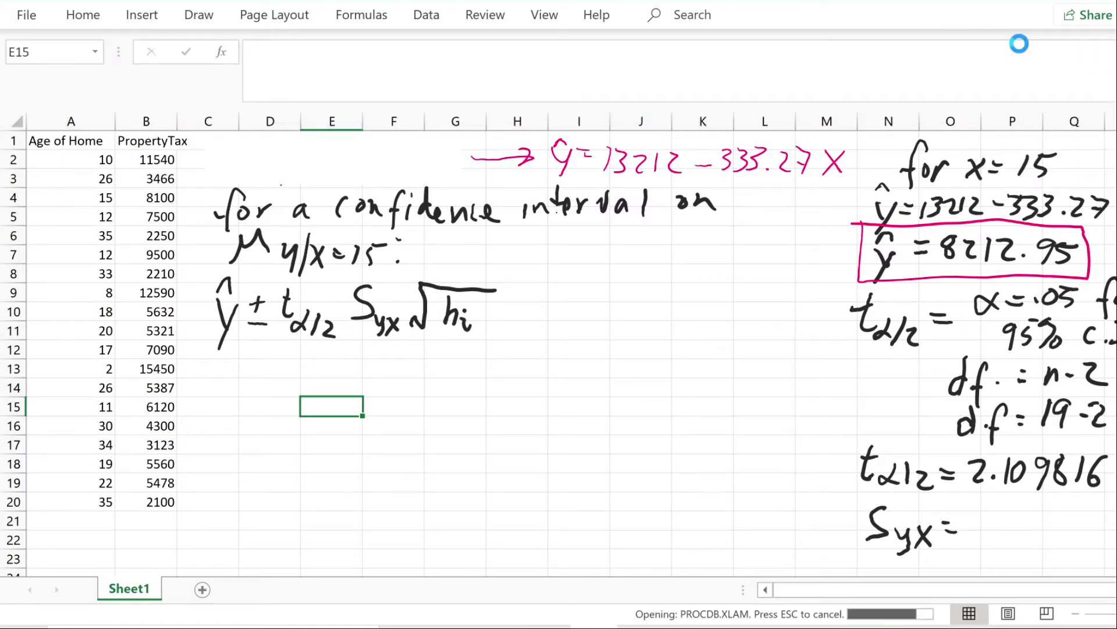
pyautogui.moveTo(815, 323); pyautogui.dragTo(811, 345)
pyautogui.click(573, 375)
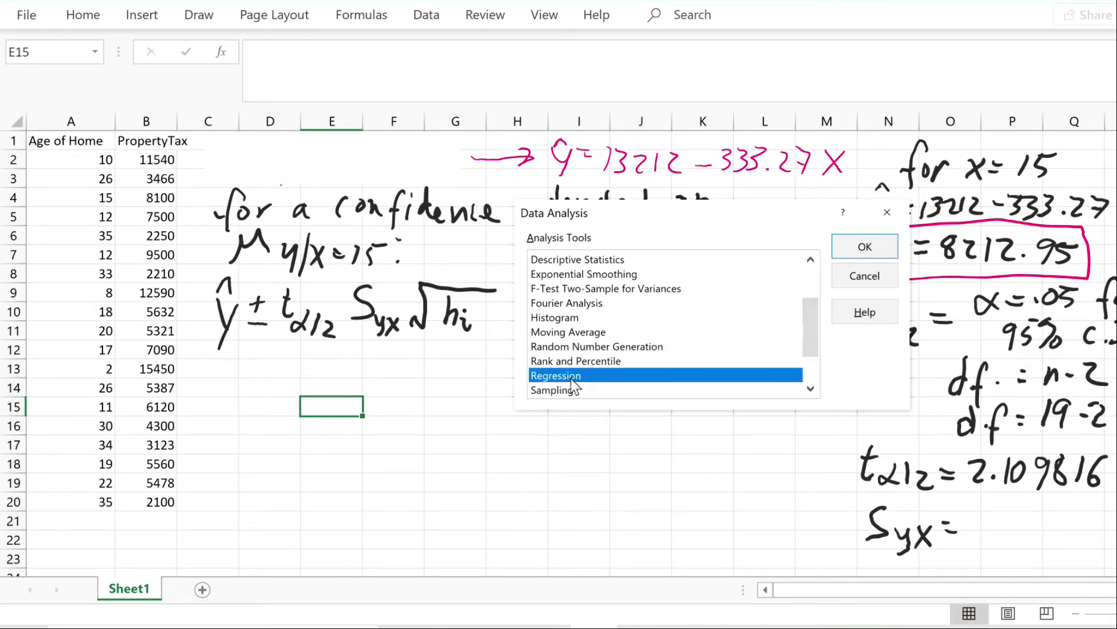
pyautogui.click(871, 247)
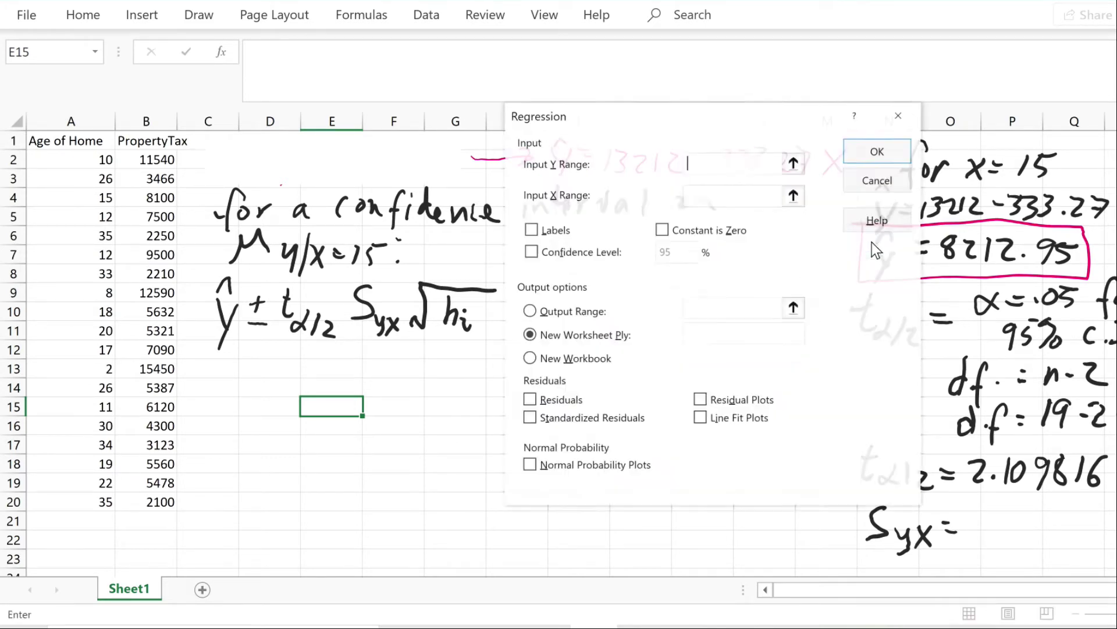
pyautogui.click(162, 140)
pyautogui.hotkey('ctrl', 'shift', 'Down')
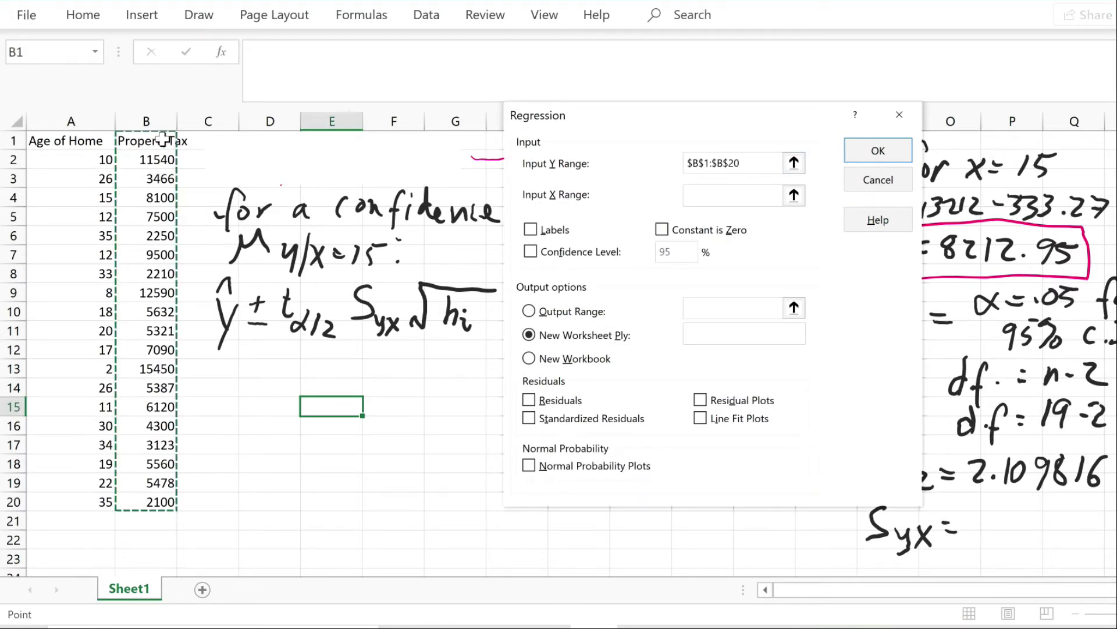
# Set the Age of Home column, $A$1:$A$20, as the X range, enable Labels, and run the regression on a new worksheet
pyautogui.click(730, 195)
pyautogui.click(91, 145)
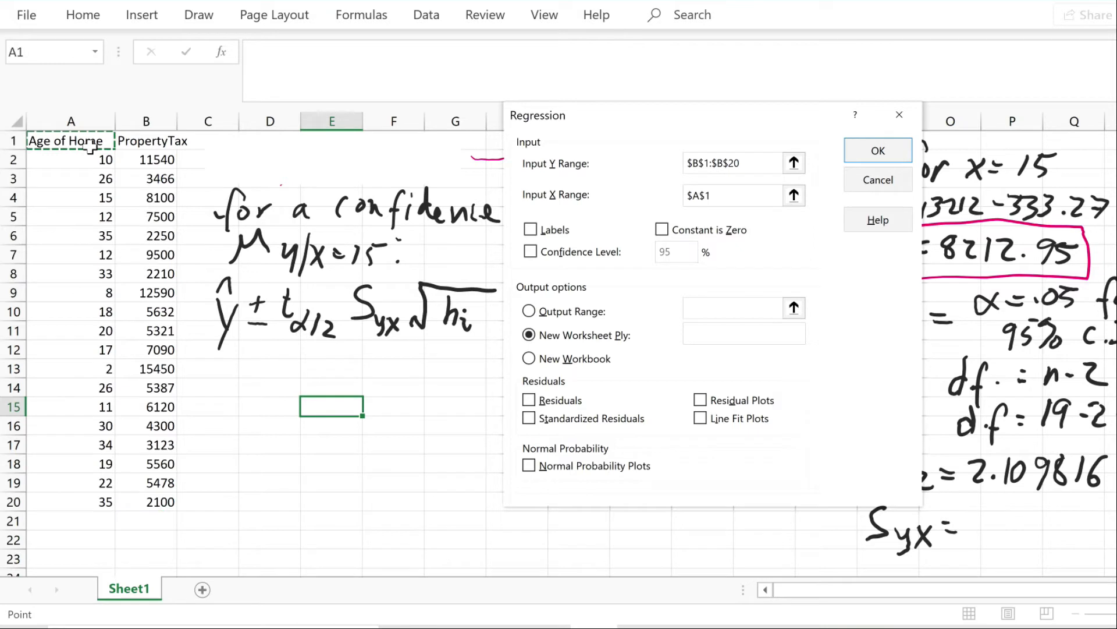
pyautogui.hotkey('ctrl', 'shift', 'Down')
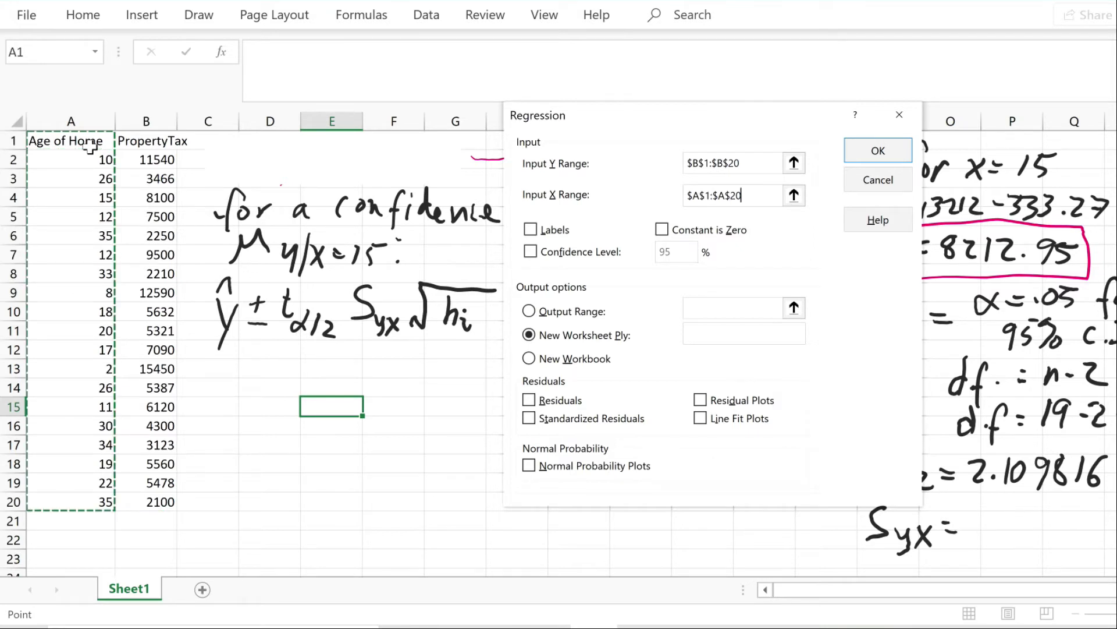
pyautogui.click(530, 229)
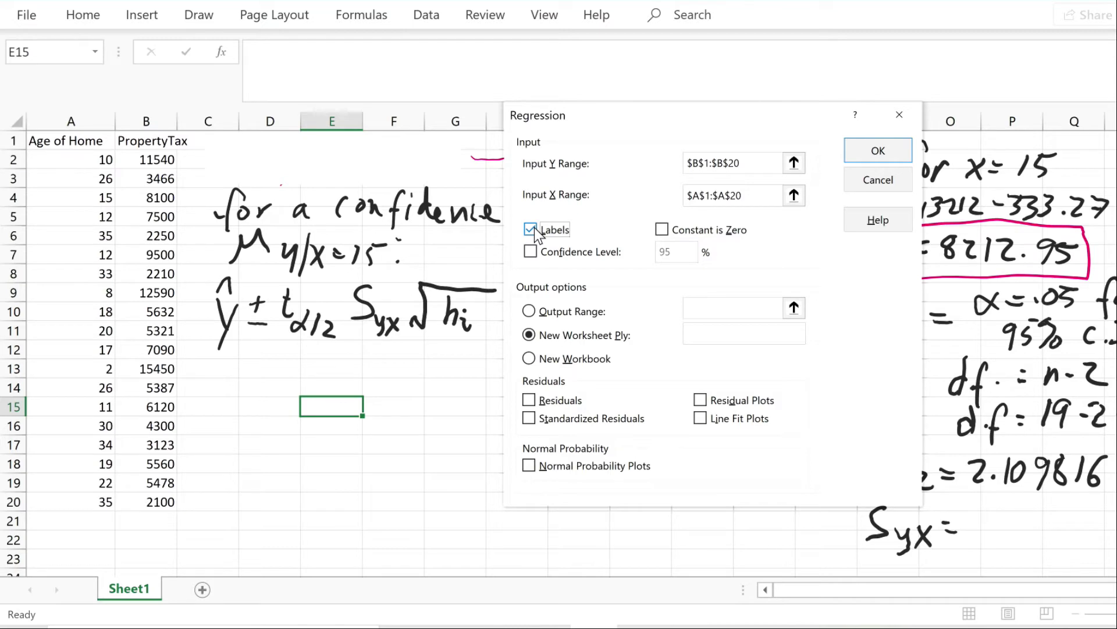
pyautogui.click(879, 150)
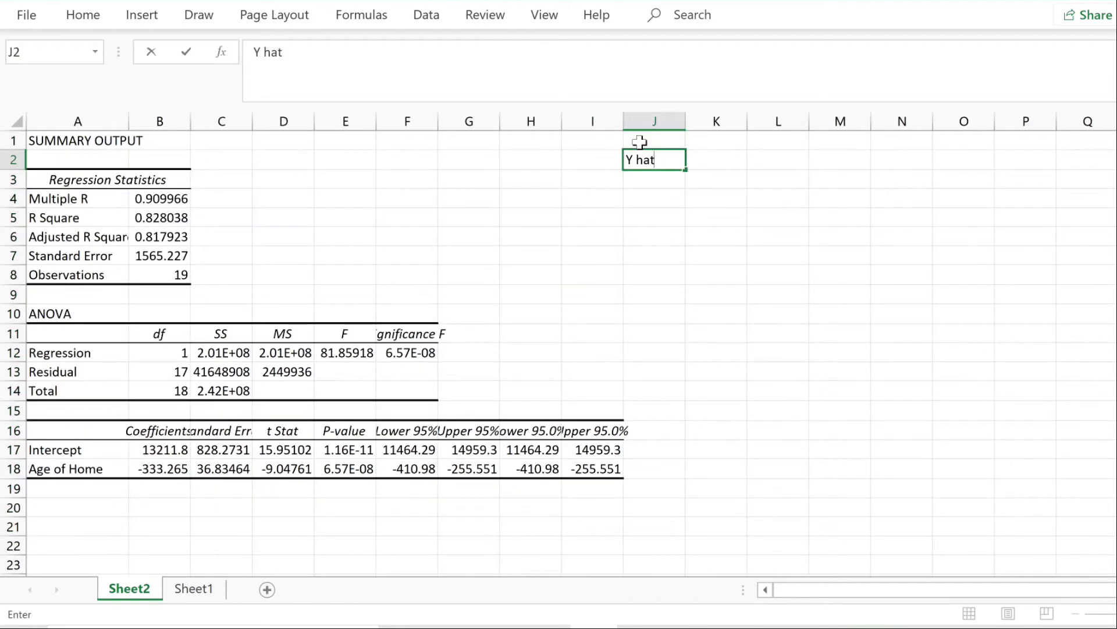
# Enter the heading "for x=15" in cell J1 above the Y hat label
pyautogui.write('f')
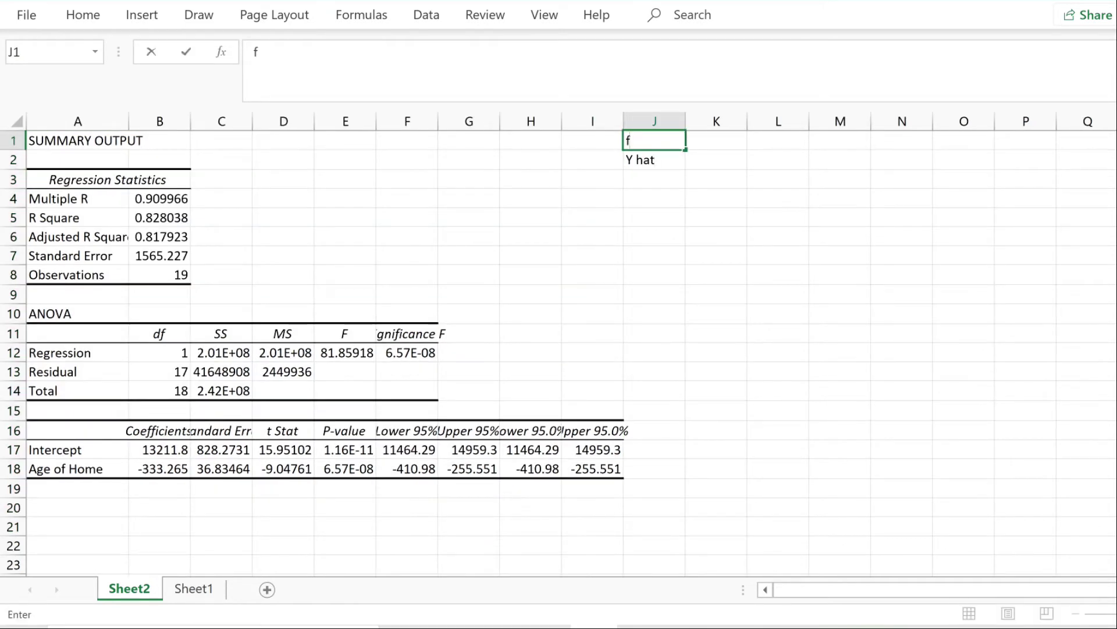
pyautogui.write('or x=15')
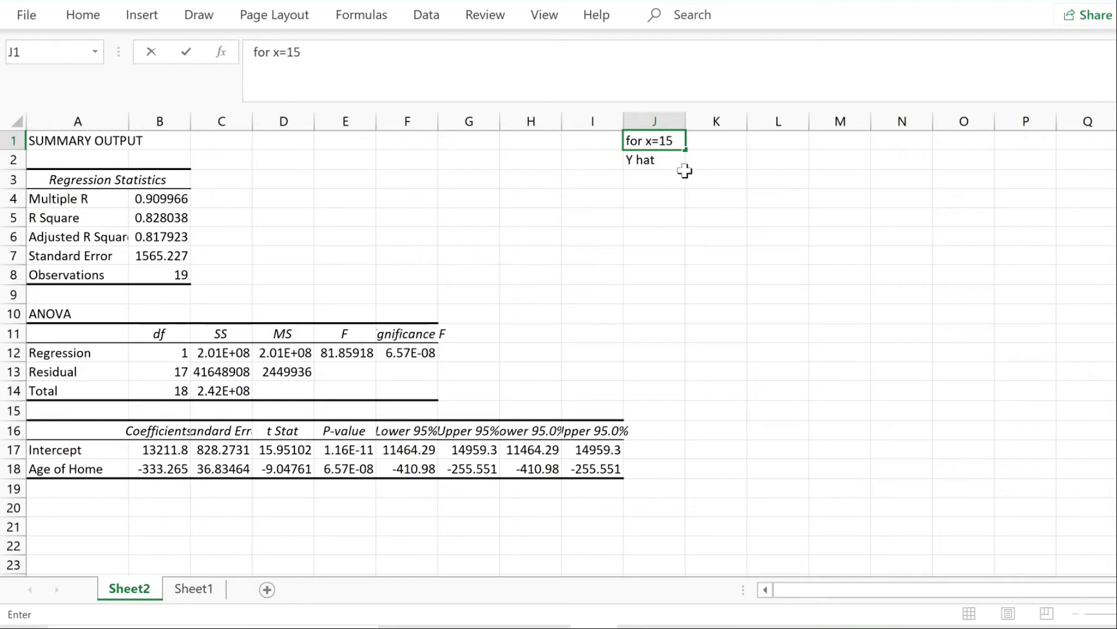
pyautogui.click(705, 160)
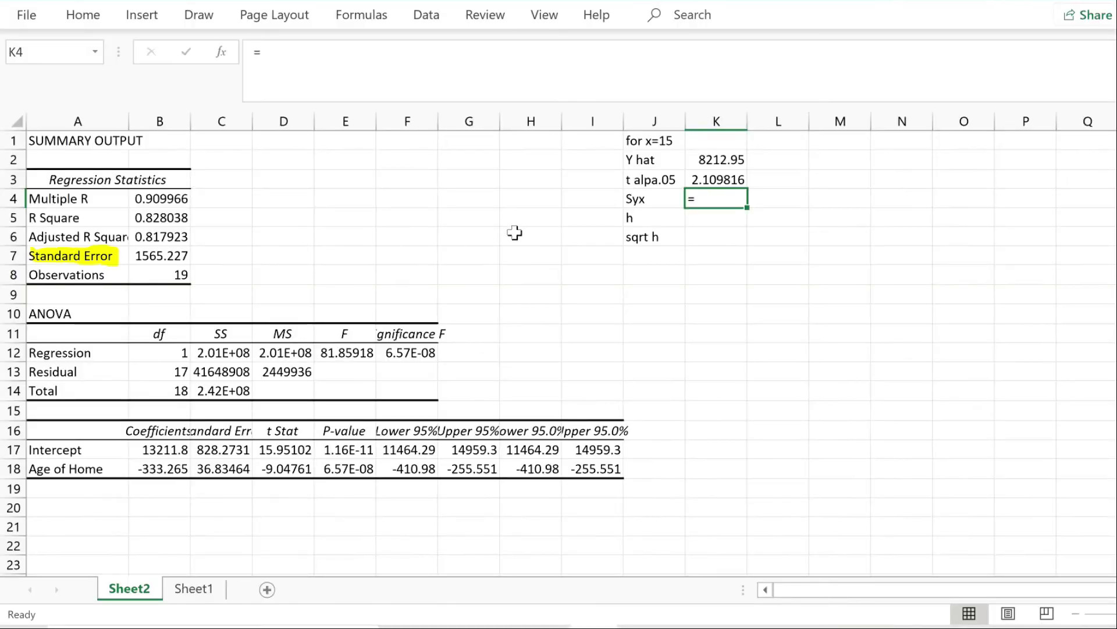
# Fill the Syx value in K4 with the formula =B7, referencing the regression's Standard Error
pyautogui.click(169, 257)
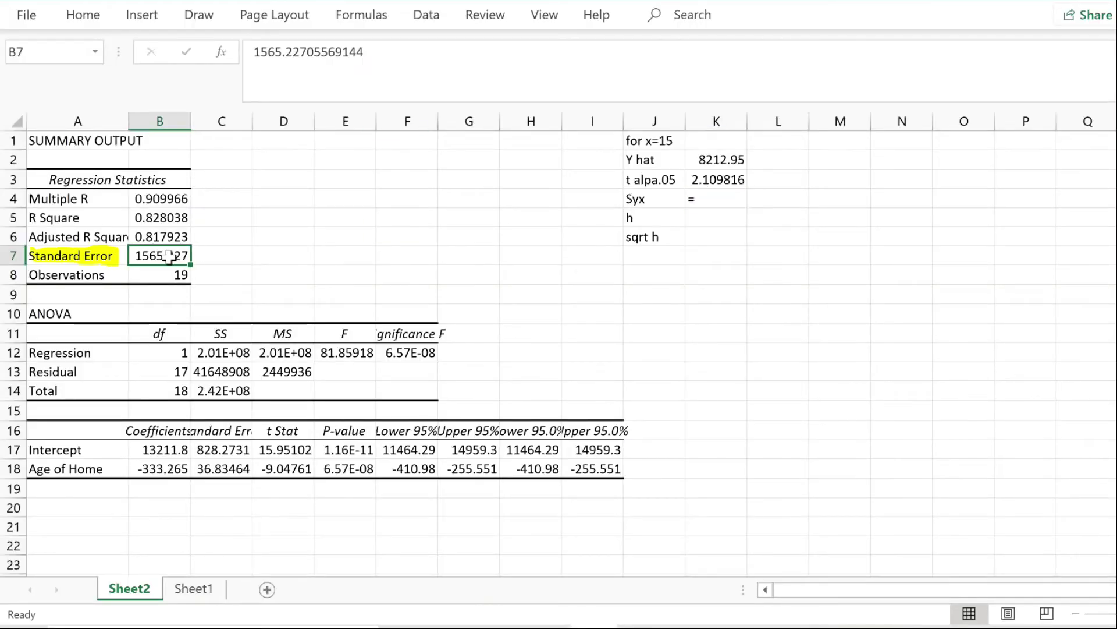
pyautogui.click(713, 199)
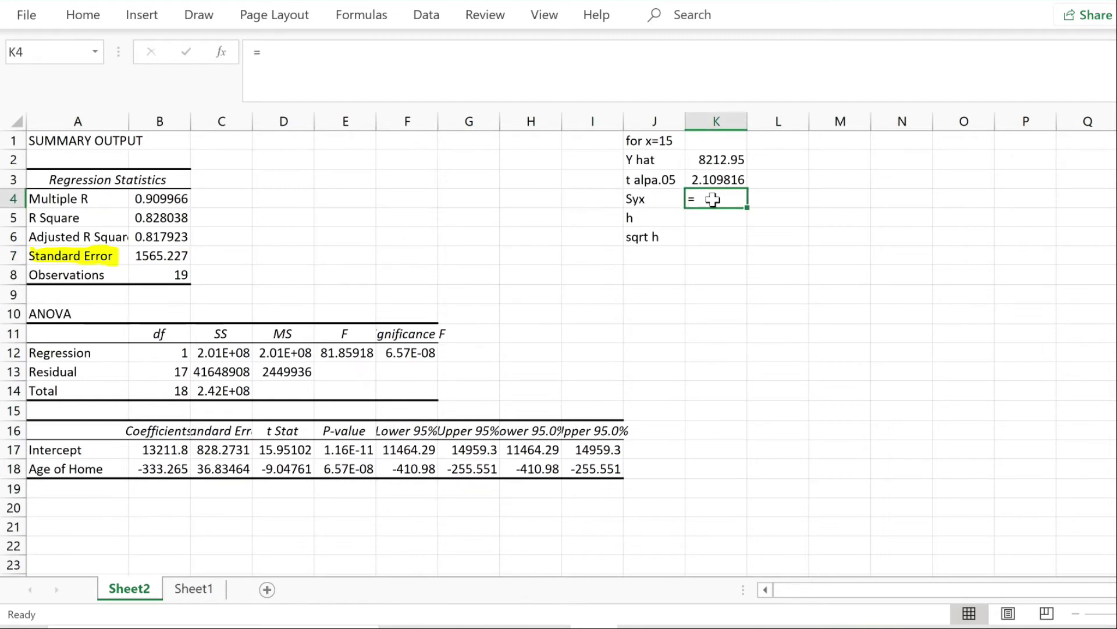
pyautogui.click(164, 258)
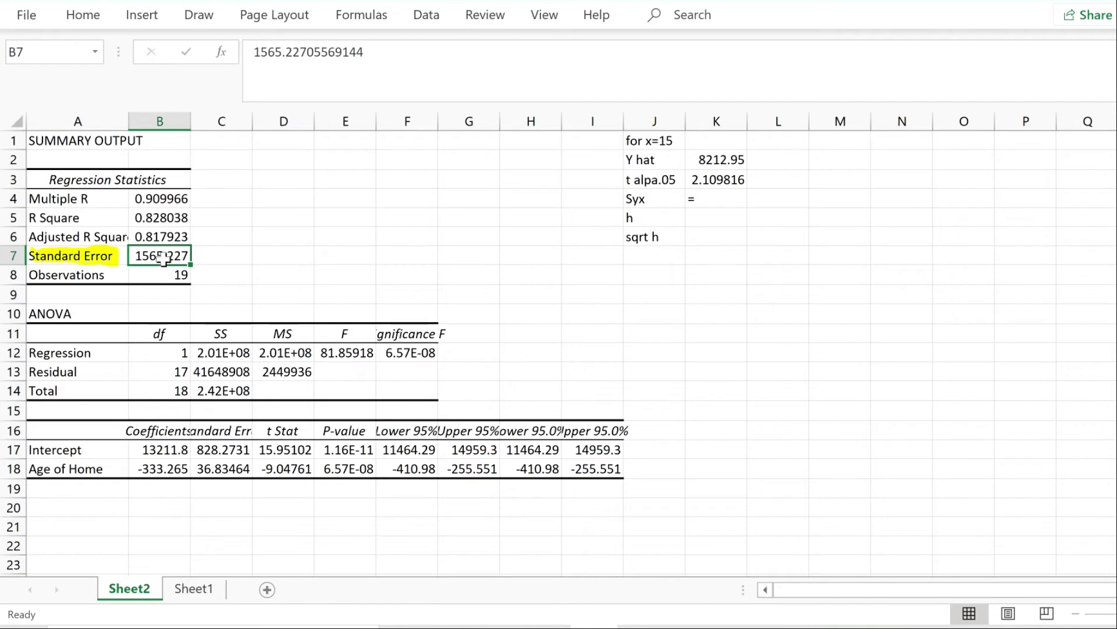
pyautogui.click(715, 198)
pyautogui.write('=')
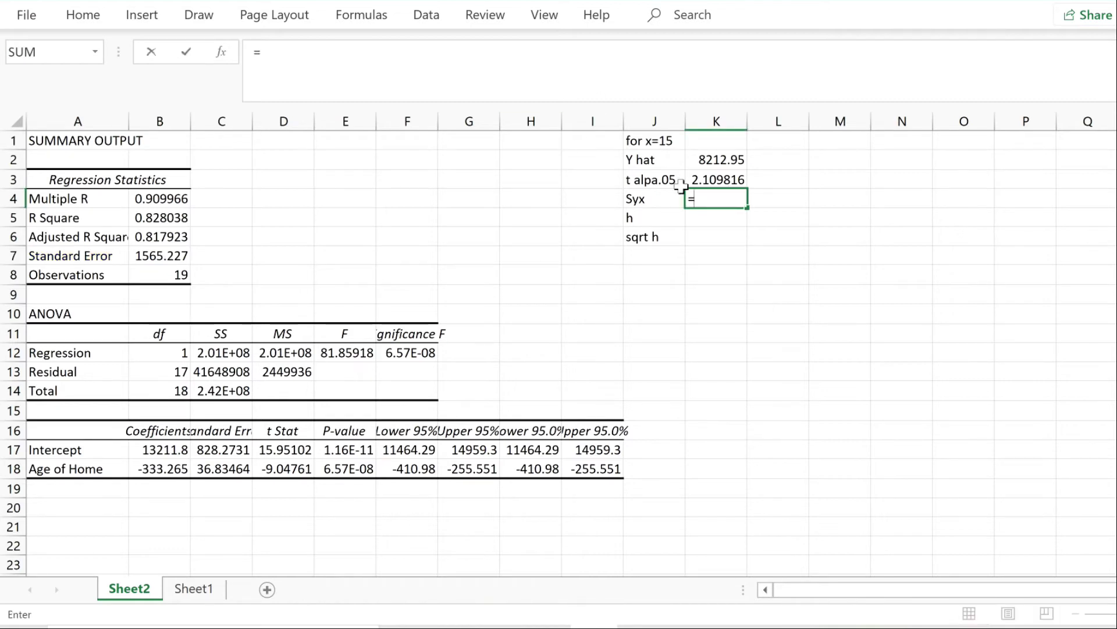
pyautogui.click(173, 253)
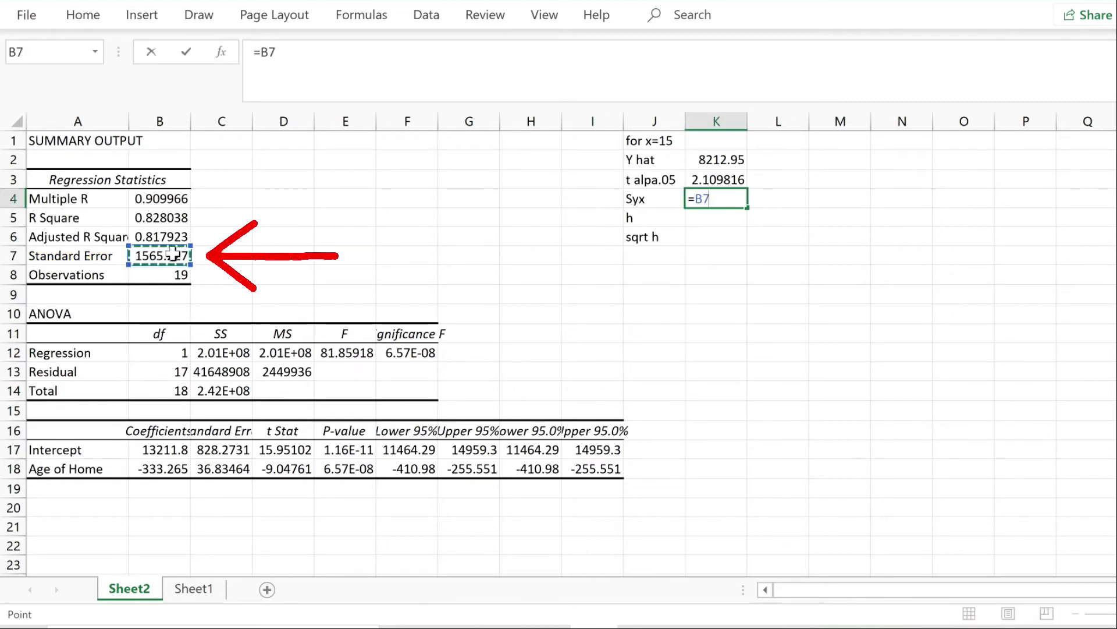
pyautogui.press('Return')
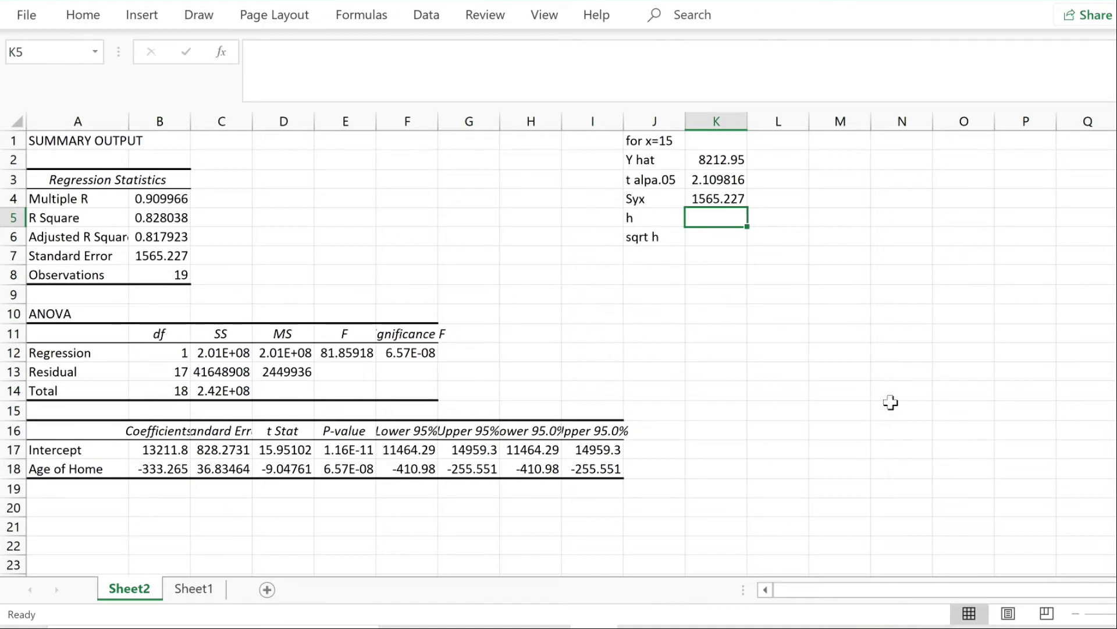
# Handwrite h(i) = 1/n in the empty area beside the regression statistics
pyautogui.moveTo(207, 158)
pyautogui.mouseDown()
pyautogui.moveTo(206, 196)
pyautogui.moveTo(224, 198)
pyautogui.mouseUp()
pyautogui.moveTo(232, 192)
pyautogui.mouseDown()
pyautogui.moveTo(234, 204)
pyautogui.moveTo(263, 176)
pyautogui.mouseUp()
pyautogui.click(234, 178)
pyautogui.moveTo(252, 186); pyautogui.dragTo(265, 184)
pyautogui.moveTo(298, 149)
pyautogui.mouseDown()
pyautogui.moveTo(297, 169)
pyautogui.moveTo(313, 174)
pyautogui.mouseUp()
pyautogui.moveTo(292, 187); pyautogui.dragTo(309, 205)
# Extend the handwritten h(i) formula with a plus sign and the numerator (x(i) − x̄)²
pyautogui.moveTo(339, 165)
pyautogui.mouseDown()
pyautogui.moveTo(337, 187)
pyautogui.moveTo(402, 172)
pyautogui.mouseUp()
pyautogui.moveTo(402, 151)
pyautogui.mouseDown()
pyautogui.moveTo(382, 173)
pyautogui.moveTo(410, 177)
pyautogui.moveTo(442, 156)
pyautogui.mouseUp()
pyautogui.click(410, 162)
pyautogui.moveTo(452, 154)
pyautogui.mouseDown()
pyautogui.moveTo(470, 172)
pyautogui.moveTo(453, 172)
pyautogui.mouseUp()
pyautogui.moveTo(452, 146)
pyautogui.mouseDown()
pyautogui.moveTo(469, 145)
pyautogui.moveTo(478, 174)
pyautogui.mouseUp()
pyautogui.moveTo(490, 145); pyautogui.dragTo(503, 155)
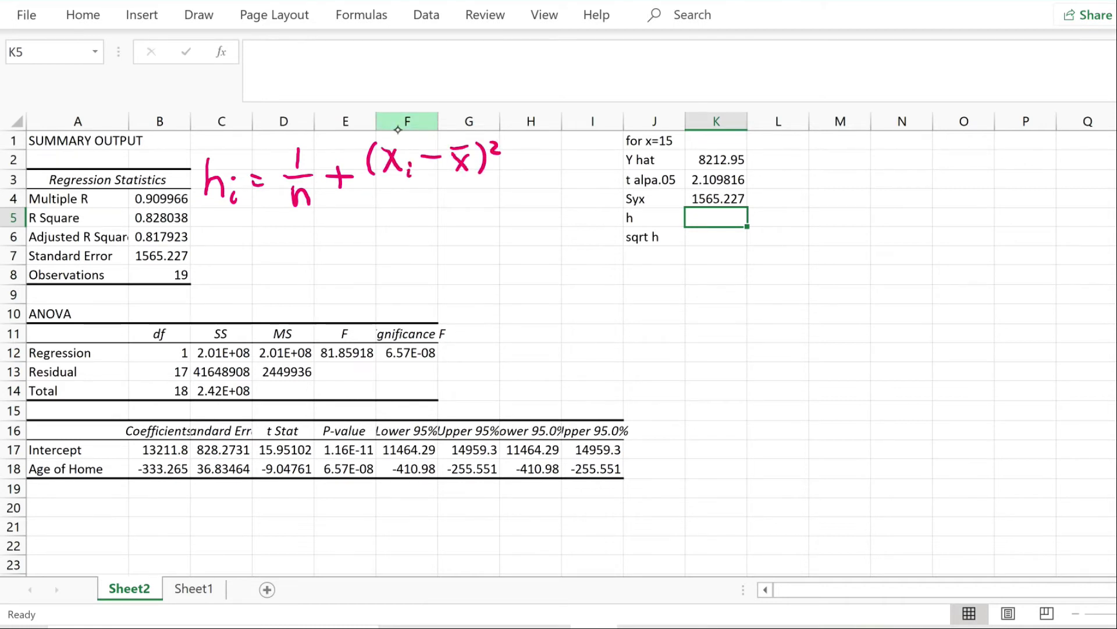
# Complete the h(i) formula's fraction with a bar and the denominator Σ(x(i) − x̄)²
pyautogui.moveTo(368, 183)
pyautogui.mouseDown()
pyautogui.moveTo(491, 181)
pyautogui.moveTo(375, 211)
pyautogui.moveTo(386, 226)
pyautogui.moveTo(421, 219)
pyautogui.mouseUp()
pyautogui.moveTo(421, 199)
pyautogui.mouseDown()
pyautogui.moveTo(404, 220)
pyautogui.moveTo(425, 224)
pyautogui.mouseUp()
pyautogui.moveTo(434, 212); pyautogui.dragTo(469, 217)
pyautogui.moveTo(469, 198)
pyautogui.mouseDown()
pyautogui.moveTo(450, 218)
pyautogui.moveTo(467, 190)
pyautogui.mouseUp()
pyautogui.moveTo(478, 187)
pyautogui.mouseDown()
pyautogui.moveTo(487, 211)
pyautogui.moveTo(476, 223)
pyautogui.mouseUp()
pyautogui.moveTo(492, 185); pyautogui.dragTo(504, 198)
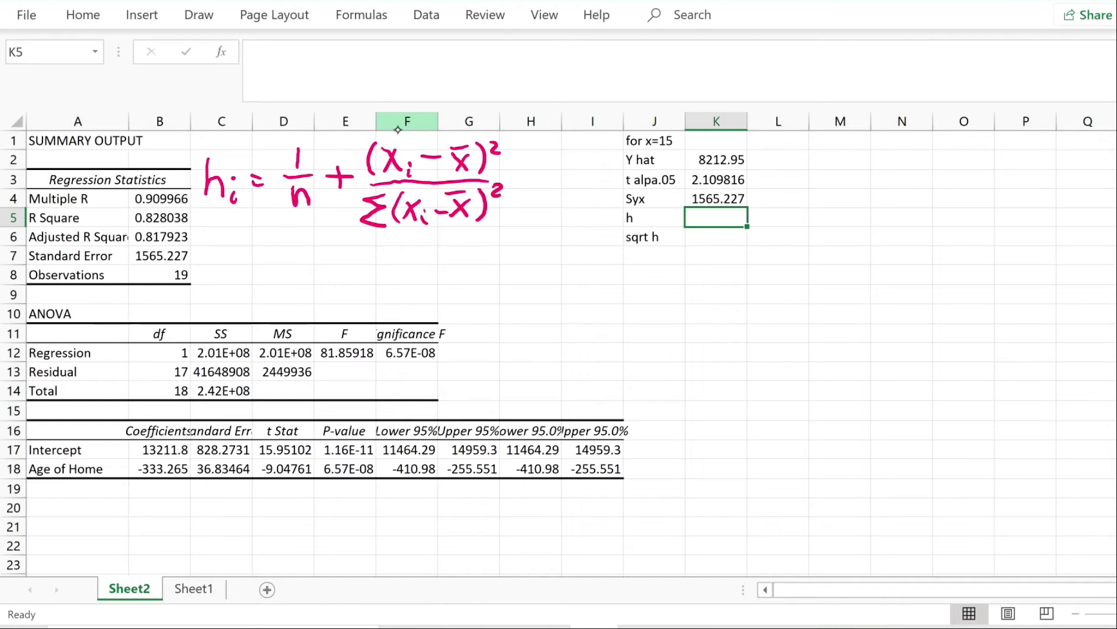
# Handwrite 1/19 + 15 − x̄ beneath the h(i) formula, circling x(i) in the numerator and the x=15 label
pyautogui.moveTo(227, 228)
pyautogui.mouseDown()
pyautogui.moveTo(216, 262)
pyautogui.moveTo(248, 261)
pyautogui.moveTo(207, 295)
pyautogui.moveTo(234, 278)
pyautogui.moveTo(225, 298)
pyautogui.mouseUp()
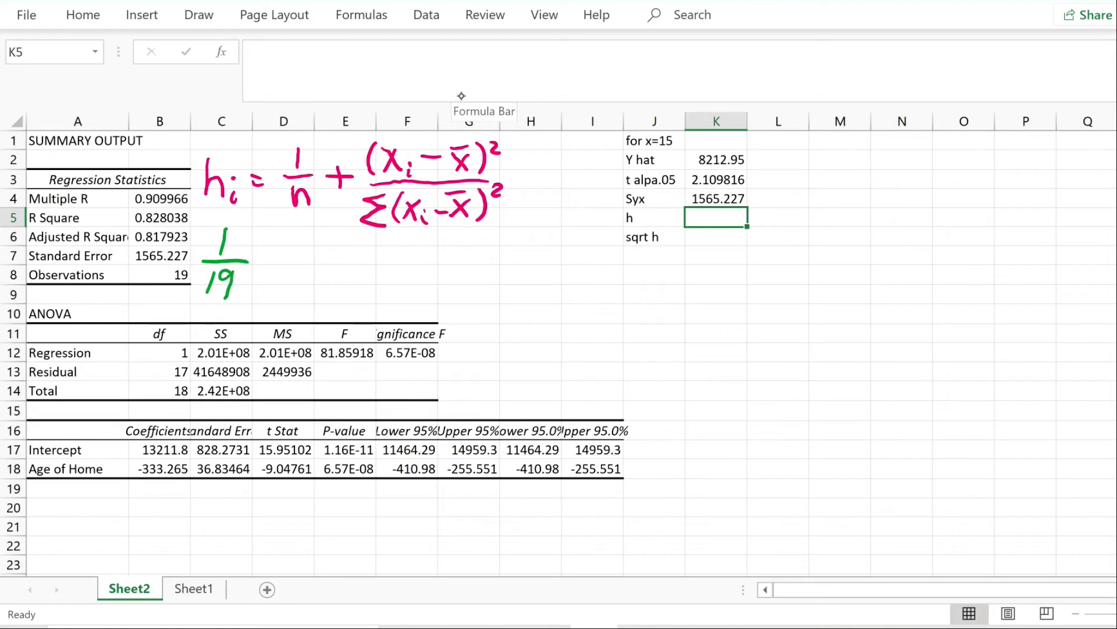
pyautogui.moveTo(271, 245)
pyautogui.mouseDown()
pyautogui.moveTo(268, 272)
pyautogui.moveTo(283, 255)
pyautogui.mouseUp()
pyautogui.moveTo(411, 137)
pyautogui.mouseDown()
pyautogui.moveTo(381, 138)
pyautogui.moveTo(423, 170)
pyautogui.moveTo(407, 138)
pyautogui.mouseUp()
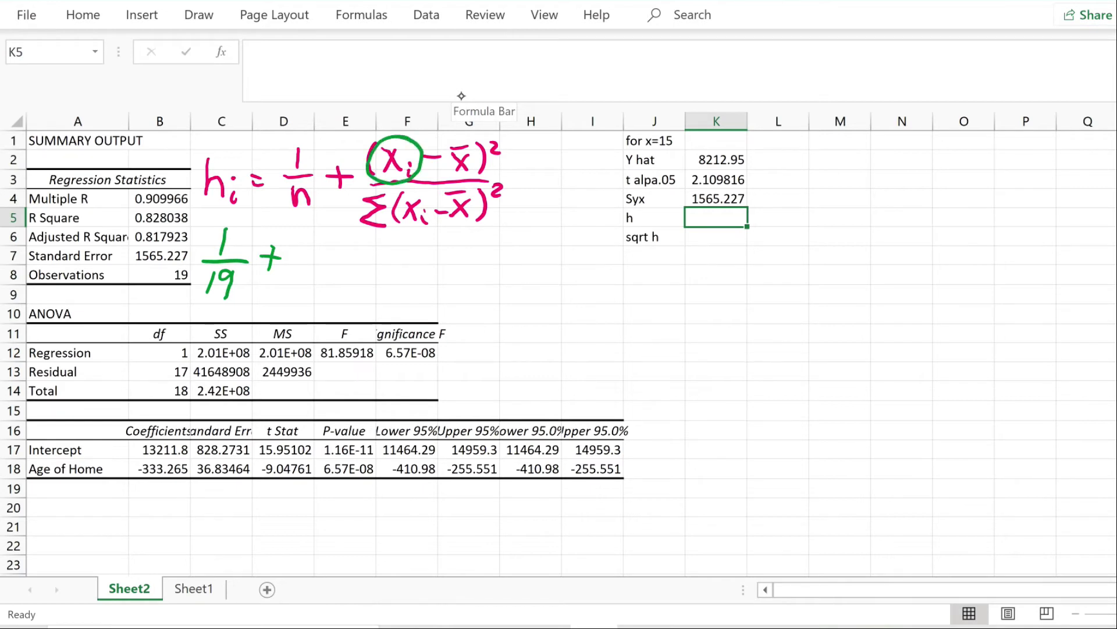
pyautogui.moveTo(674, 138)
pyautogui.mouseDown()
pyautogui.moveTo(658, 132)
pyautogui.moveTo(681, 149)
pyautogui.moveTo(675, 135)
pyautogui.mouseUp()
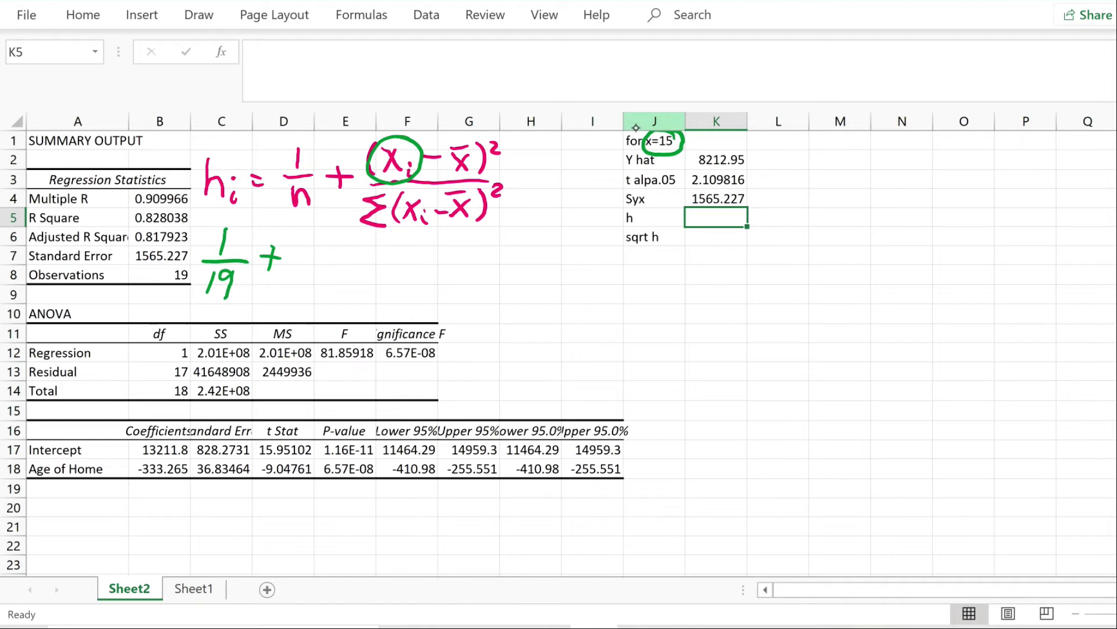
pyautogui.moveTo(301, 241)
pyautogui.mouseDown()
pyautogui.moveTo(301, 259)
pyautogui.moveTo(333, 238)
pyautogui.moveTo(393, 266)
pyautogui.moveTo(371, 267)
pyautogui.moveTo(397, 232)
pyautogui.mouseUp()
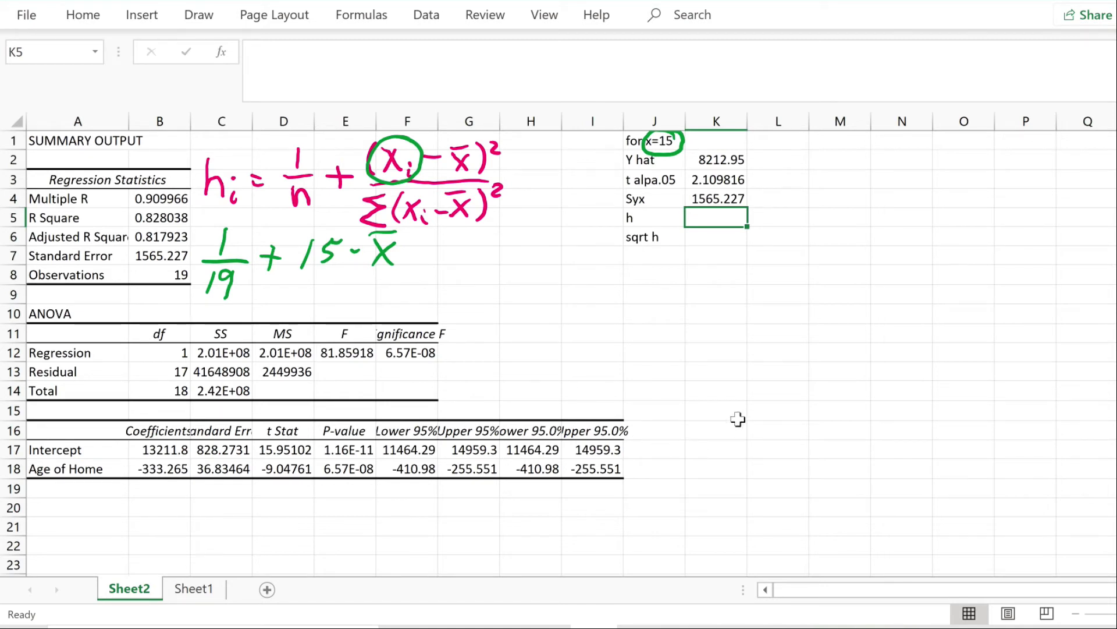
# Start the Descriptive Statistics data analysis from Sheet1
pyautogui.click(205, 590)
pyautogui.click(428, 18)
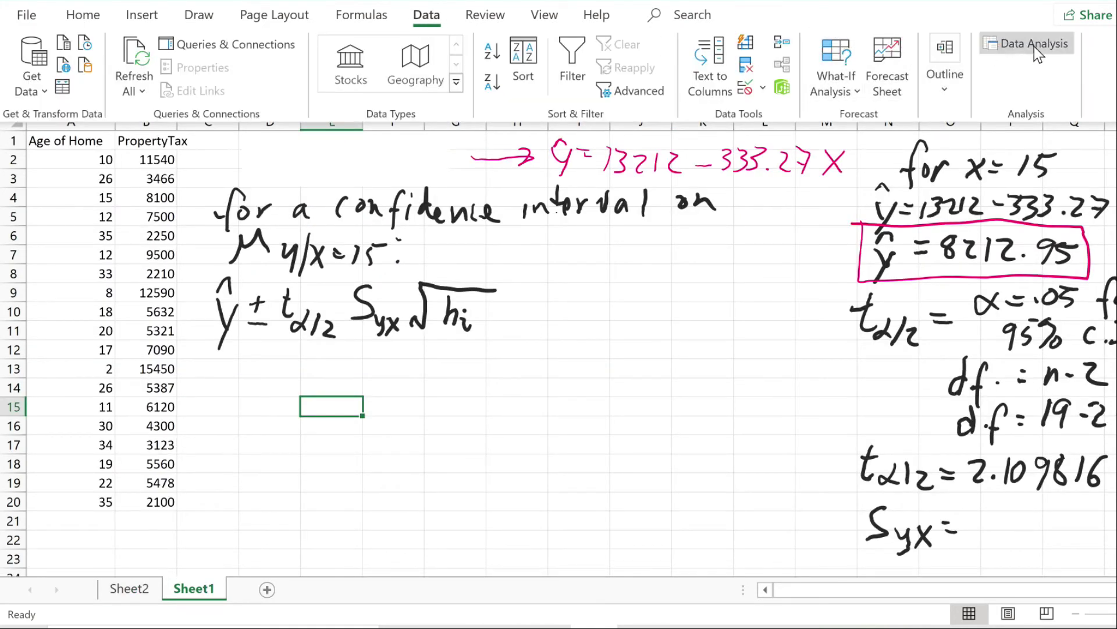
pyautogui.click(1035, 46)
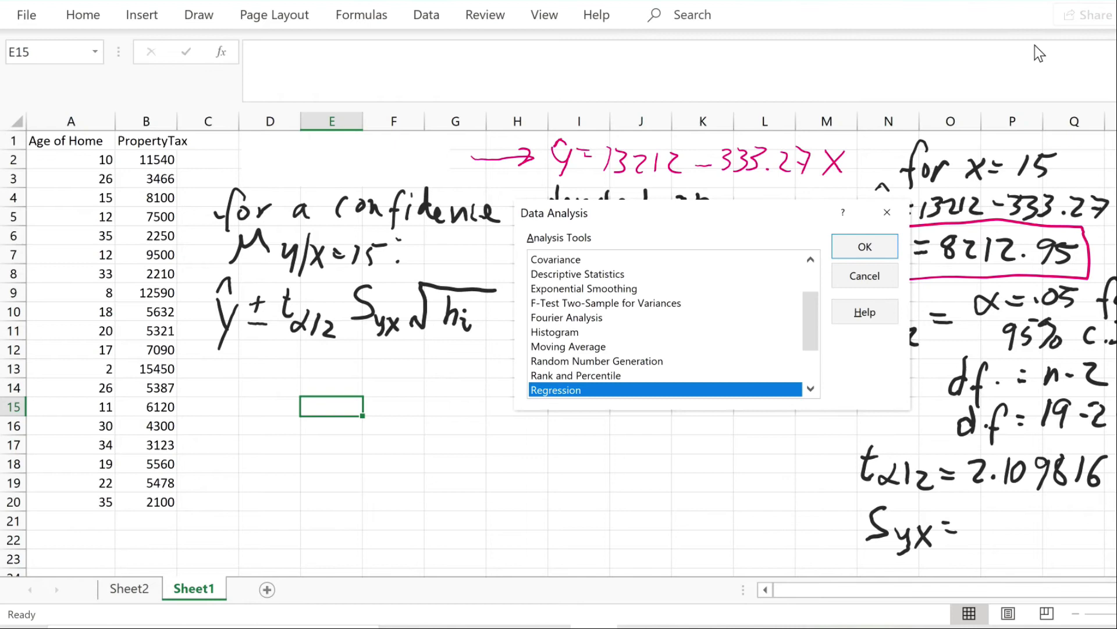
pyautogui.click(606, 274)
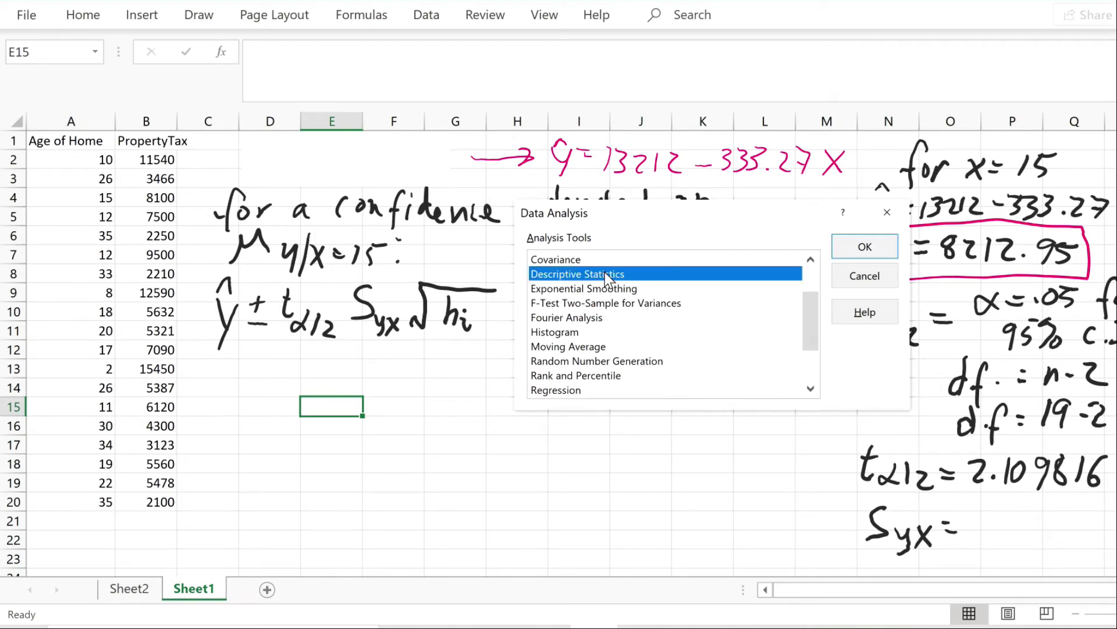
pyautogui.click(873, 242)
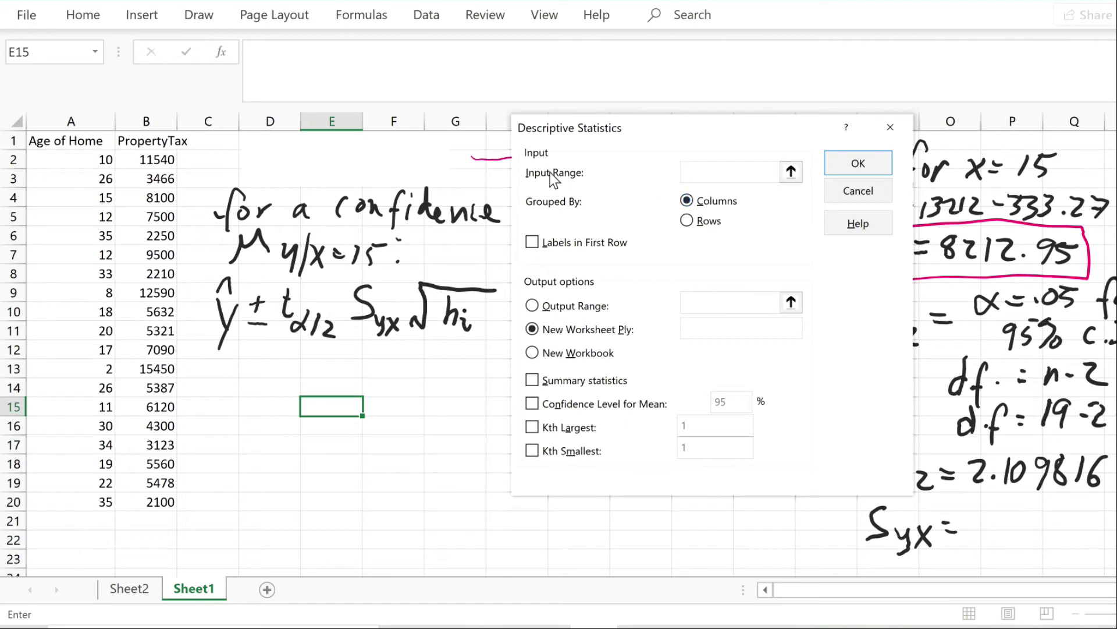
# Generate summary statistics for Age of Home from range A1:A20, with labels in the first row, on a new worksheet
pyautogui.click(93, 141)
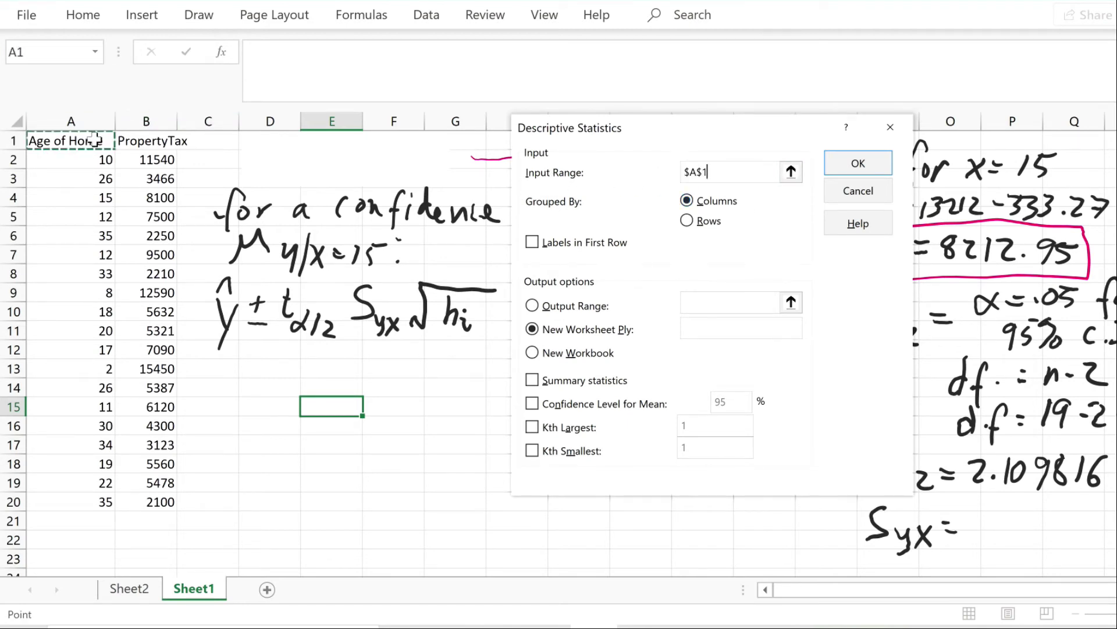
pyautogui.hotkey('ctrl', 'shift', 'Down')
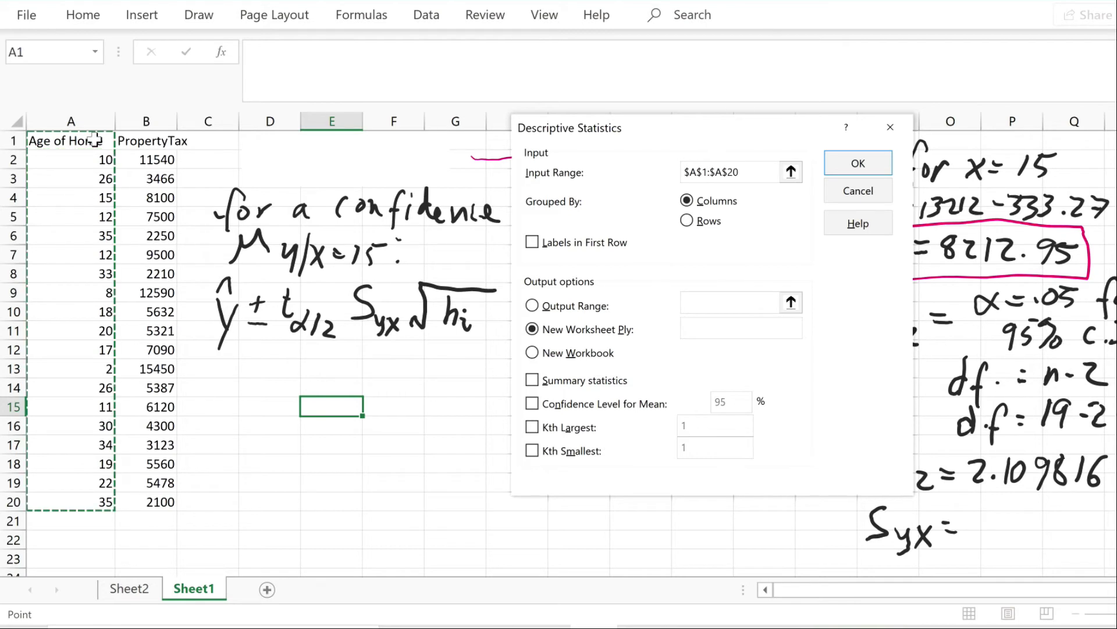
pyautogui.click(533, 243)
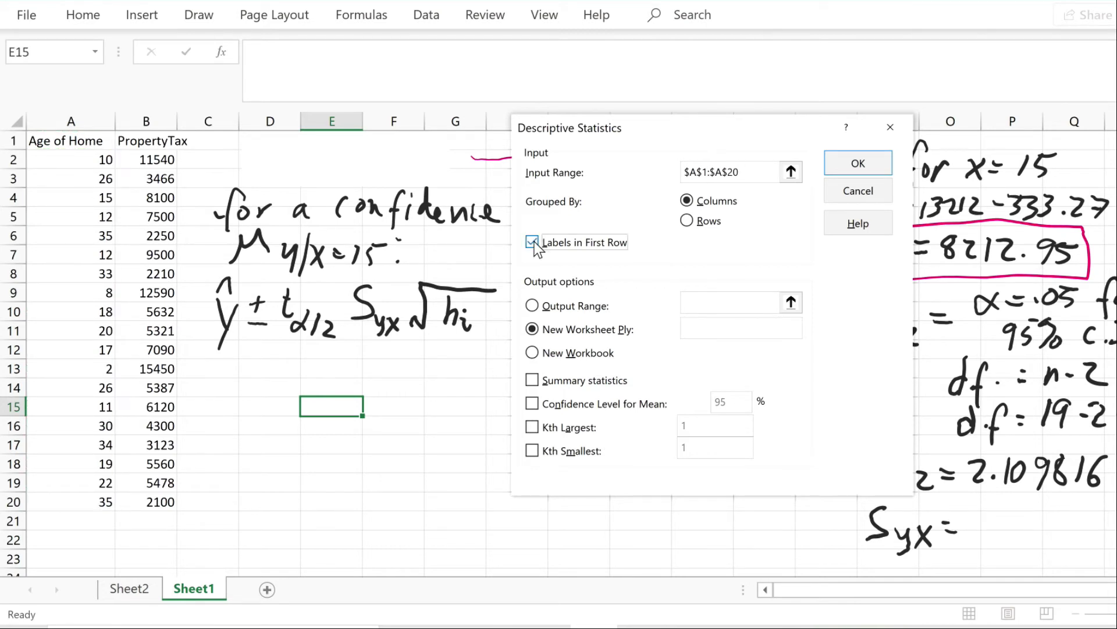
pyautogui.click(532, 380)
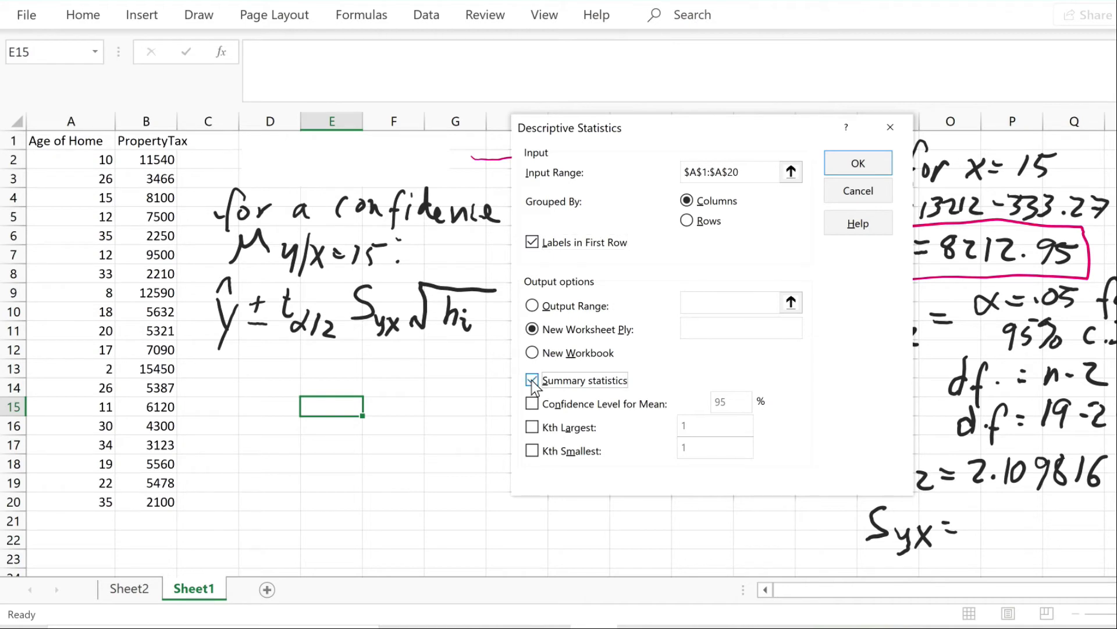
pyautogui.press('Return')
# Mark the Mean value in the Age of Home statistics with a handwritten arrow labelled x̄
pyautogui.click(302, 272)
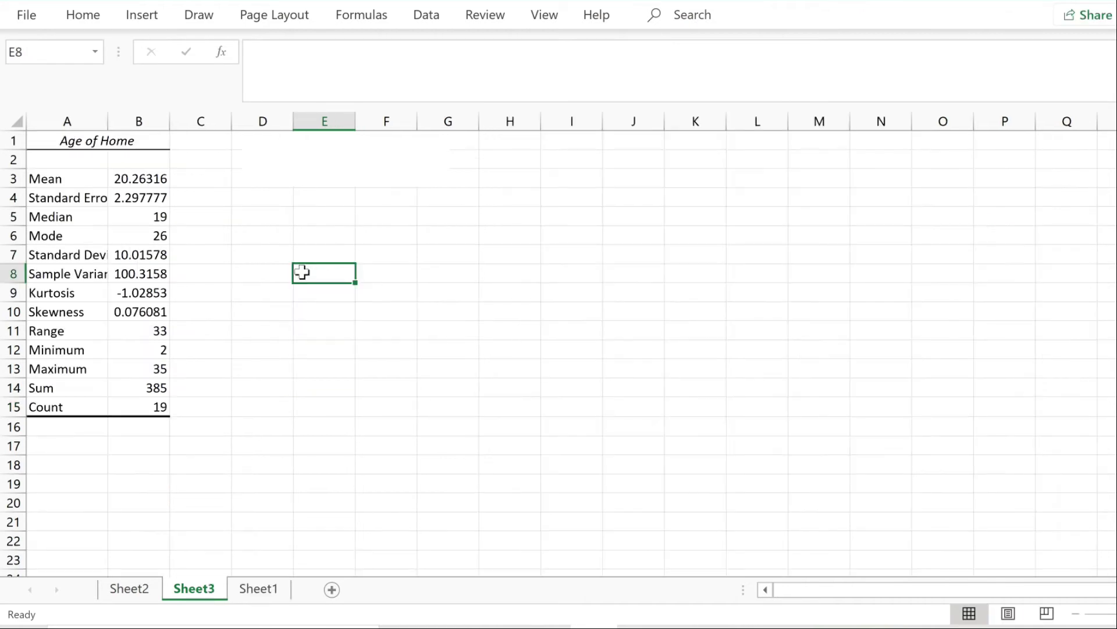
pyautogui.moveTo(178, 181)
pyautogui.mouseDown()
pyautogui.moveTo(236, 176)
pyautogui.moveTo(180, 182)
pyautogui.moveTo(186, 190)
pyautogui.mouseUp()
pyautogui.moveTo(244, 169)
pyautogui.mouseDown()
pyautogui.moveTo(260, 187)
pyautogui.moveTo(245, 188)
pyautogui.moveTo(264, 162)
pyautogui.mouseUp()
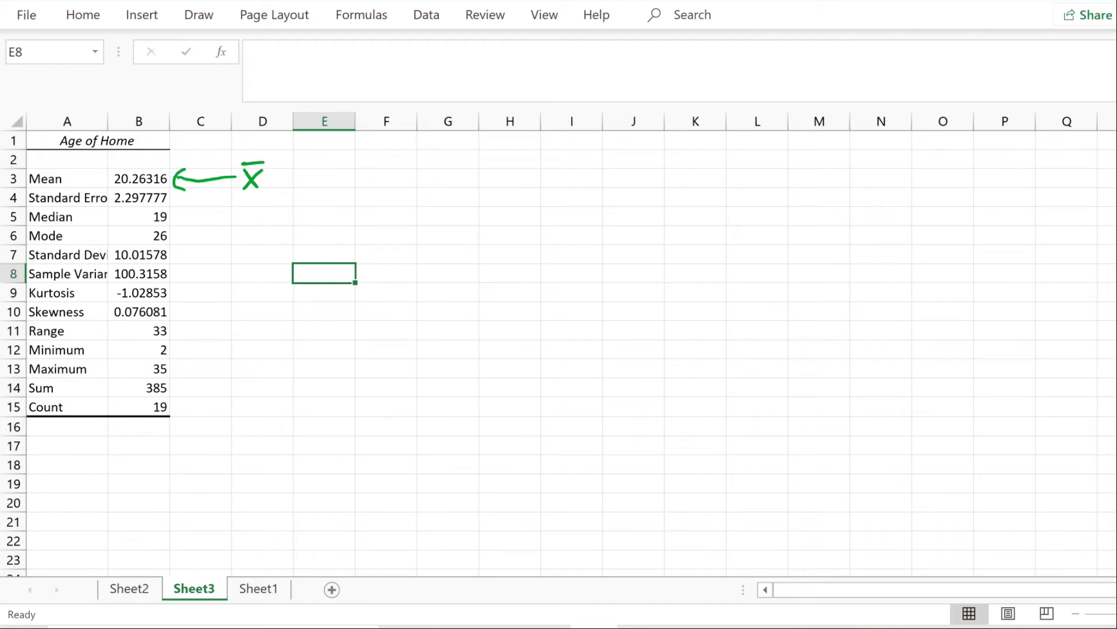
# Complete the handwritten numerator on Sheet2 as (15 − 20.26316)², using the Sheet3 mean, and draw a fraction bar below it
pyautogui.hotkey('ctrl', 'pageup')
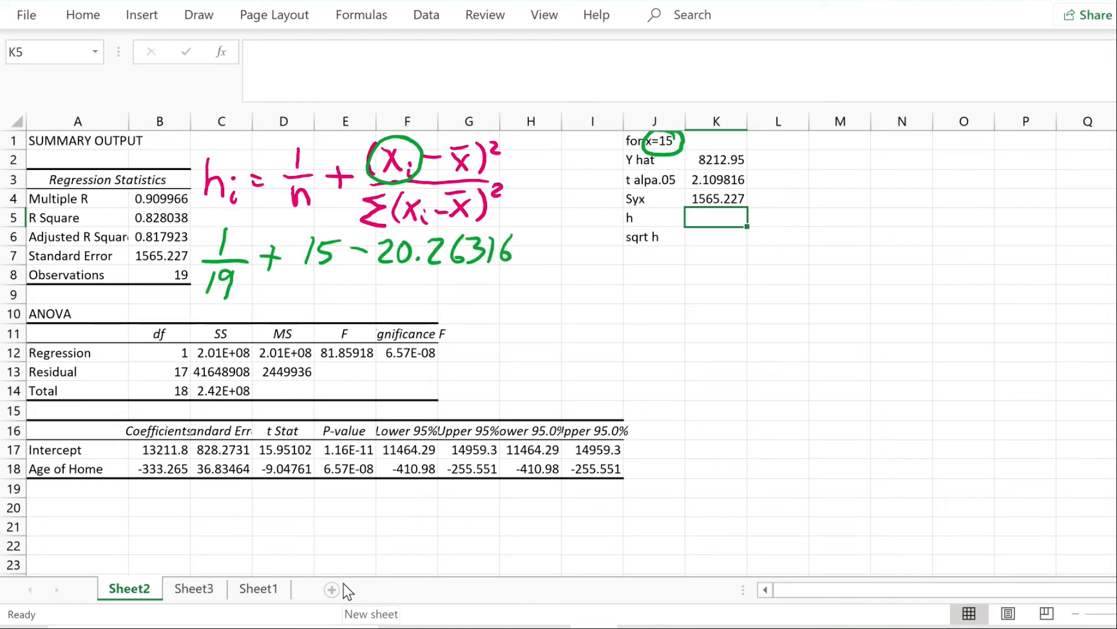
pyautogui.click(214, 589)
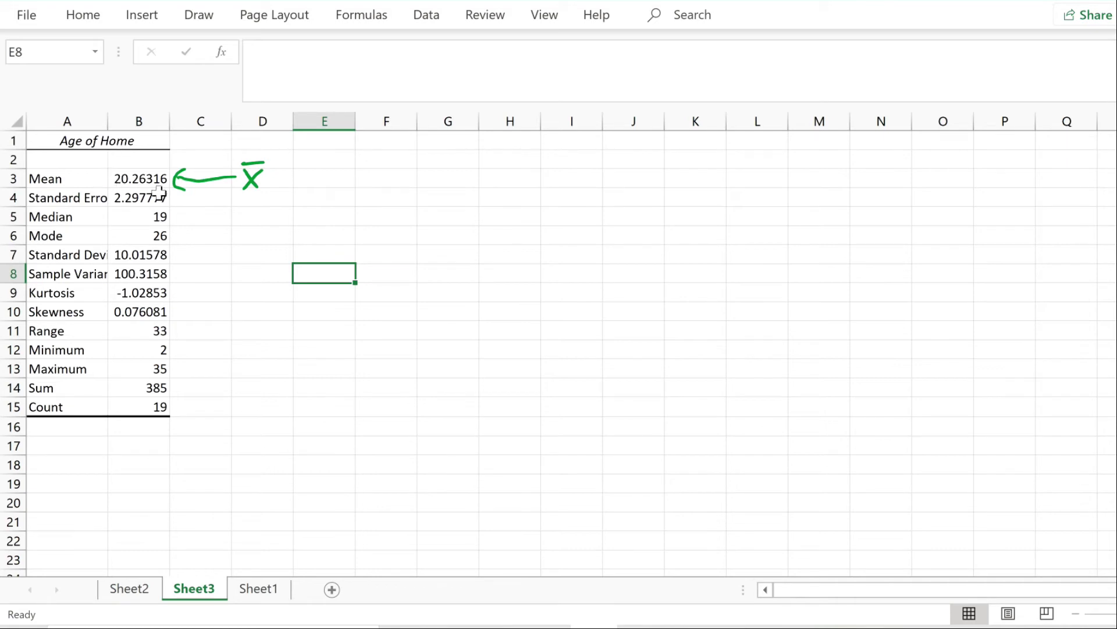
pyautogui.hotkey('ctrl', 'pageup')
pyautogui.moveTo(515, 217)
pyautogui.mouseDown()
pyautogui.moveTo(521, 259)
pyautogui.moveTo(543, 223)
pyautogui.mouseUp()
pyautogui.moveTo(278, 278); pyautogui.dragTo(514, 271)
# Calculate the squared deviation in K10 of Sheet2 with the formula =(15-20.26316)^2
pyautogui.press('Down')
pyautogui.press('Down')
pyautogui.press('Down')
pyautogui.press('Down')
pyautogui.press('Down')
pyautogui.write('=(15-20.')
pyautogui.moveTo(750, 254); pyautogui.dragTo(684, 369)
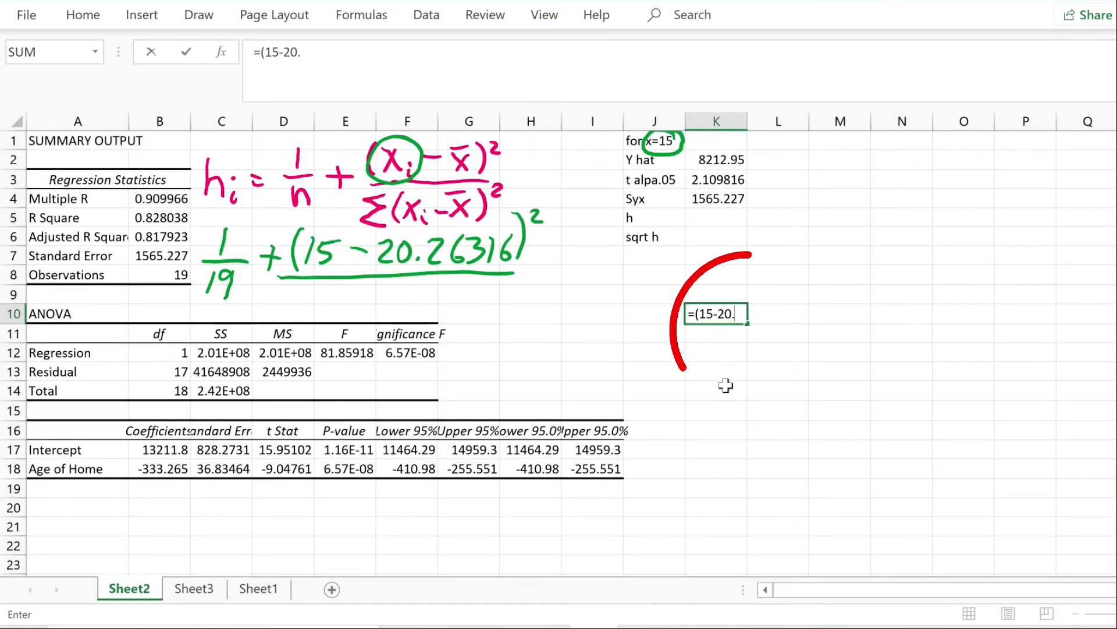
pyautogui.write('26316)^2')
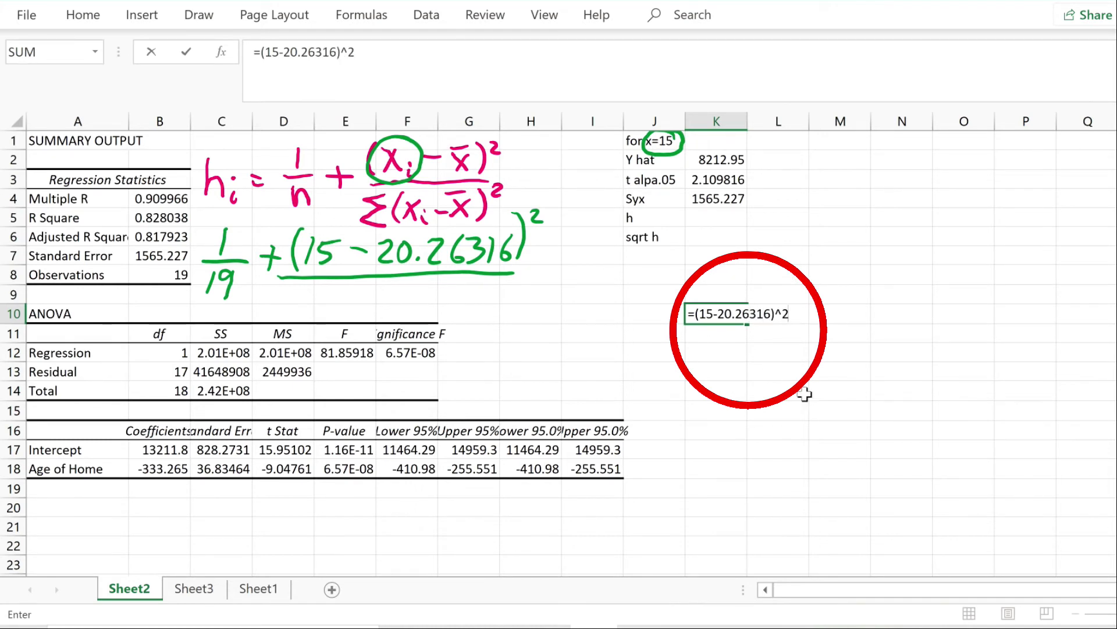
pyautogui.press('Return')
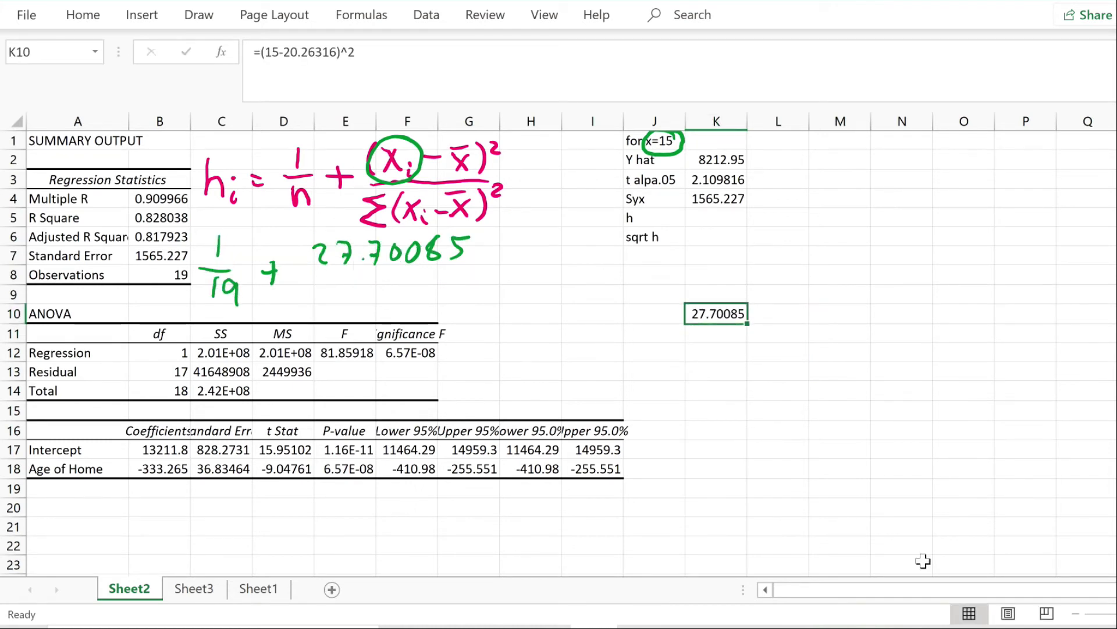
# Draw a fraction bar under the handwritten 27.70085, then circle the formula's Σ(x(i) − x̄)² denominator and label it SSX
pyautogui.moveTo(313, 270); pyautogui.dragTo(463, 263)
pyautogui.moveTo(391, 180)
pyautogui.mouseDown()
pyautogui.moveTo(343, 200)
pyautogui.moveTo(431, 230)
pyautogui.moveTo(529, 192)
pyautogui.moveTo(431, 177)
pyautogui.mouseUp()
pyautogui.moveTo(549, 189)
pyautogui.mouseDown()
pyautogui.moveTo(535, 208)
pyautogui.moveTo(580, 207)
pyautogui.moveTo(565, 213)
pyautogui.mouseUp()
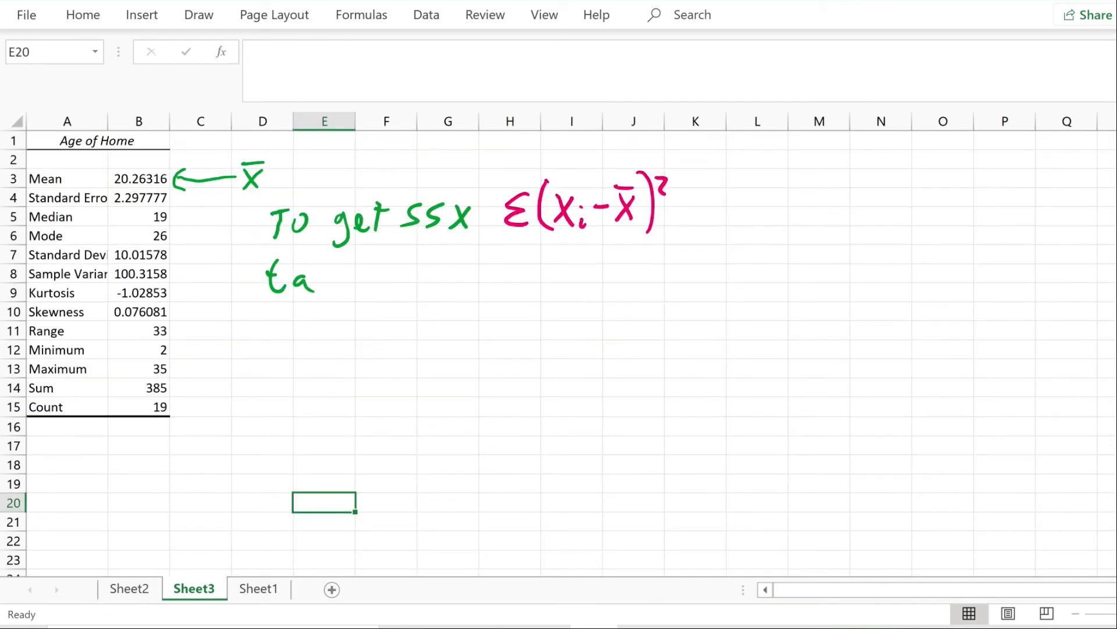
# Finish the handwritten SSX note on Sheet3 with "take (n-1) * sample variance for x"
pyautogui.moveTo(326, 263); pyautogui.dragTo(324, 290)
pyautogui.moveTo(341, 269); pyautogui.dragTo(343, 288)
pyautogui.moveTo(350, 285); pyautogui.dragTo(356, 296)
pyautogui.moveTo(430, 273)
pyautogui.mouseDown()
pyautogui.moveTo(448, 291)
pyautogui.moveTo(468, 284)
pyautogui.mouseUp()
pyautogui.moveTo(483, 269); pyautogui.dragTo(484, 294)
pyautogui.moveTo(421, 251); pyautogui.dragTo(413, 303)
pyautogui.moveTo(495, 250); pyautogui.dragTo(491, 302)
pyautogui.moveTo(538, 254)
pyautogui.mouseDown()
pyautogui.moveTo(547, 291)
pyautogui.moveTo(572, 292)
pyautogui.mouseUp()
pyautogui.moveTo(610, 274); pyautogui.dragTo(617, 289)
pyautogui.moveTo(635, 288); pyautogui.dragTo(669, 285)
pyautogui.moveTo(681, 250)
pyautogui.mouseDown()
pyautogui.moveTo(696, 286)
pyautogui.moveTo(737, 282)
pyautogui.mouseUp()
pyautogui.moveTo(757, 268)
pyautogui.mouseDown()
pyautogui.moveTo(766, 284)
pyautogui.moveTo(772, 274)
pyautogui.mouseUp()
pyautogui.moveTo(783, 268)
pyautogui.mouseDown()
pyautogui.moveTo(786, 282)
pyautogui.moveTo(815, 286)
pyautogui.mouseUp()
pyautogui.moveTo(829, 273); pyautogui.dragTo(859, 269)
pyautogui.moveTo(901, 242); pyautogui.dragTo(877, 306)
pyautogui.moveTo(902, 270)
pyautogui.mouseDown()
pyautogui.moveTo(897, 281)
pyautogui.moveTo(931, 269)
pyautogui.mouseUp()
pyautogui.moveTo(867, 284); pyautogui.dragTo(890, 282)
pyautogui.moveTo(955, 255)
pyautogui.mouseDown()
pyautogui.moveTo(963, 289)
pyautogui.moveTo(943, 288)
pyautogui.mouseUp()
# Circle the Count value of 19, label it = n, and handwrite 19-1=18 below it
pyautogui.moveTo(173, 394)
pyautogui.mouseDown()
pyautogui.moveTo(168, 424)
pyautogui.moveTo(174, 392)
pyautogui.mouseUp()
pyautogui.moveTo(185, 401); pyautogui.dragTo(198, 400)
pyautogui.moveTo(186, 408); pyautogui.dragTo(198, 407)
pyautogui.moveTo(204, 392); pyautogui.dragTo(219, 411)
pyautogui.moveTo(135, 442); pyautogui.dragTo(133, 463)
pyautogui.moveTo(154, 440); pyautogui.dragTo(150, 463)
pyautogui.moveTo(162, 453); pyautogui.dragTo(170, 452)
pyautogui.moveTo(181, 440)
pyautogui.mouseDown()
pyautogui.moveTo(178, 457)
pyautogui.moveTo(208, 438)
pyautogui.mouseUp()
pyautogui.moveTo(221, 426); pyautogui.dragTo(219, 446)
pyautogui.moveTo(237, 422); pyautogui.dragTo(231, 444)
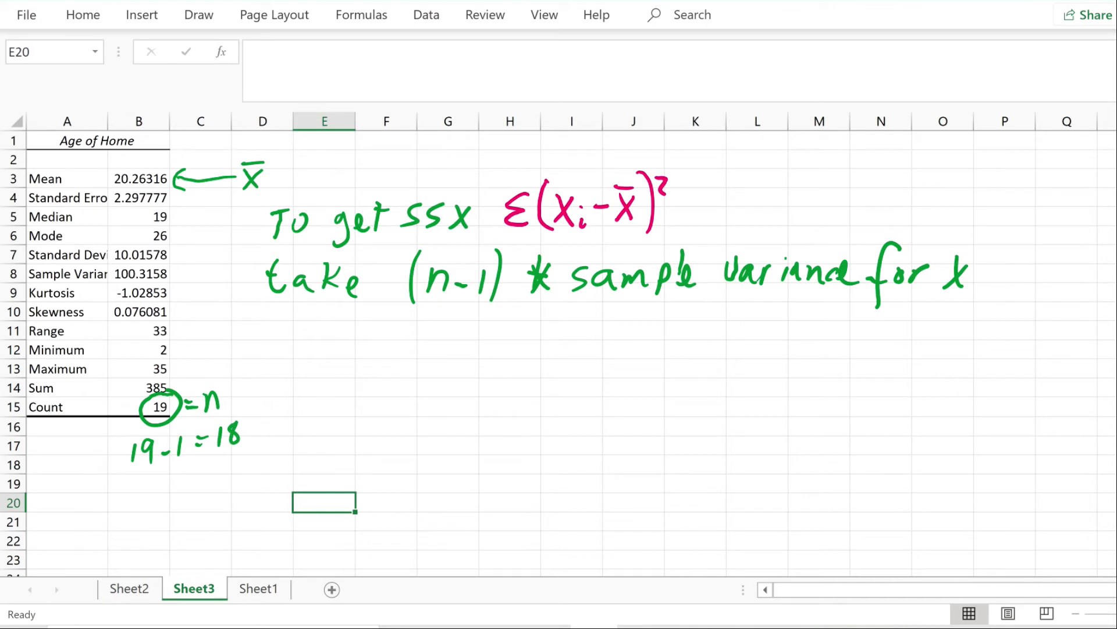
# Handwrite 18 * beneath the (n-1) term and circle the Sample Variance value in the statistics table
pyautogui.moveTo(429, 320); pyautogui.dragTo(428, 347)
pyautogui.moveTo(447, 319); pyautogui.dragTo(439, 346)
pyautogui.moveTo(469, 326); pyautogui.dragTo(486, 336)
pyautogui.moveTo(477, 318); pyautogui.dragTo(479, 341)
pyautogui.moveTo(147, 258)
pyautogui.mouseDown()
pyautogui.moveTo(120, 260)
pyautogui.moveTo(134, 291)
pyautogui.moveTo(152, 257)
pyautogui.mouseUp()
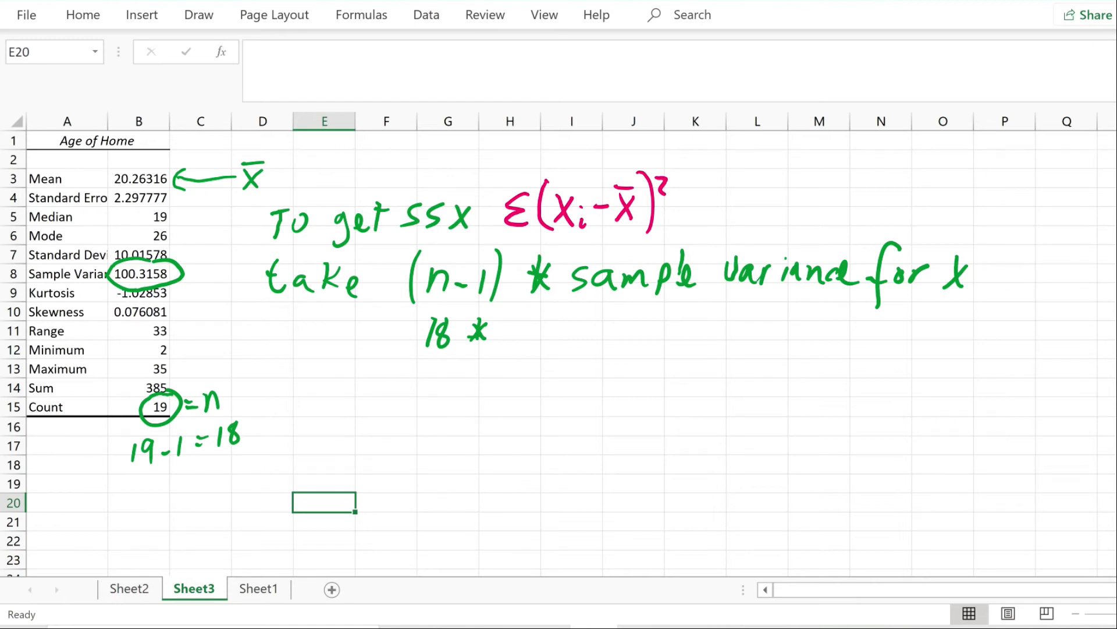
# Calculate SSX in G13 of Sheet3 with the formula =18*B8 and fit column G to its contents
pyautogui.click(447, 368)
pyautogui.write('=18*')
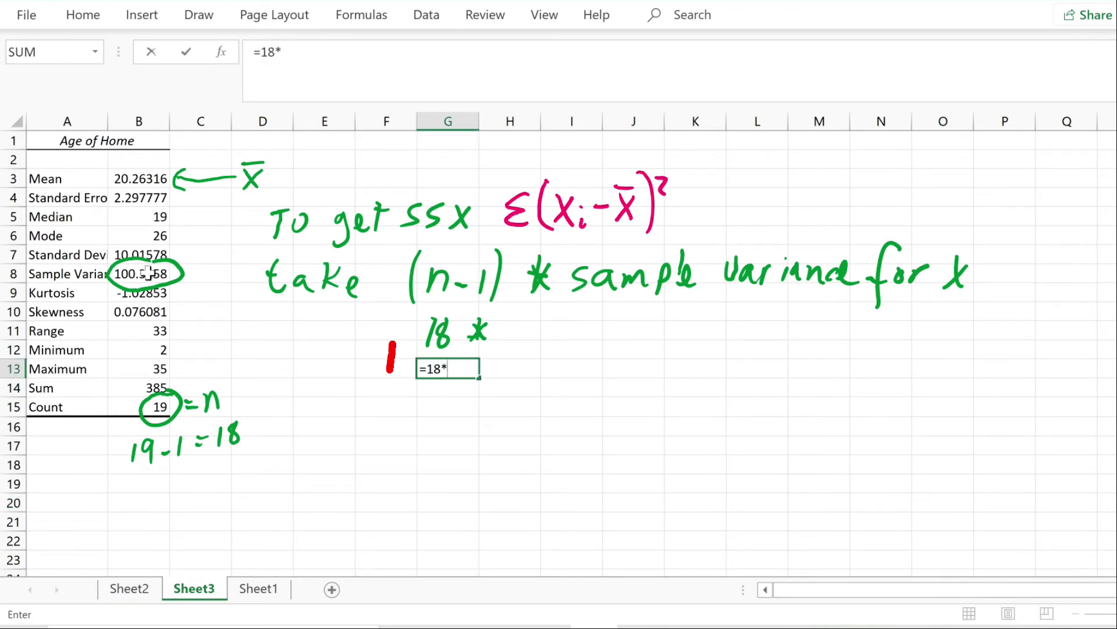
pyautogui.click(148, 273)
pyautogui.moveTo(554, 372)
pyautogui.mouseDown()
pyautogui.moveTo(423, 343)
pyautogui.moveTo(380, 347)
pyautogui.mouseUp()
pyautogui.hotkey('ctrl', 'Return')
pyautogui.doubleClick(479, 121)
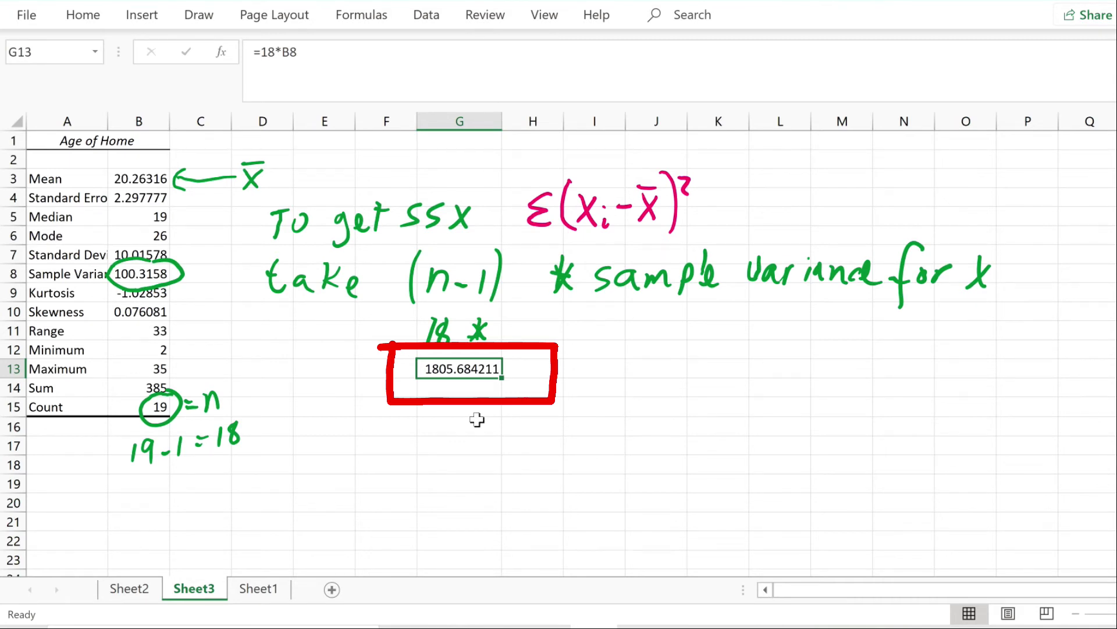
pyautogui.hotkey('ctrl', 'z')
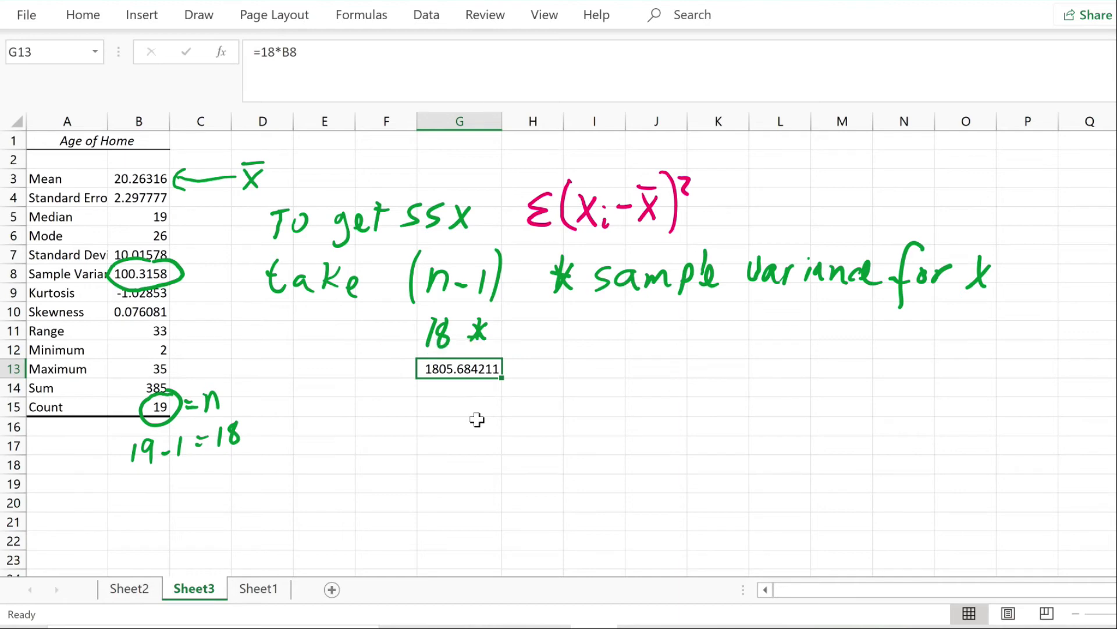
# Divide the squared deviation by SSX in K11 of Sheet2 with the formula =Sheet2!K10/Sheet3!G13
pyautogui.click(144, 591)
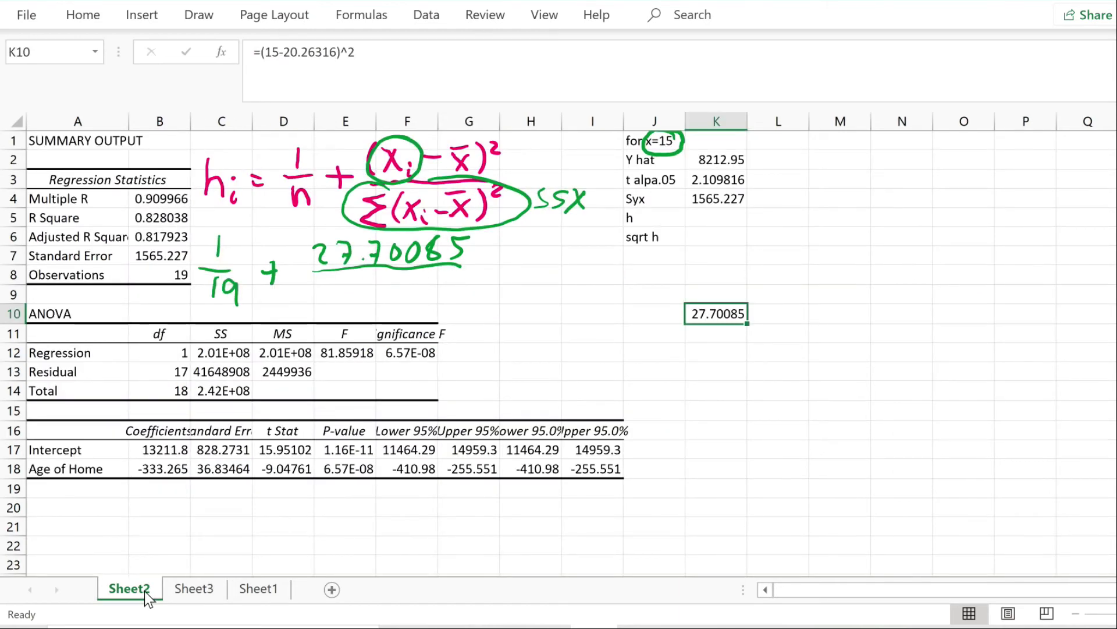
pyautogui.write('=')
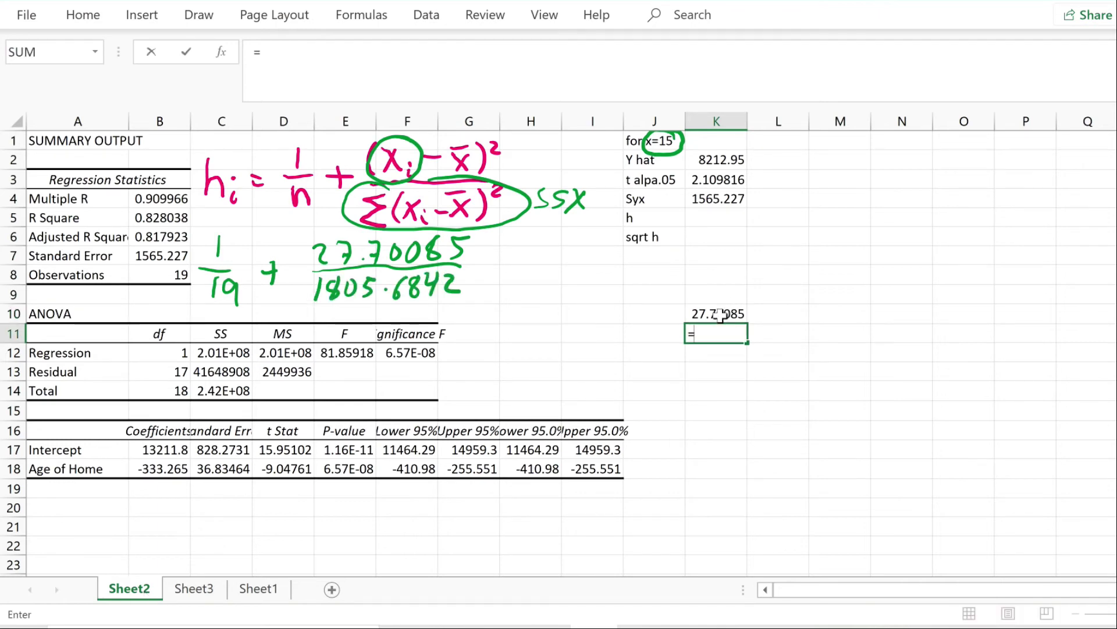
pyautogui.click(721, 315)
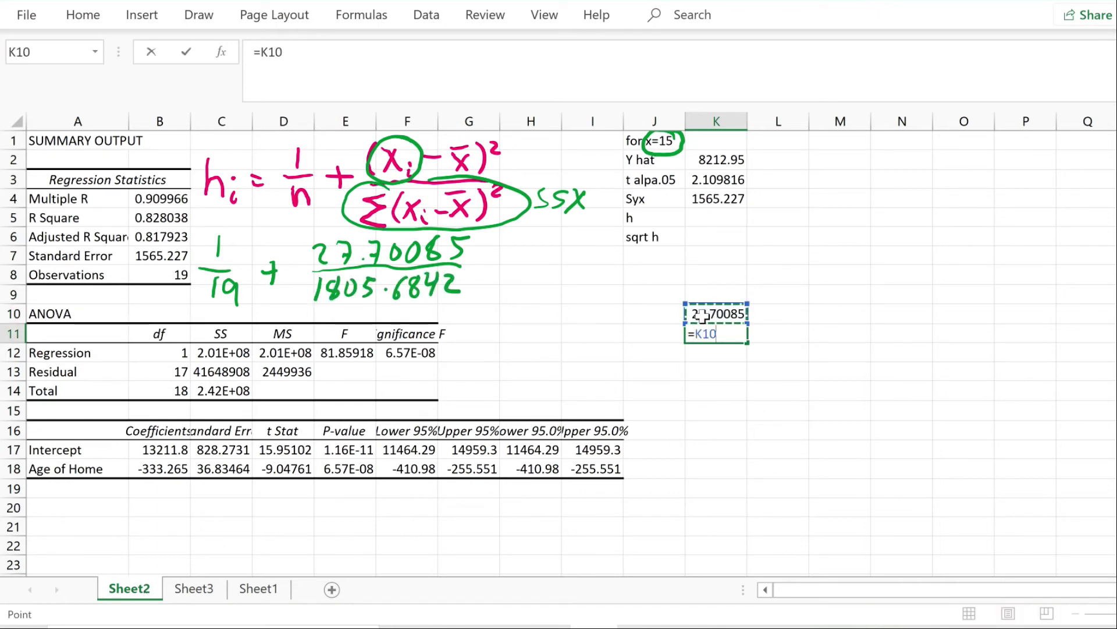
pyautogui.moveTo(543, 419)
pyautogui.mouseDown()
pyautogui.moveTo(517, 432)
pyautogui.moveTo(483, 382)
pyautogui.moveTo(500, 399)
pyautogui.mouseUp()
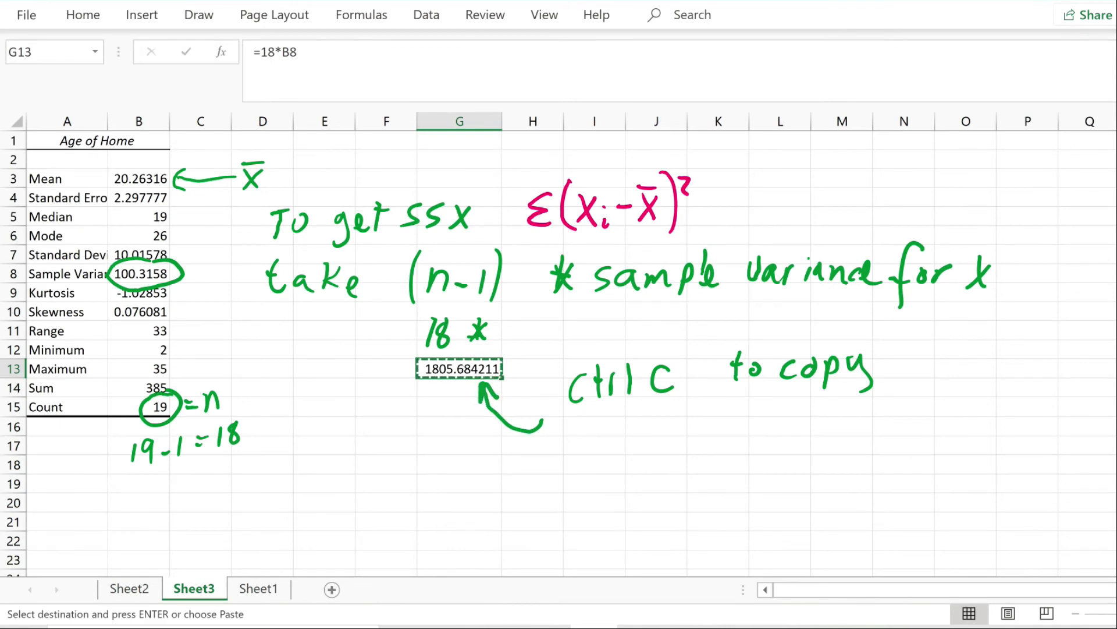
pyautogui.click(130, 588)
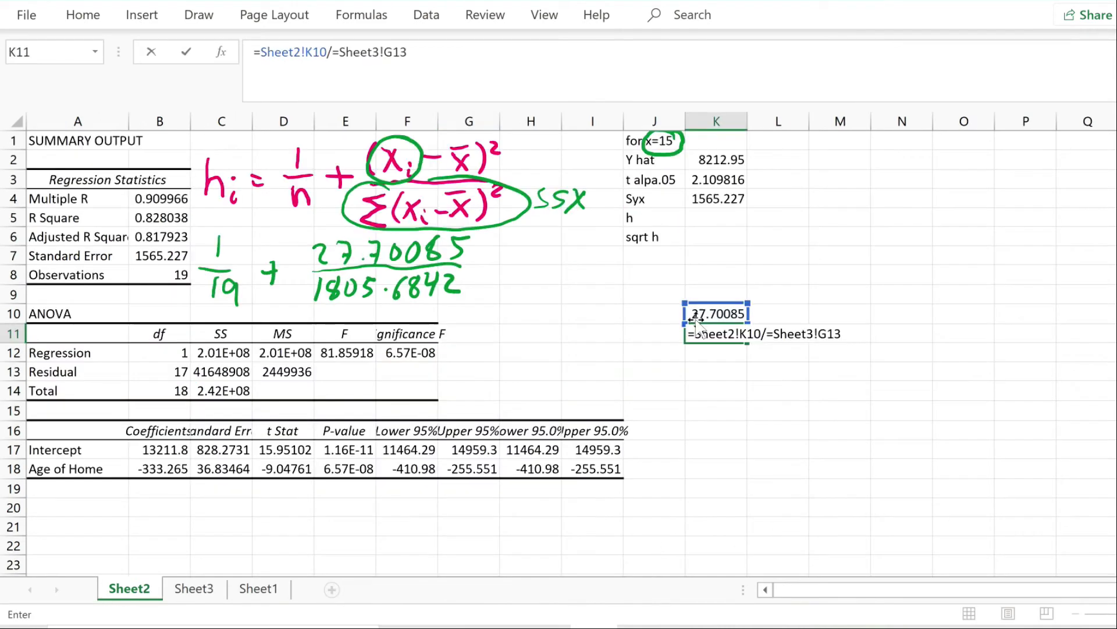
pyautogui.press('Return')
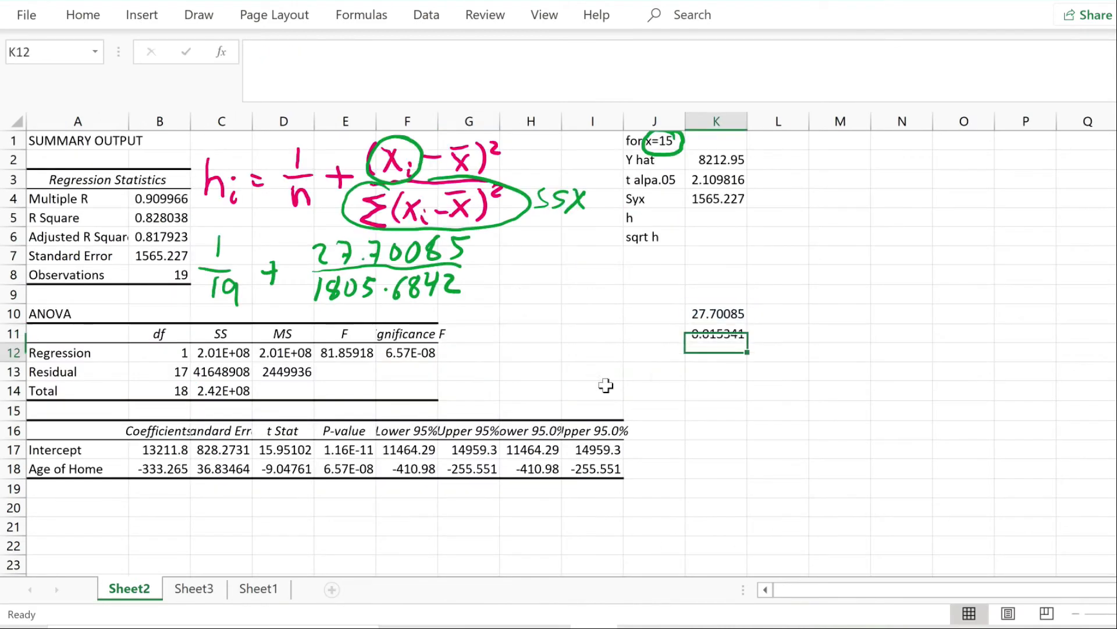
pyautogui.click(715, 335)
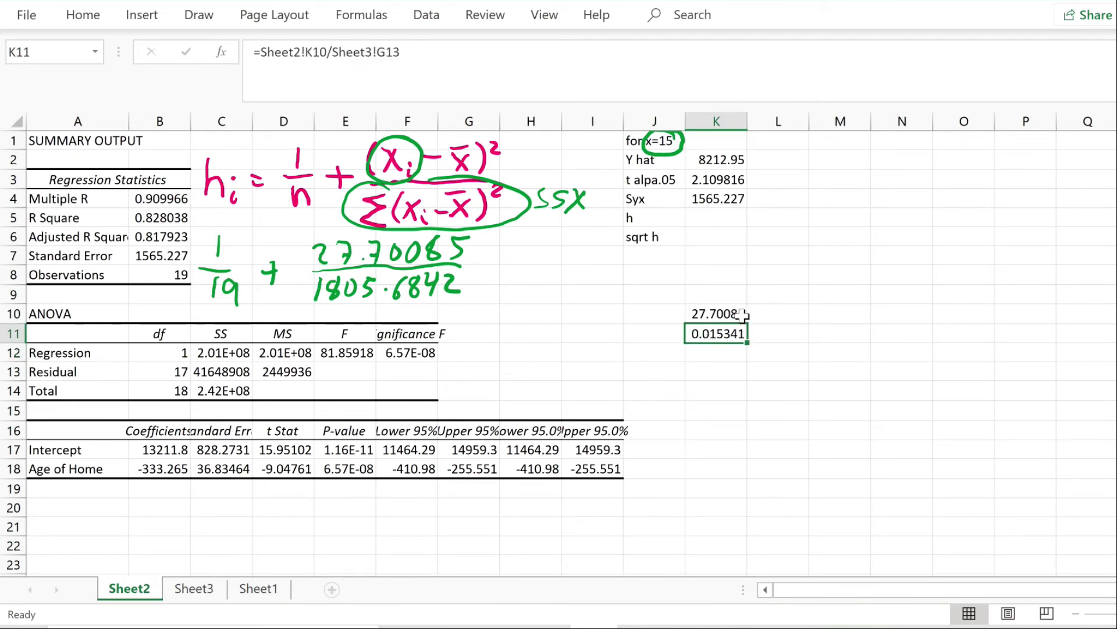
# Fill the h value in K5 with the formula =(1/19)+K11
pyautogui.click(716, 217)
pyautogui.write('=(1/19)+')
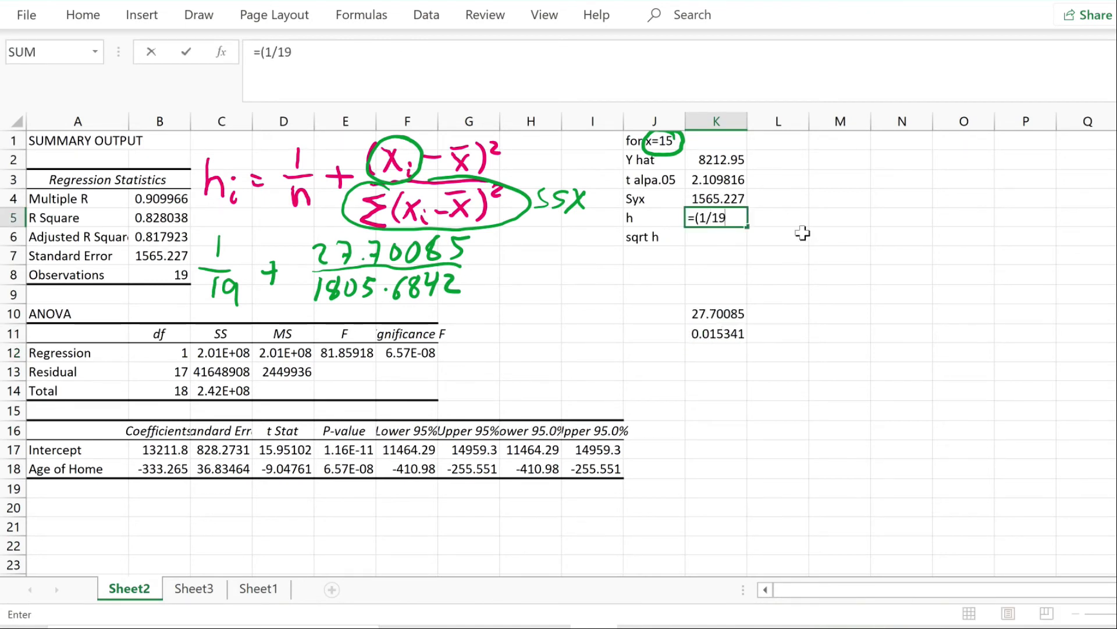
pyautogui.click(715, 335)
pyautogui.press('Return')
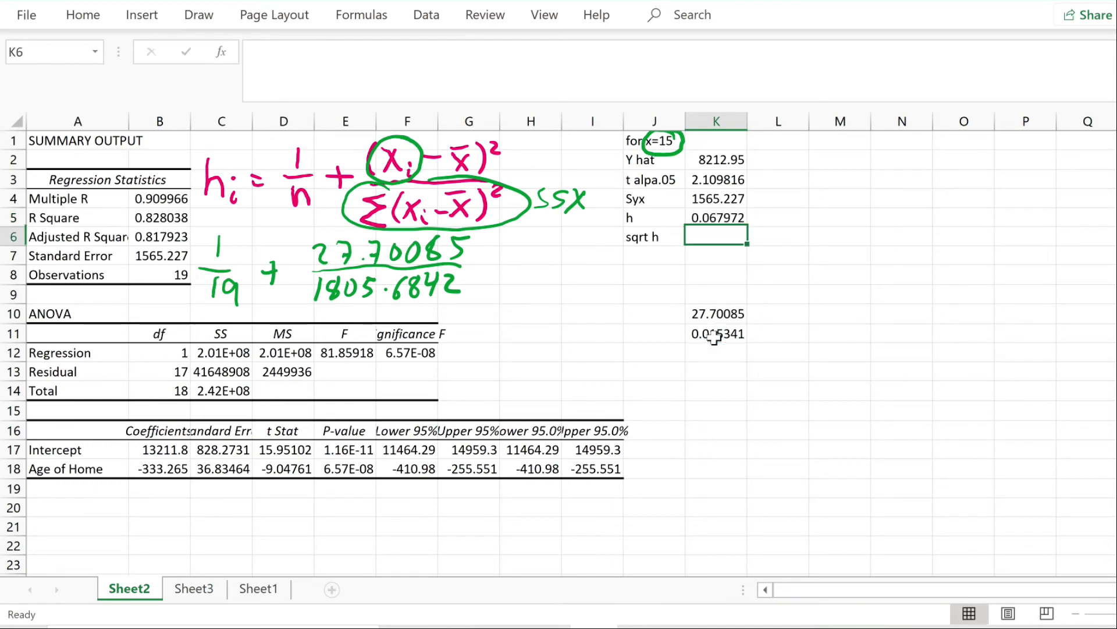
pyautogui.click(722, 220)
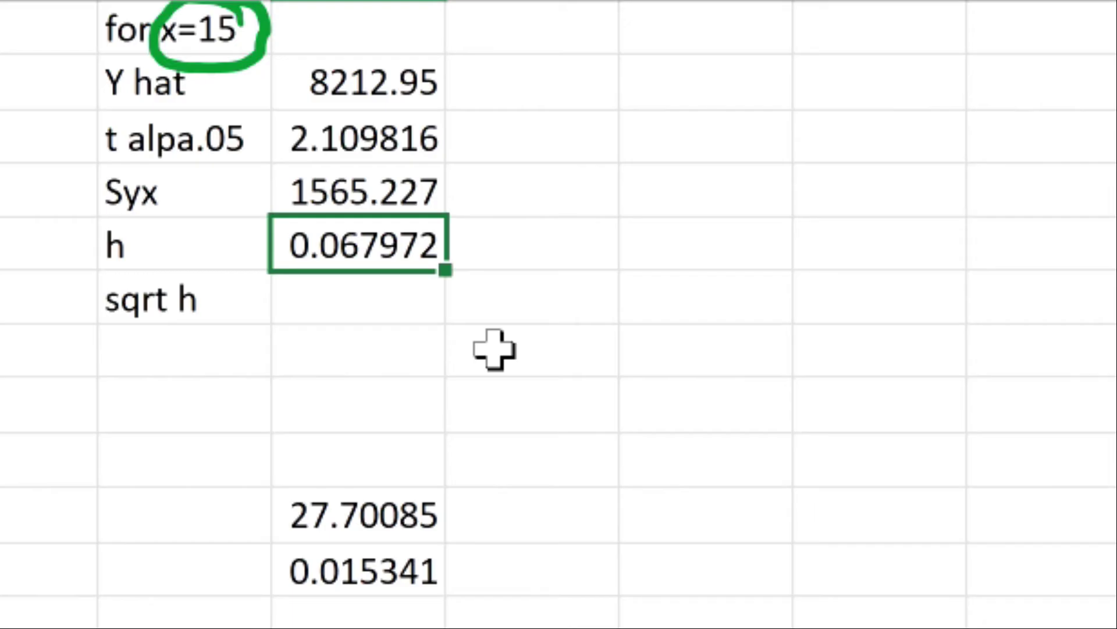
# Calculate the square root of h in K6 with the formula =SQRT(K5)
pyautogui.click(373, 297)
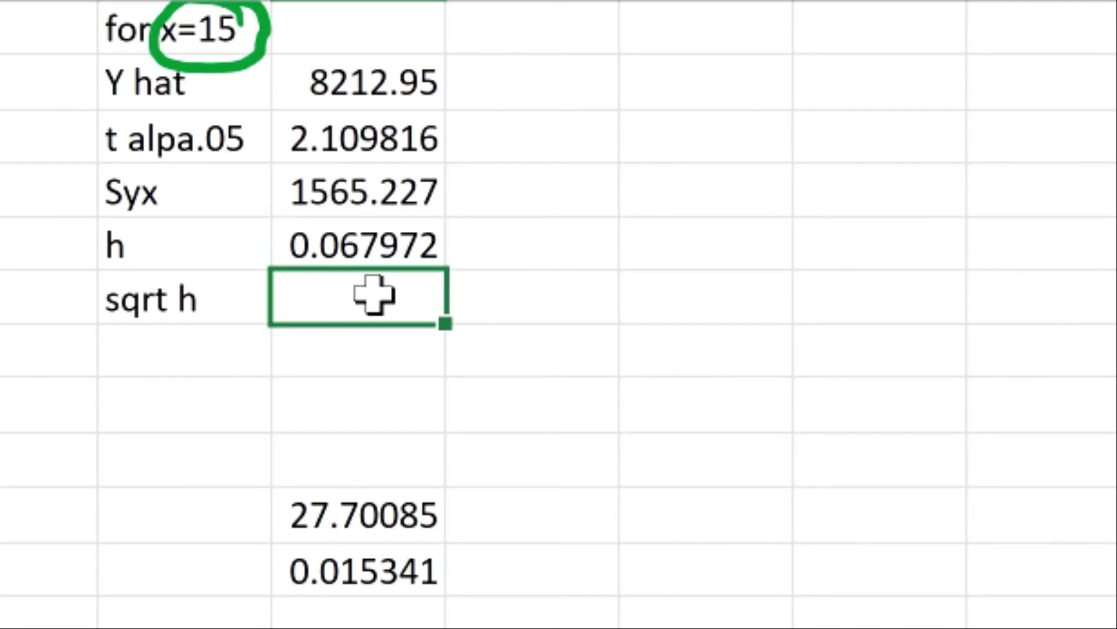
pyautogui.write('=S')
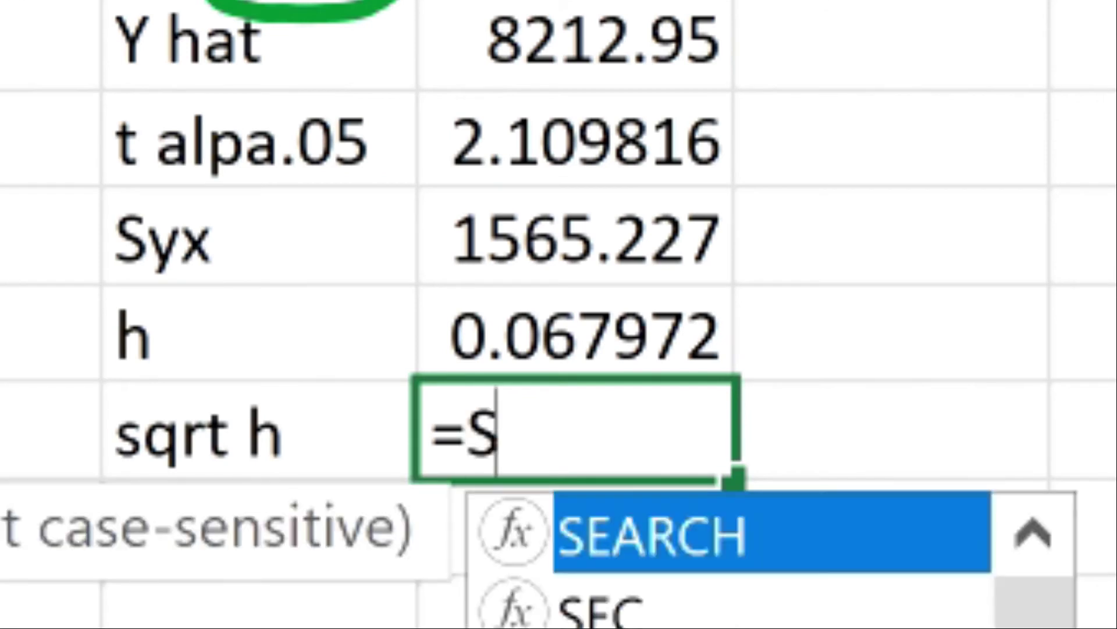
pyautogui.write('QRT(')
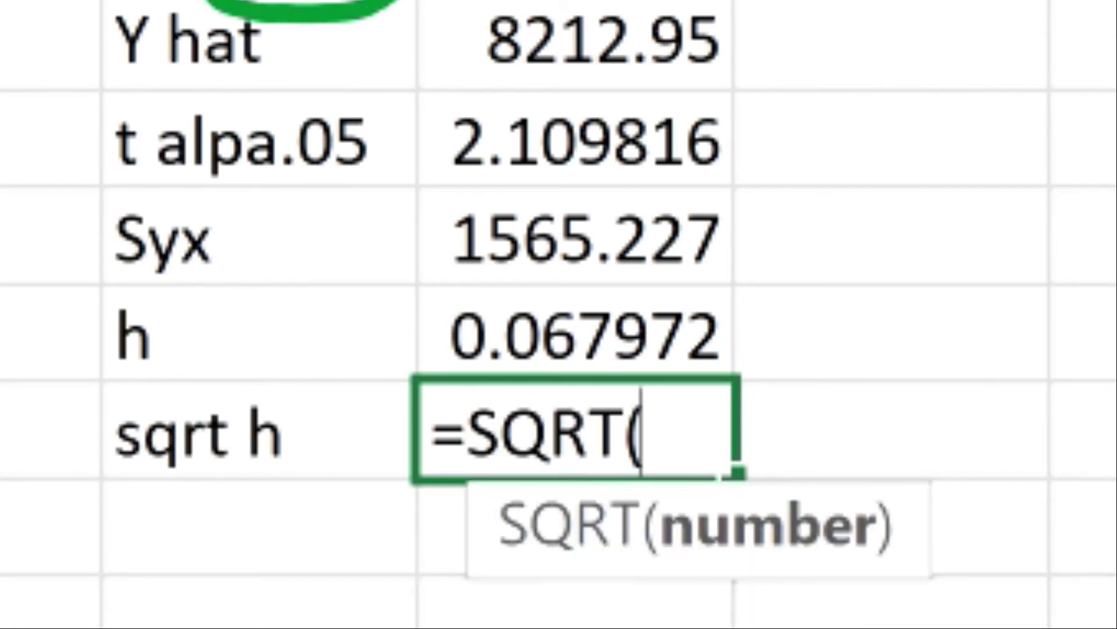
pyautogui.click(608, 343)
pyautogui.write(')')
pyautogui.press('Return')
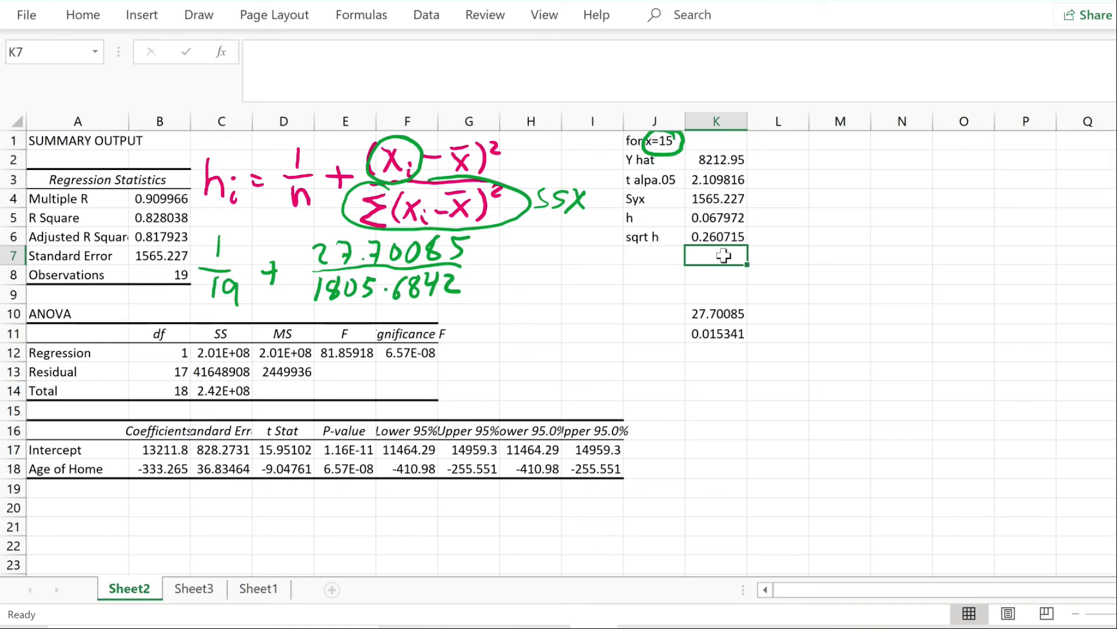
# Handwrite circled 1, 2 and 3 joined by asterisks beneath the t, Syx and √hi factors, with an arrow pointing at them
pyautogui.moveTo(847, 183)
pyautogui.mouseDown()
pyautogui.moveTo(870, 199)
pyautogui.moveTo(858, 198)
pyautogui.moveTo(935, 196)
pyautogui.moveTo(930, 178)
pyautogui.moveTo(976, 198)
pyautogui.moveTo(965, 209)
pyautogui.moveTo(958, 184)
pyautogui.mouseUp()
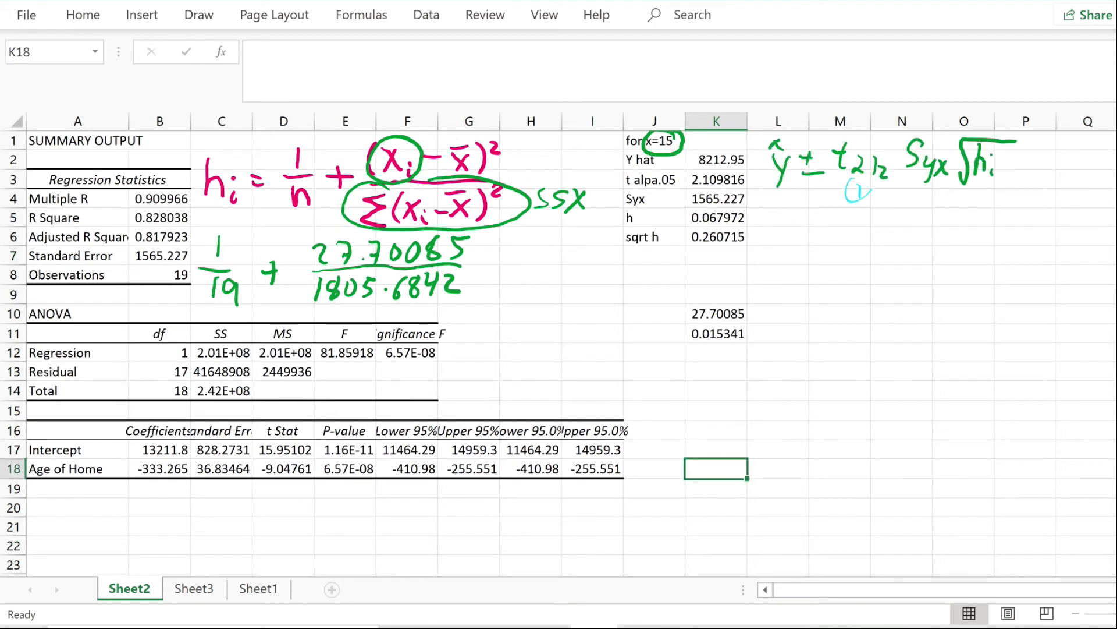
pyautogui.moveTo(880, 187); pyautogui.dragTo(887, 203)
pyautogui.moveTo(889, 189)
pyautogui.mouseDown()
pyautogui.moveTo(879, 202)
pyautogui.moveTo(950, 200)
pyautogui.mouseUp()
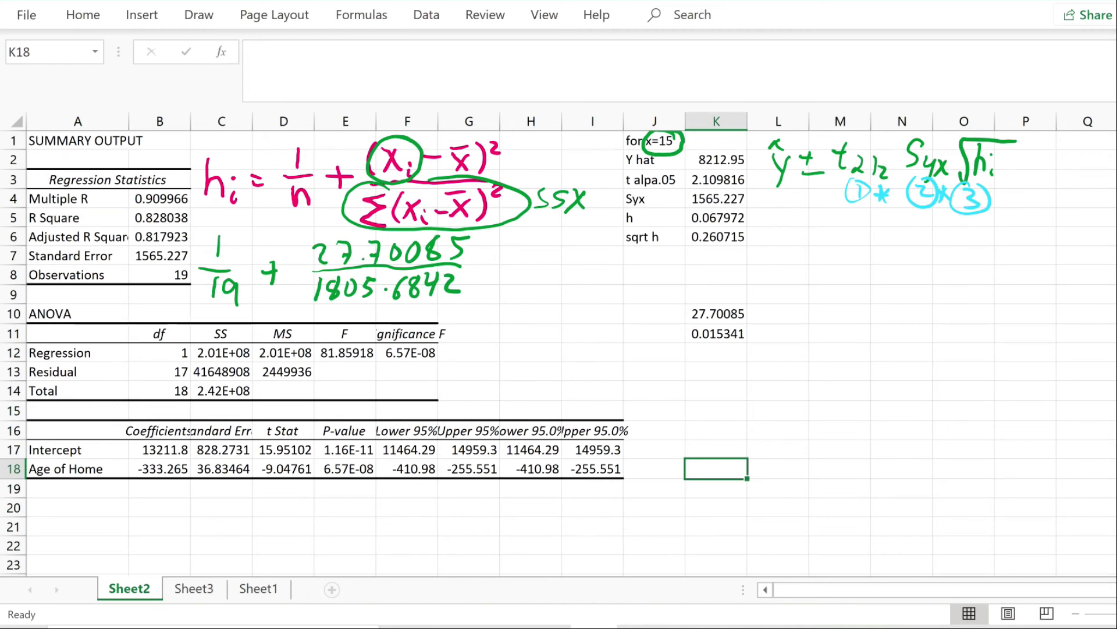
pyautogui.moveTo(1031, 192)
pyautogui.mouseDown()
pyautogui.moveTo(1004, 193)
pyautogui.moveTo(1006, 203)
pyautogui.mouseUp()
# Handwrite "margin of error" in light blue beside the arrow pointing at the numbered factors
pyautogui.moveTo(1046, 165); pyautogui.dragTo(1081, 179)
pyautogui.moveTo(1084, 169); pyautogui.dragTo(1094, 165)
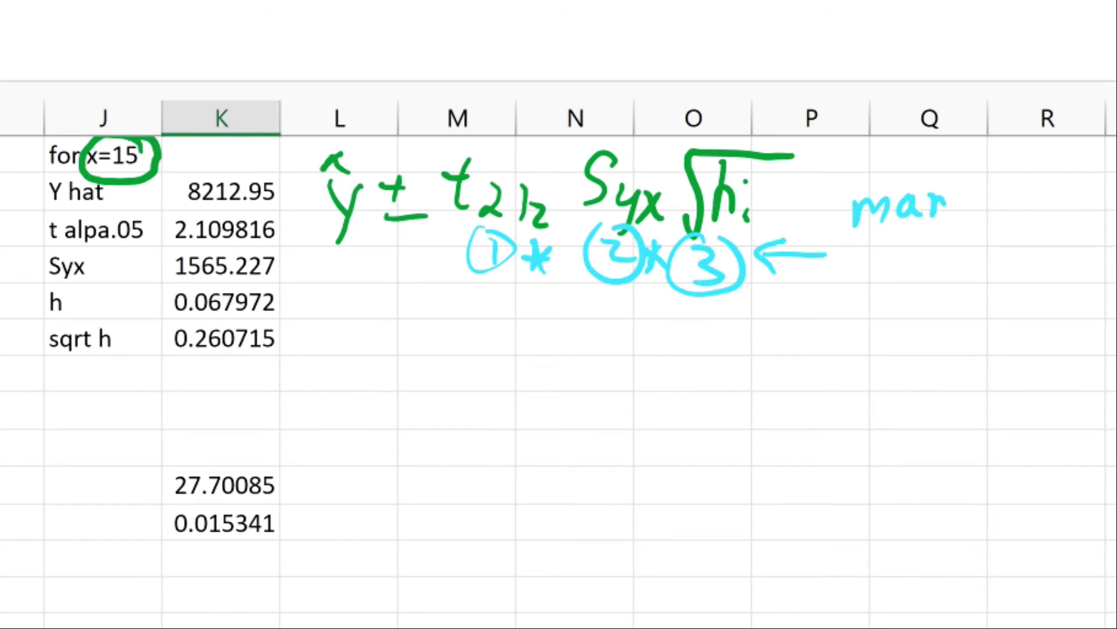
pyautogui.moveTo(971, 199); pyautogui.dragTo(962, 238)
pyautogui.moveTo(991, 201)
pyautogui.mouseDown()
pyautogui.moveTo(993, 219)
pyautogui.moveTo(1030, 217)
pyautogui.mouseUp()
pyautogui.moveTo(901, 247); pyautogui.dragTo(896, 249)
pyautogui.moveTo(937, 232); pyautogui.dragTo(911, 285)
pyautogui.moveTo(867, 304); pyautogui.dragTo(898, 303)
pyautogui.moveTo(905, 307)
pyautogui.mouseDown()
pyautogui.moveTo(929, 286)
pyautogui.moveTo(964, 283)
pyautogui.mouseUp()
pyautogui.moveTo(966, 279); pyautogui.dragTo(1015, 276)
# Label J7 as MOE and calculate the margin of error in K7 with the formula =K3*K4*K6
pyautogui.click(103, 373)
pyautogui.write('M')
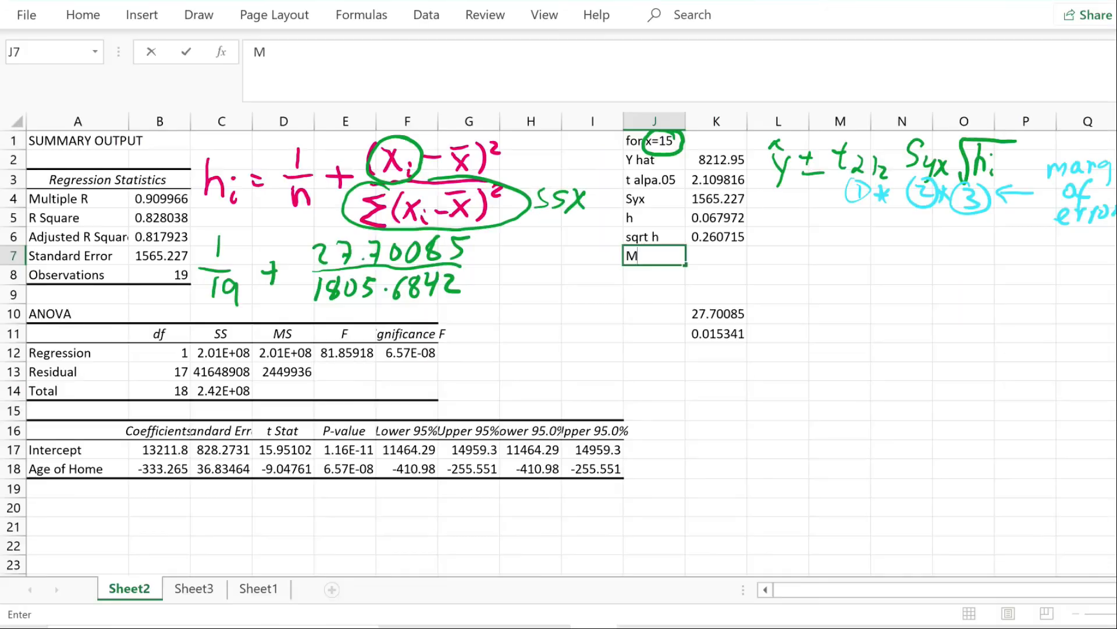
pyautogui.write('OE')
pyautogui.press('Tab')
pyautogui.write('=')
pyautogui.click(724, 182)
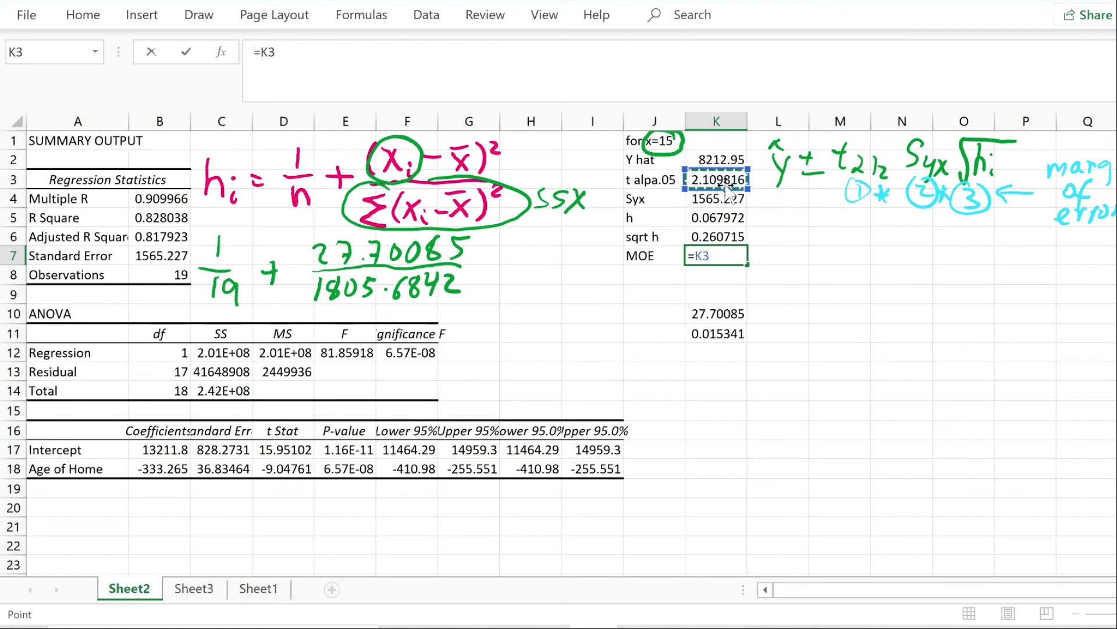
pyautogui.write('*')
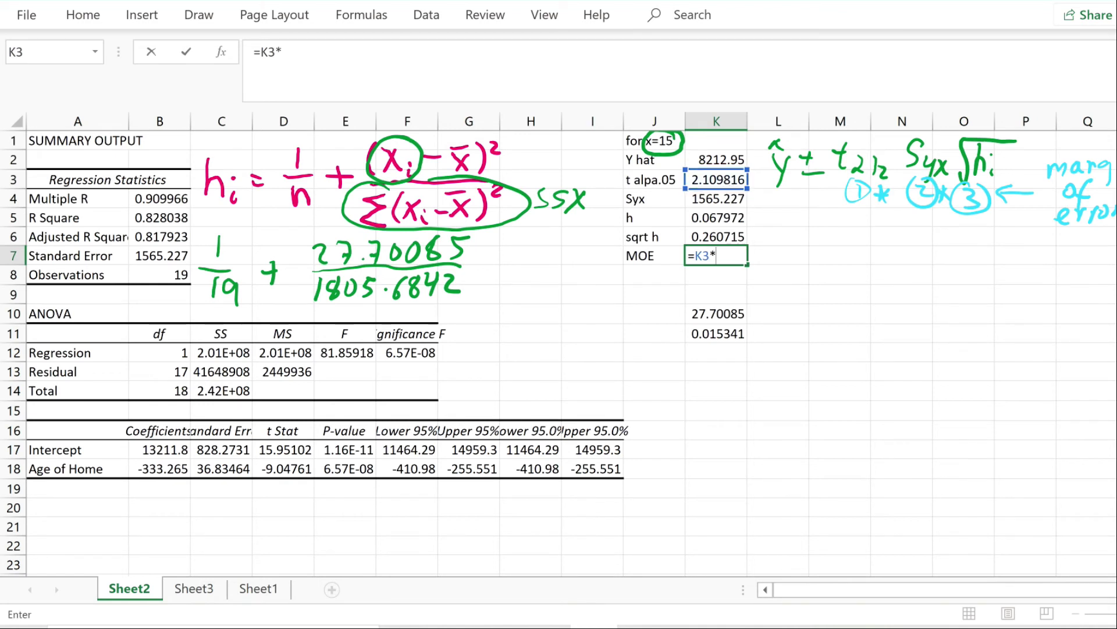
pyautogui.click(714, 201)
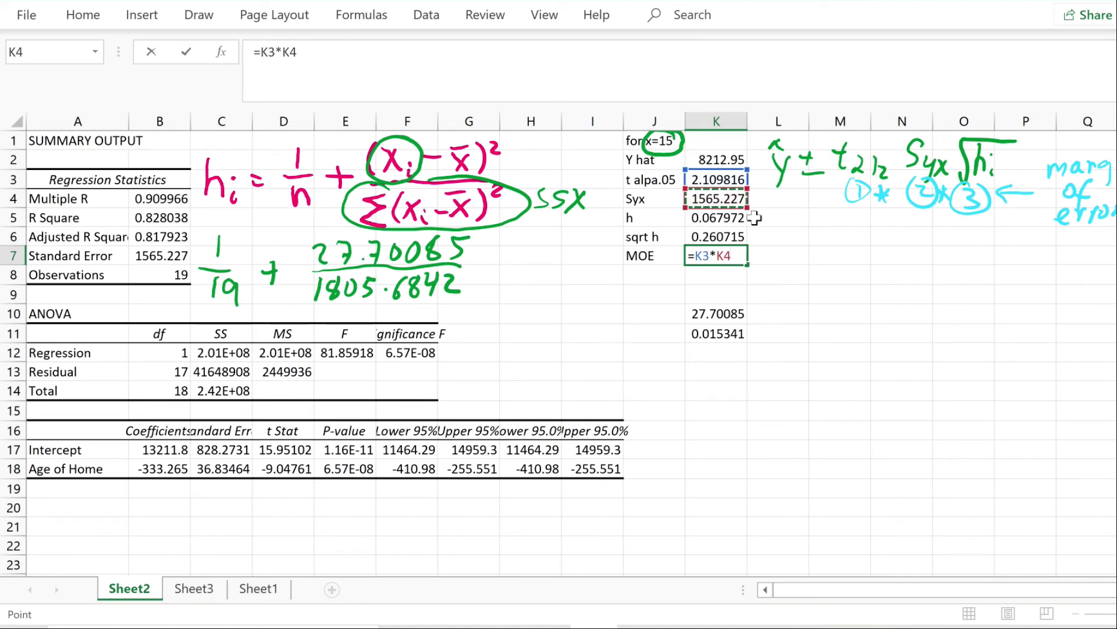
pyautogui.write('*')
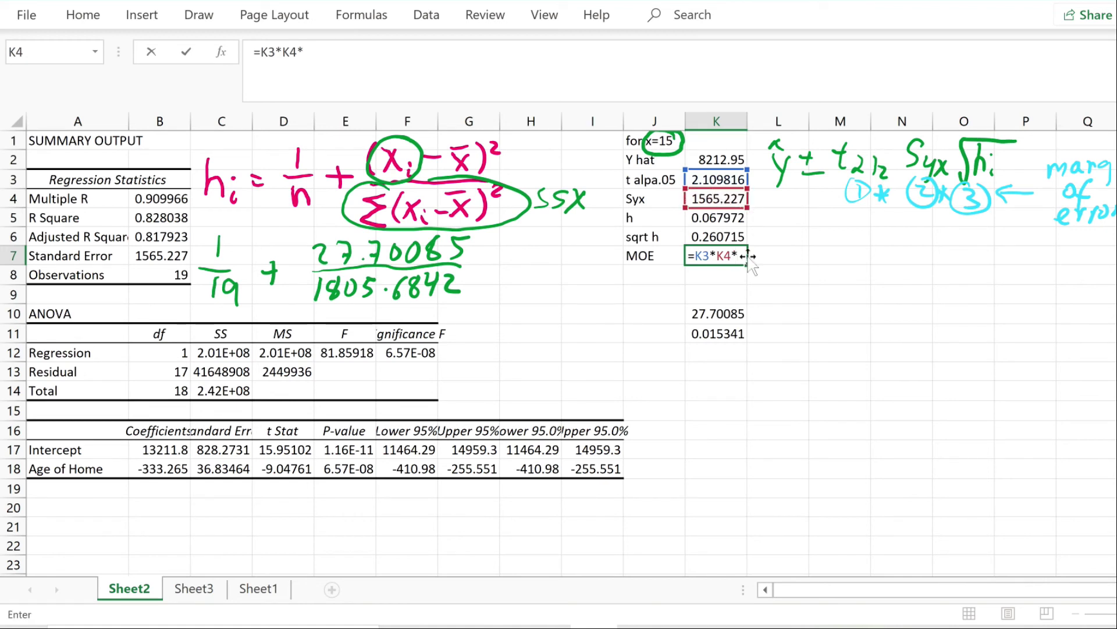
pyautogui.click(710, 237)
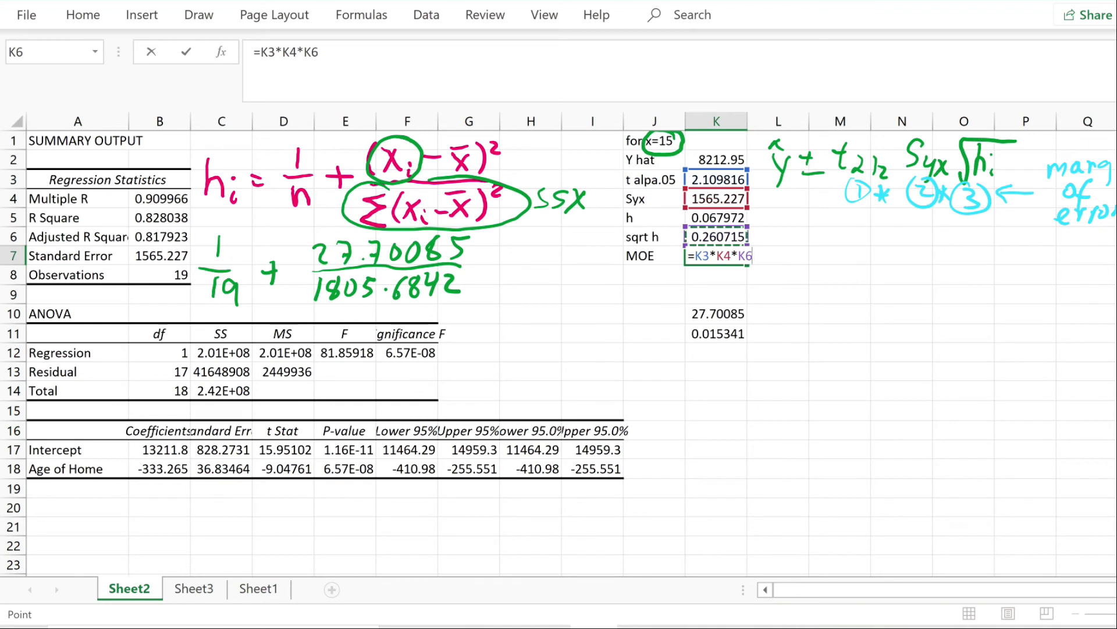
pyautogui.hotkey('ctrl', 'Return')
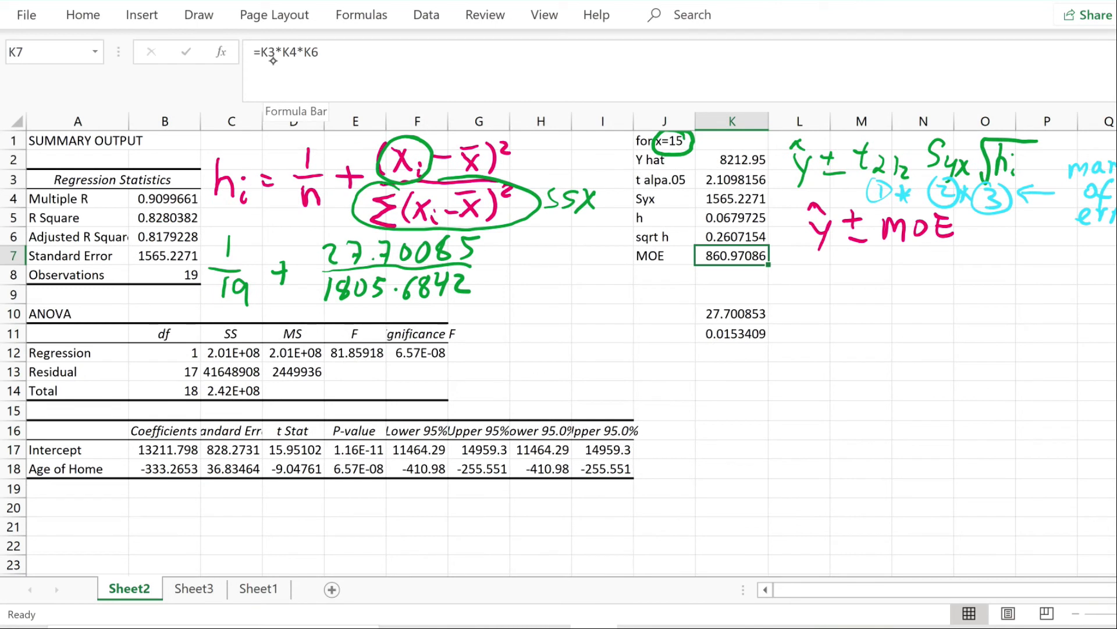
# Label the interval limits beneath MOE as lower in J8 and upper in J9
pyautogui.click(663, 274)
pyautogui.write('lo')
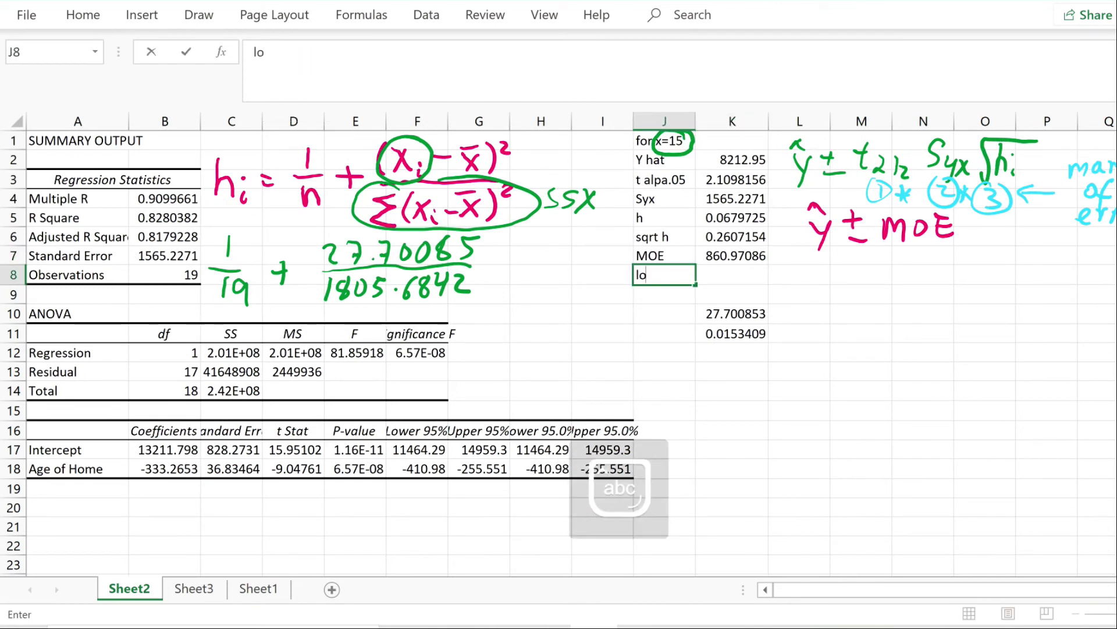
pyautogui.write('wer')
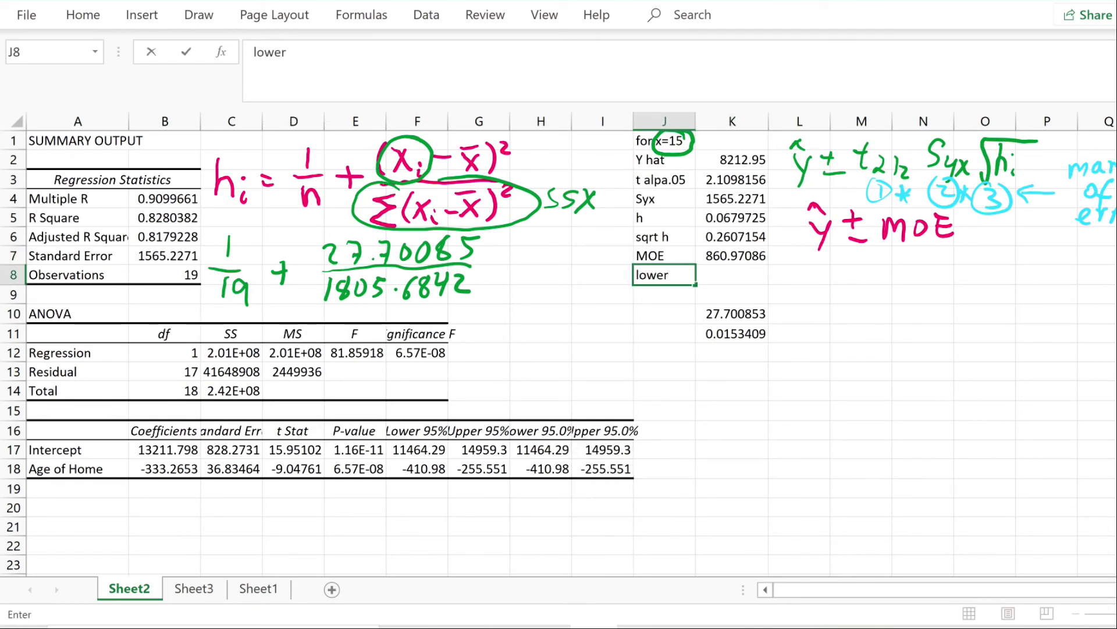
pyautogui.press('Return')
pyautogui.write('upper')
# Calculate the lower limit in K8 with the formula =K2-K7
pyautogui.click(720, 274)
pyautogui.write('=')
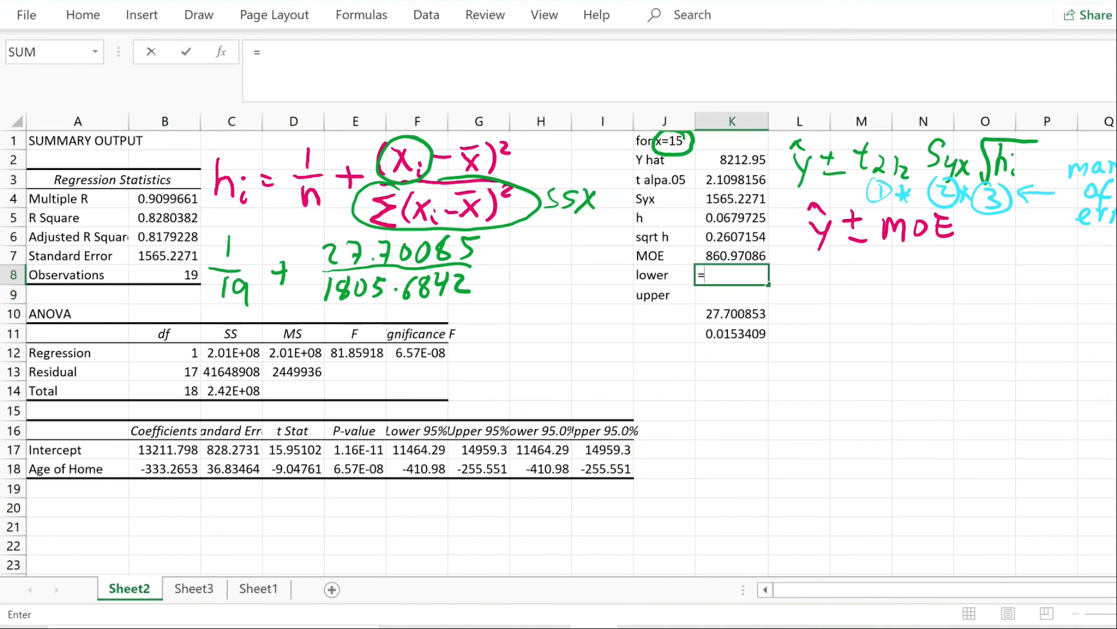
pyautogui.click(728, 161)
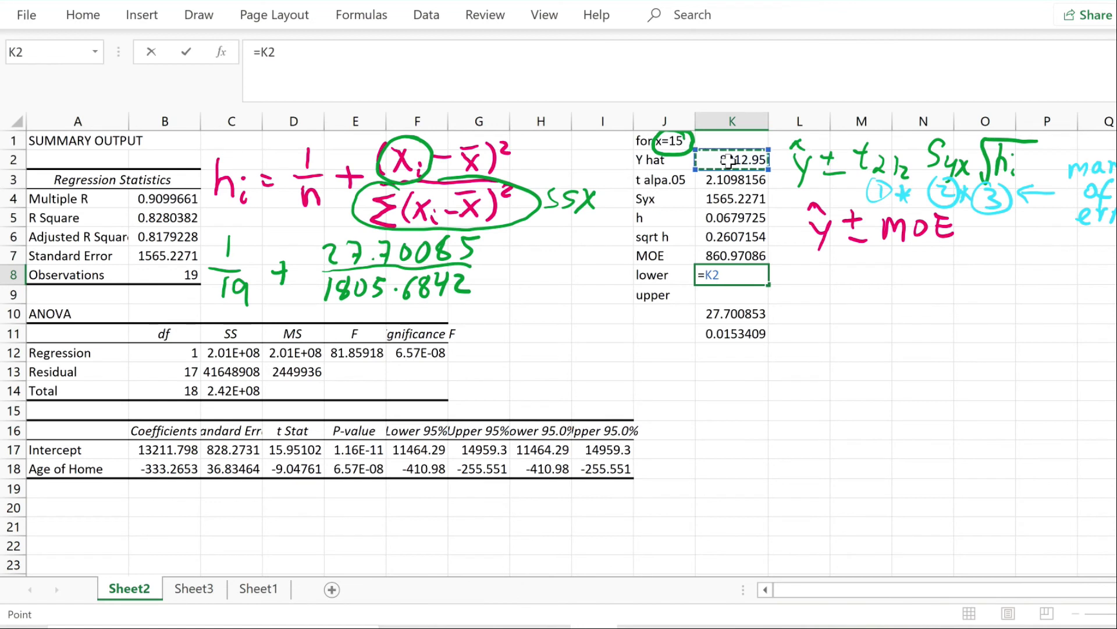
pyautogui.write('-')
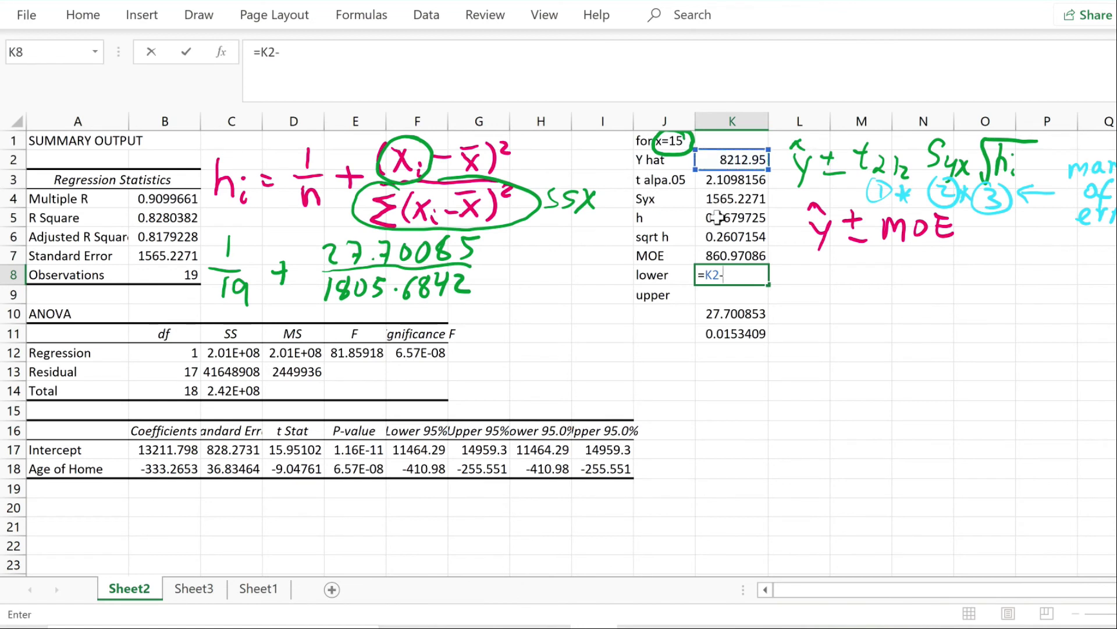
pyautogui.click(717, 257)
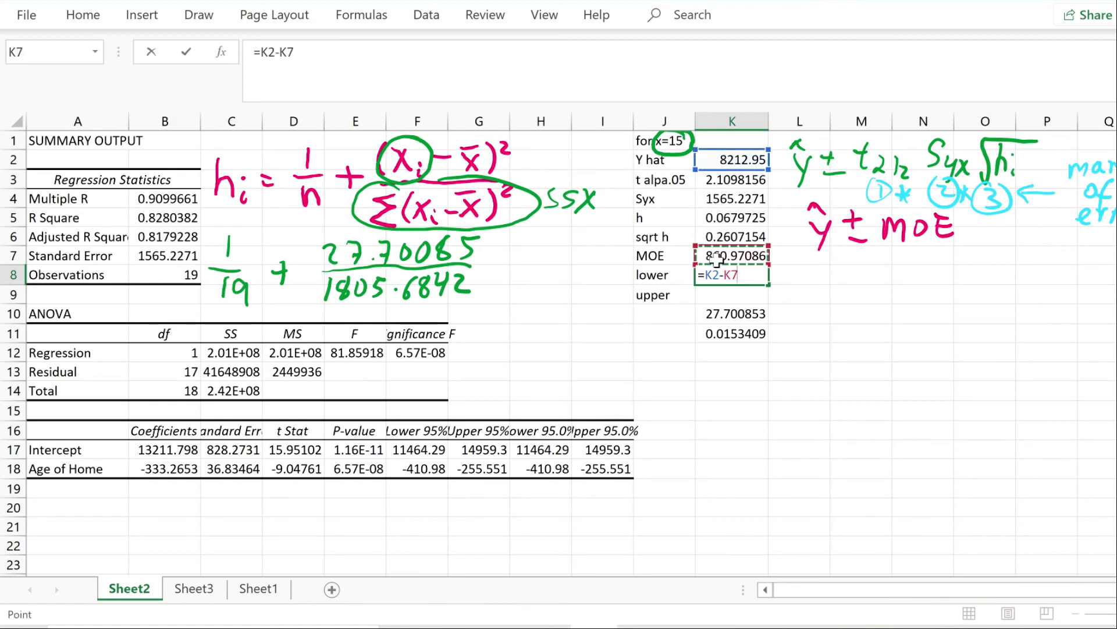
pyautogui.press('Return')
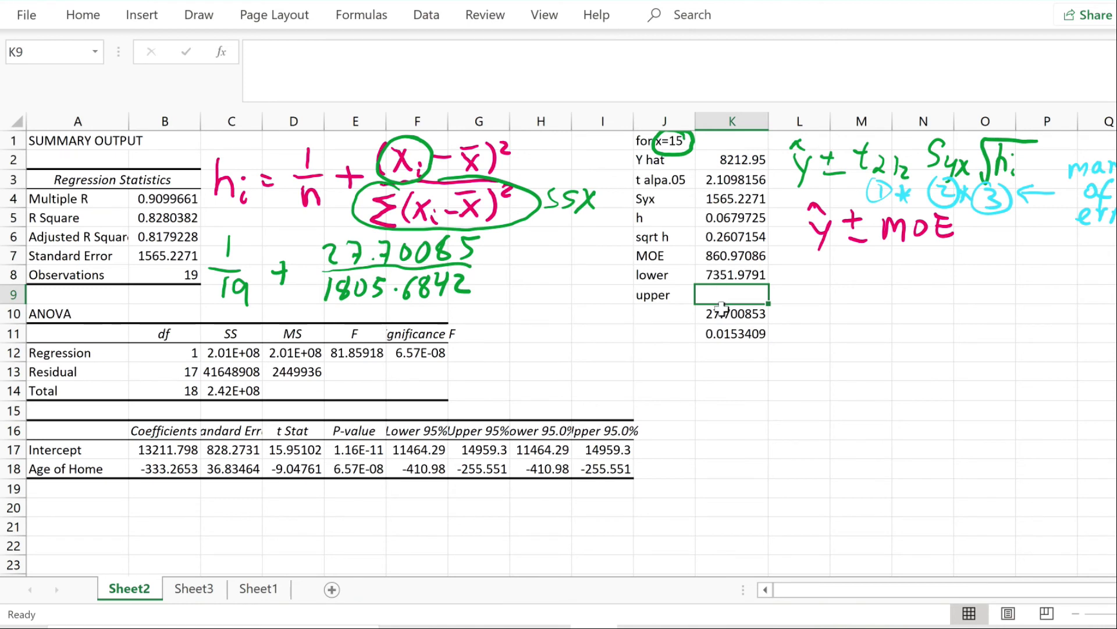
# Calculate the upper limit in K9 with the formula =K2+K7
pyautogui.write('=')
pyautogui.click(732, 164)
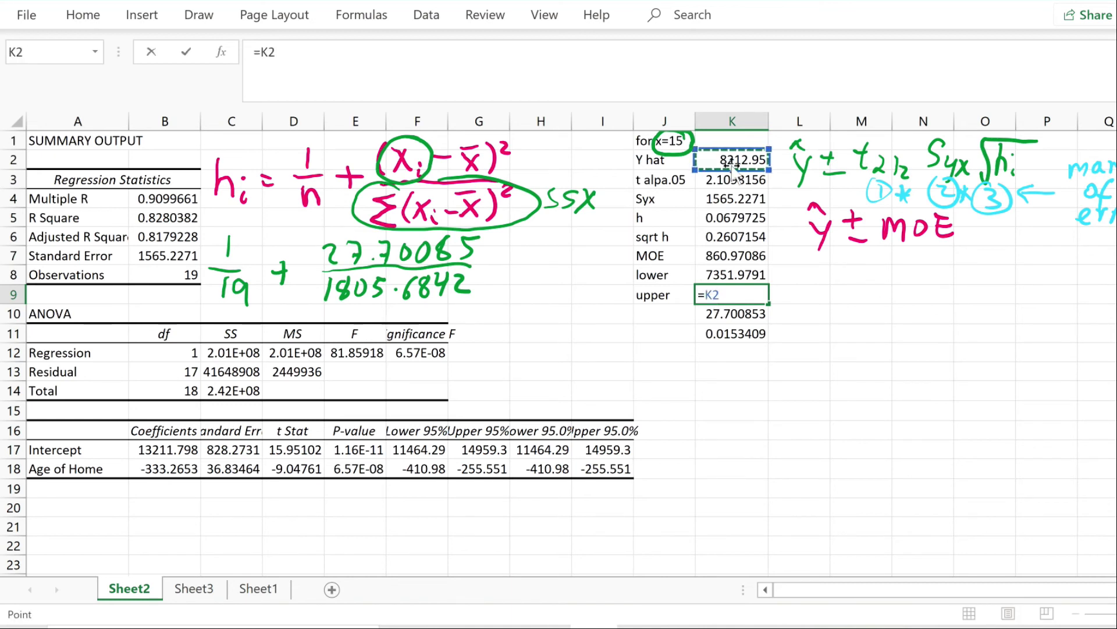
pyautogui.write('+')
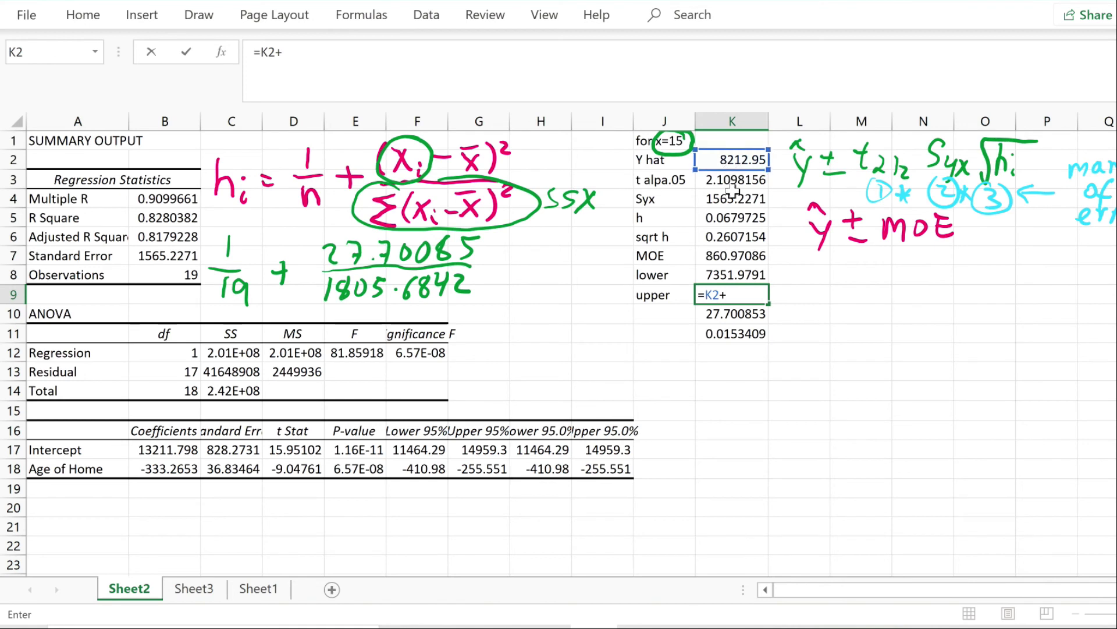
pyautogui.click(730, 258)
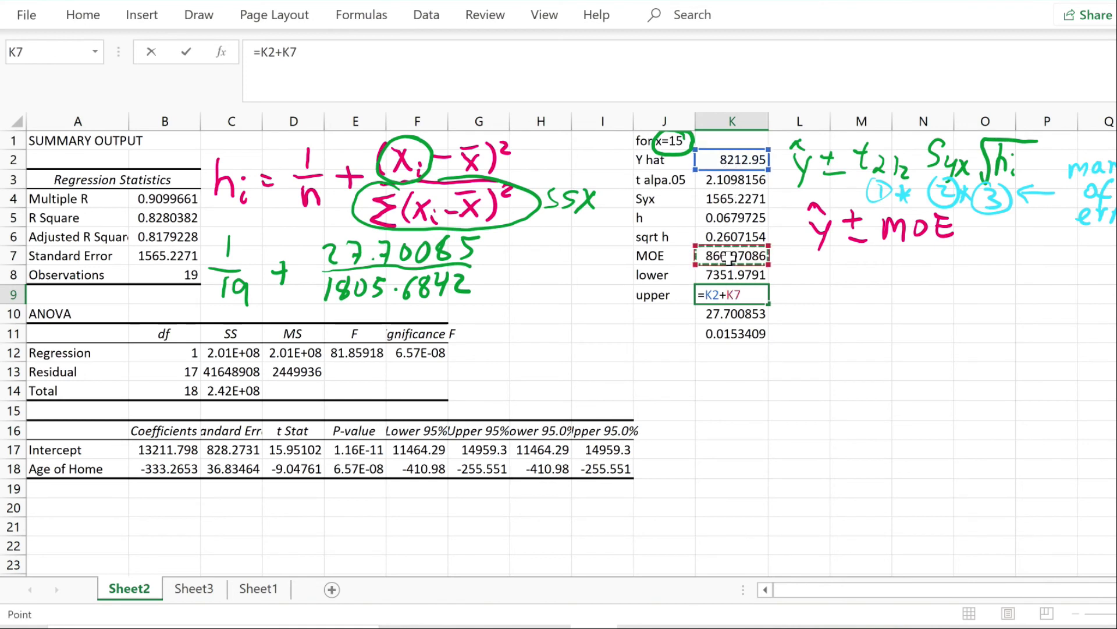
pyautogui.press('Return')
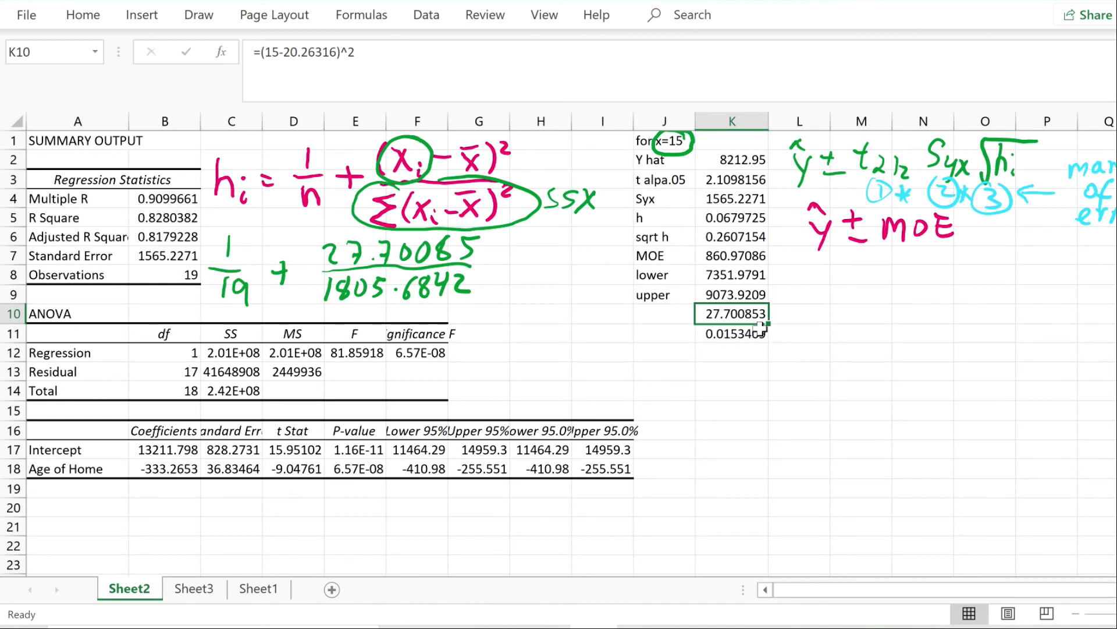
pyautogui.click(737, 291)
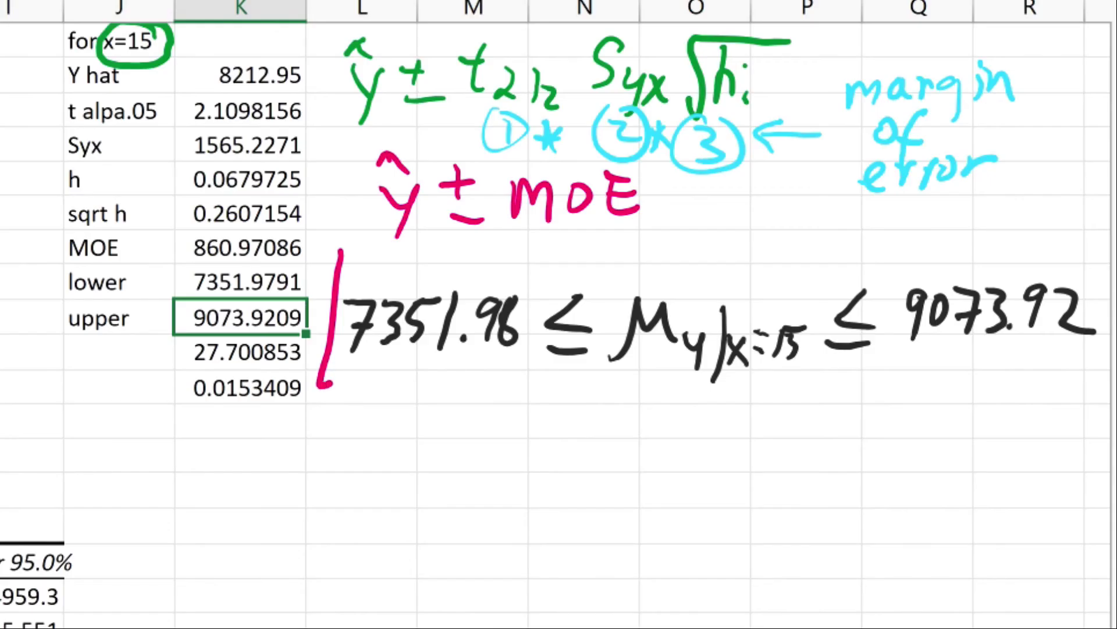
# Draw a red box around the handwritten interval 7351.98 ≤ μ y|x=15 ≤ 9073.92
pyautogui.moveTo(776, 330); pyautogui.dragTo(976, 330)
pyautogui.moveTo(678, 384)
pyautogui.mouseDown()
pyautogui.moveTo(1076, 401)
pyautogui.moveTo(1094, 300)
pyautogui.moveTo(999, 245)
pyautogui.moveTo(326, 251)
pyautogui.mouseUp()
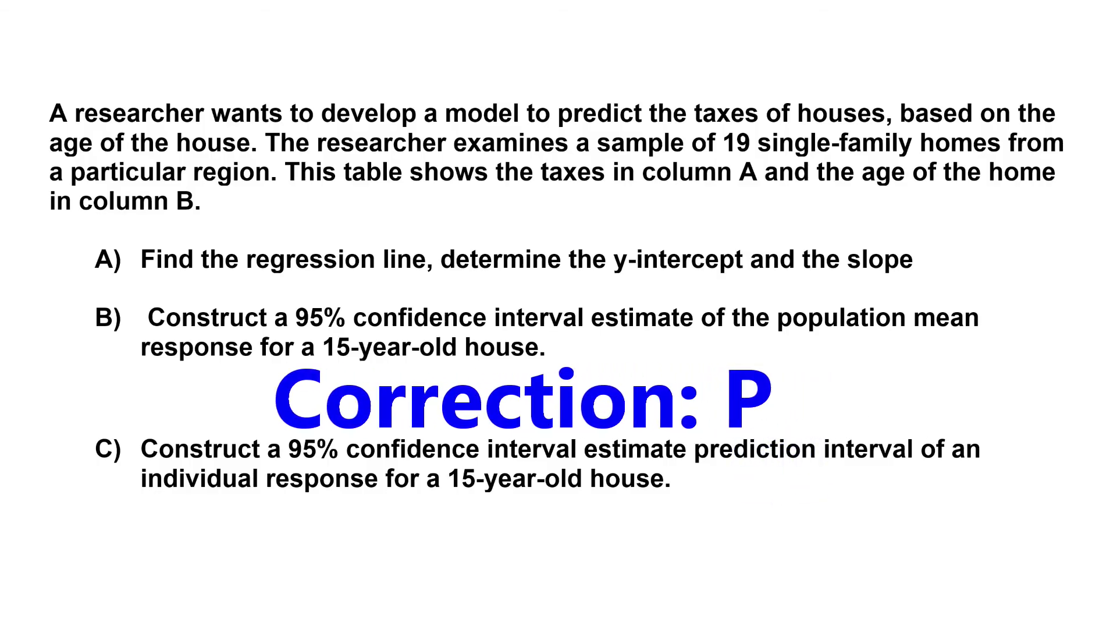
pyautogui.moveTo(6, 454); pyautogui.dragTo(113, 454)
pyautogui.moveTo(70, 419)
pyautogui.mouseDown()
pyautogui.moveTo(99, 447)
pyautogui.moveTo(71, 488)
pyautogui.mouseUp()
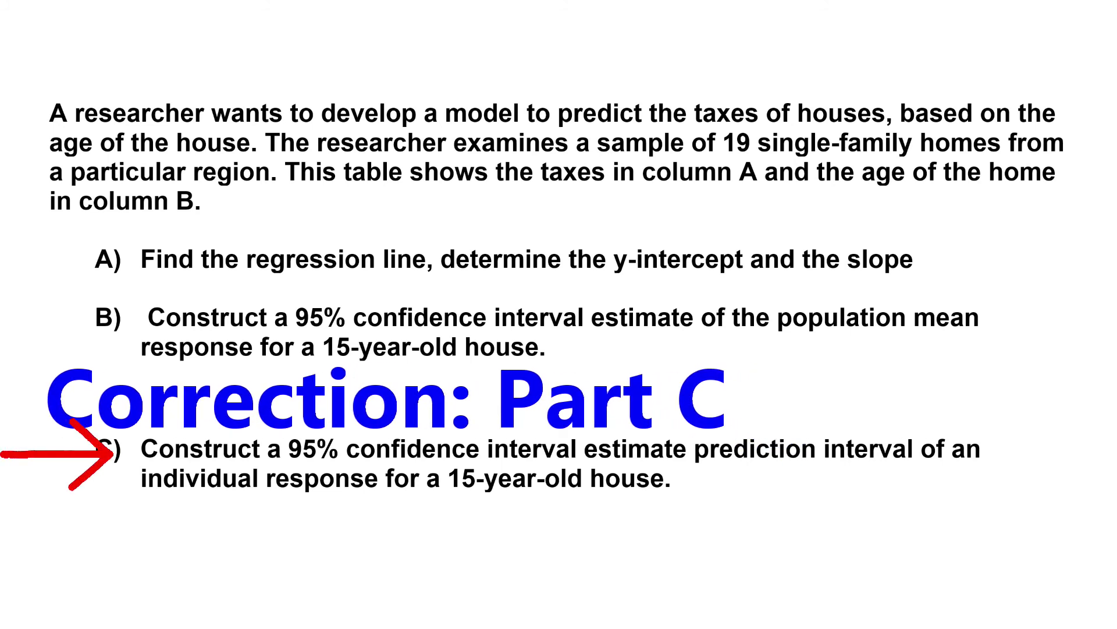
pyautogui.moveTo(140, 493); pyautogui.dragTo(678, 493)
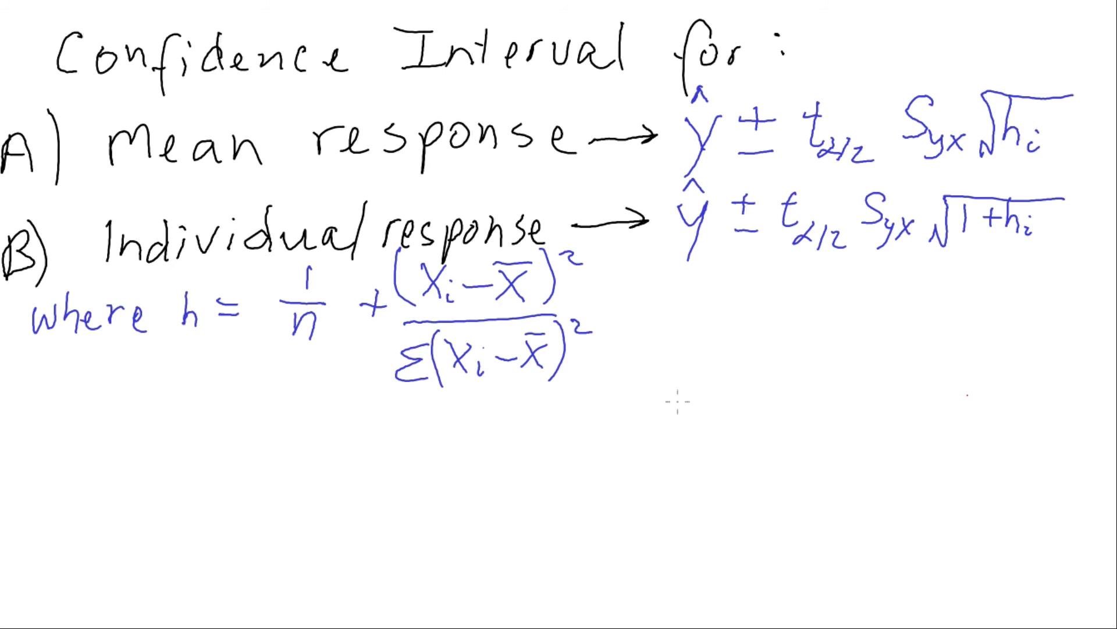
pyautogui.moveTo(665, 154)
pyautogui.mouseDown()
pyautogui.moveTo(659, 271)
pyautogui.moveTo(768, 309)
pyautogui.moveTo(1080, 308)
pyautogui.moveTo(1083, 227)
pyautogui.moveTo(1030, 158)
pyautogui.moveTo(634, 164)
pyautogui.mouseUp()
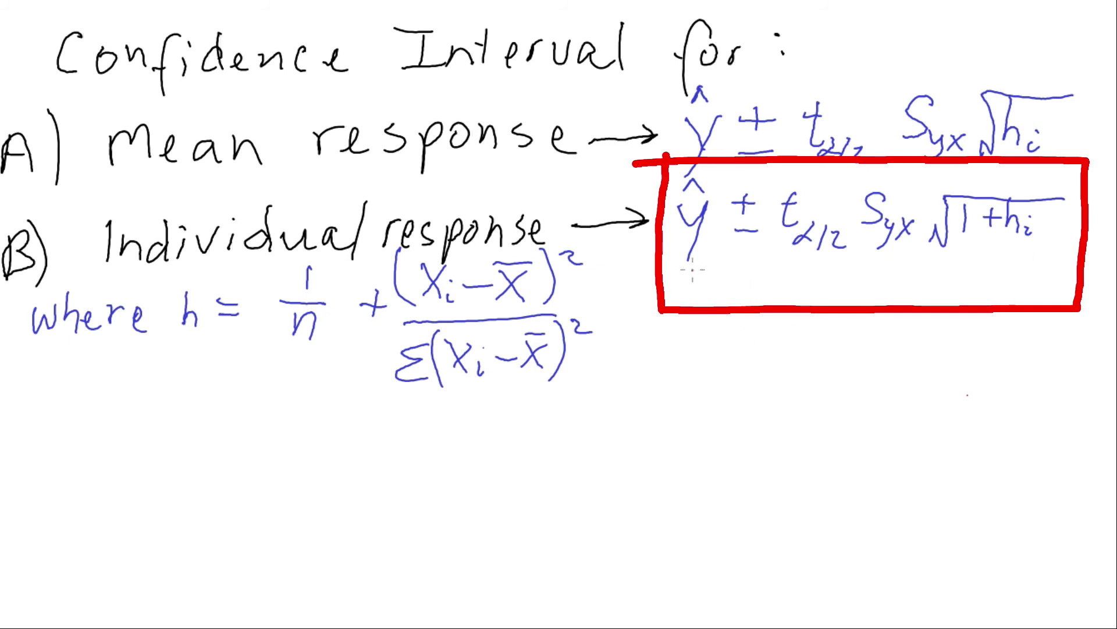
pyautogui.moveTo(971, 465); pyautogui.dragTo(970, 255)
pyautogui.moveTo(905, 329)
pyautogui.mouseDown()
pyautogui.moveTo(971, 254)
pyautogui.moveTo(1036, 332)
pyautogui.mouseUp()
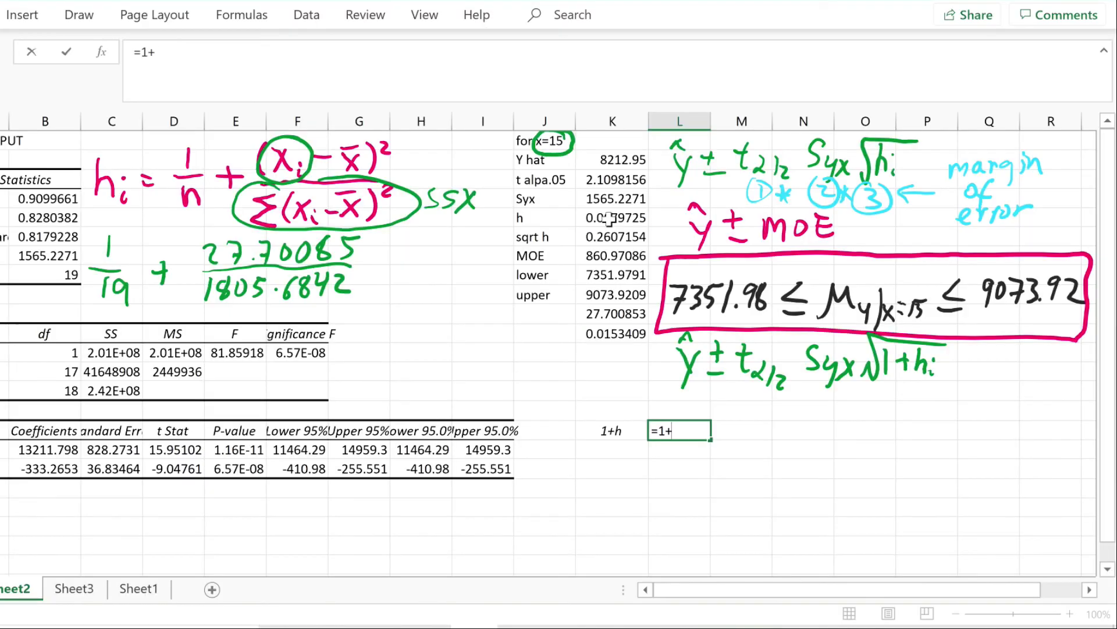
# Calculate 1+h in L16 with the formula =1+K5
pyautogui.click(613, 218)
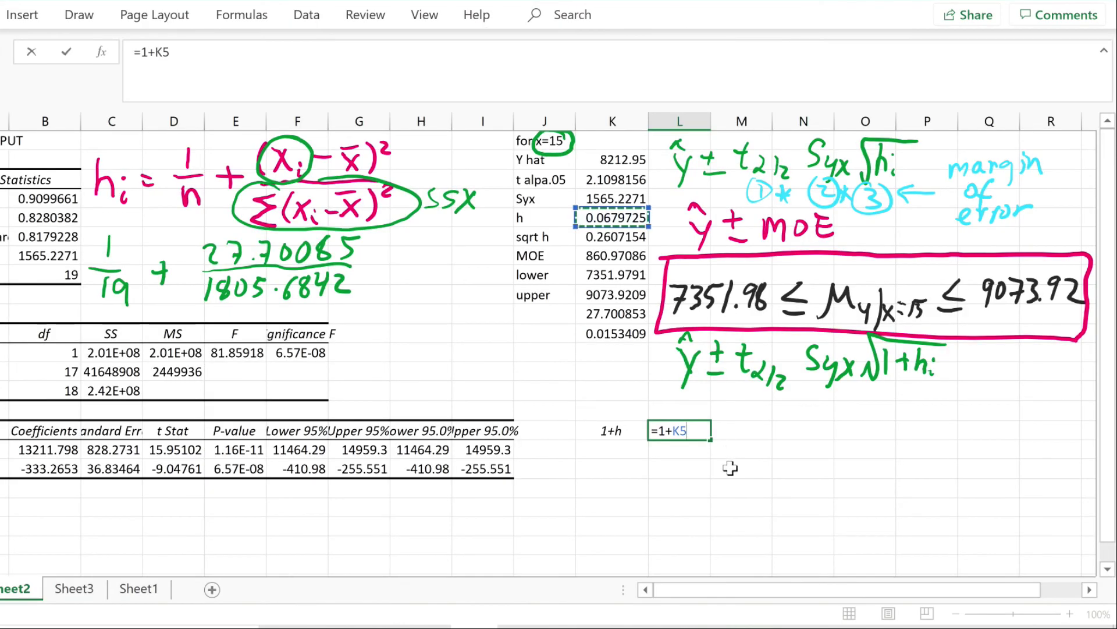
pyautogui.press('Return')
pyautogui.click(675, 434)
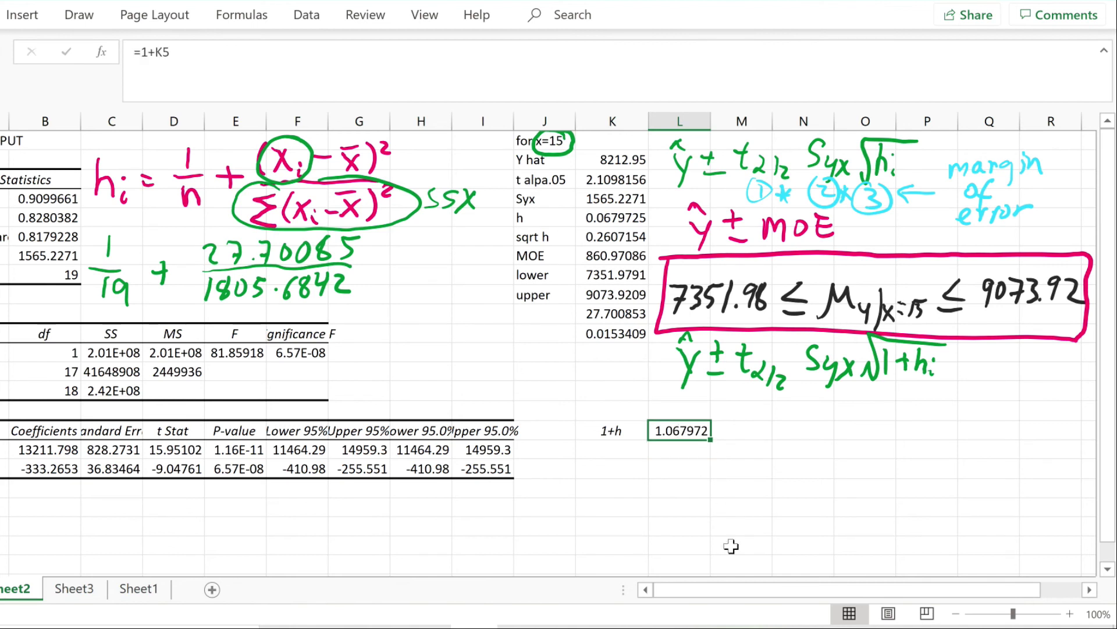
# Label K17 as sqrt 1+h and calculate it in L17 with the formula =SQRT(L16)
pyautogui.write('=SQRT')
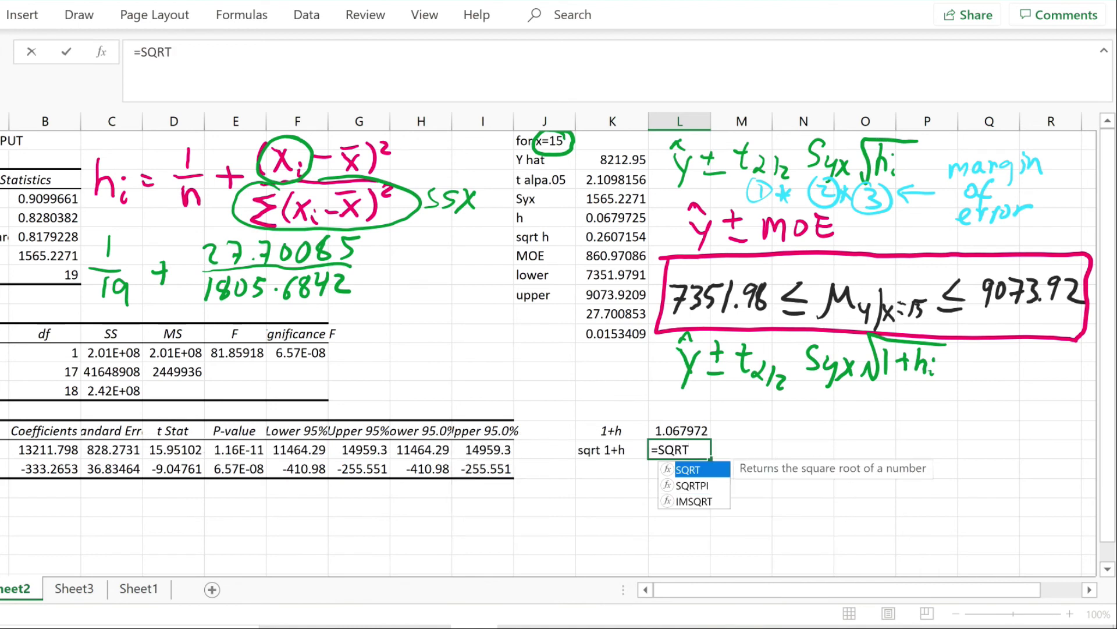
pyautogui.write('(')
pyautogui.click(681, 431)
pyautogui.press('Return')
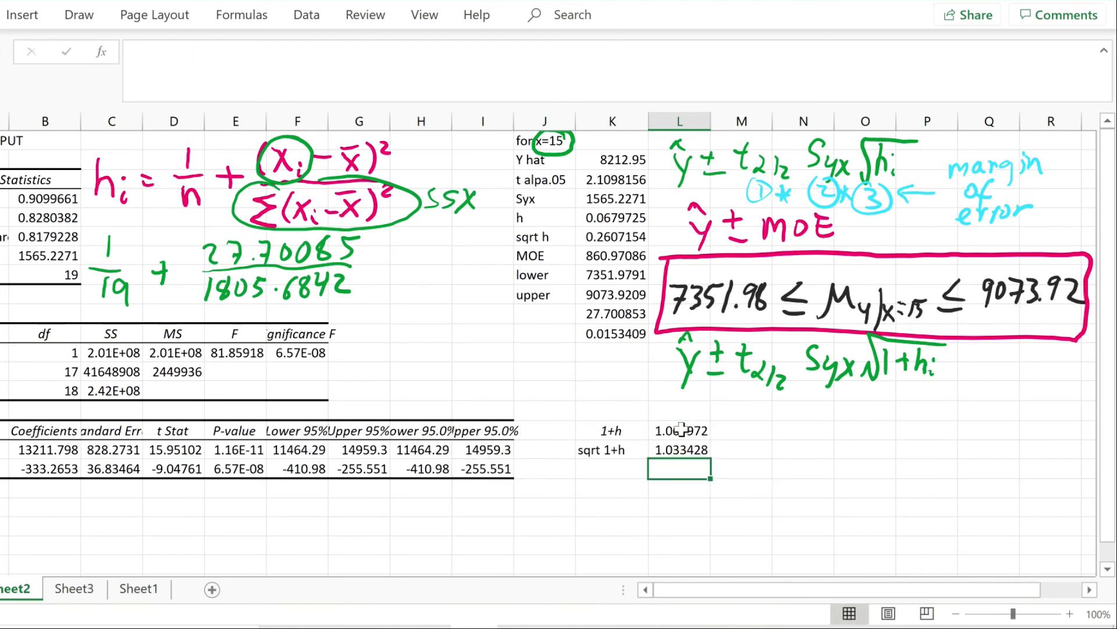
# Annotate the handwritten prediction interval formula in light blue with circled 1, 2 and 3 separated by asterisks beneath its three factors
pyautogui.moveTo(756, 381)
pyautogui.mouseDown()
pyautogui.moveTo(758, 404)
pyautogui.moveTo(753, 384)
pyautogui.mouseUp()
pyautogui.moveTo(822, 388)
pyautogui.mouseDown()
pyautogui.moveTo(838, 400)
pyautogui.moveTo(833, 380)
pyautogui.moveTo(923, 401)
pyautogui.moveTo(908, 377)
pyautogui.mouseUp()
pyautogui.moveTo(785, 388); pyautogui.dragTo(795, 402)
pyautogui.moveTo(855, 386); pyautogui.dragTo(870, 400)
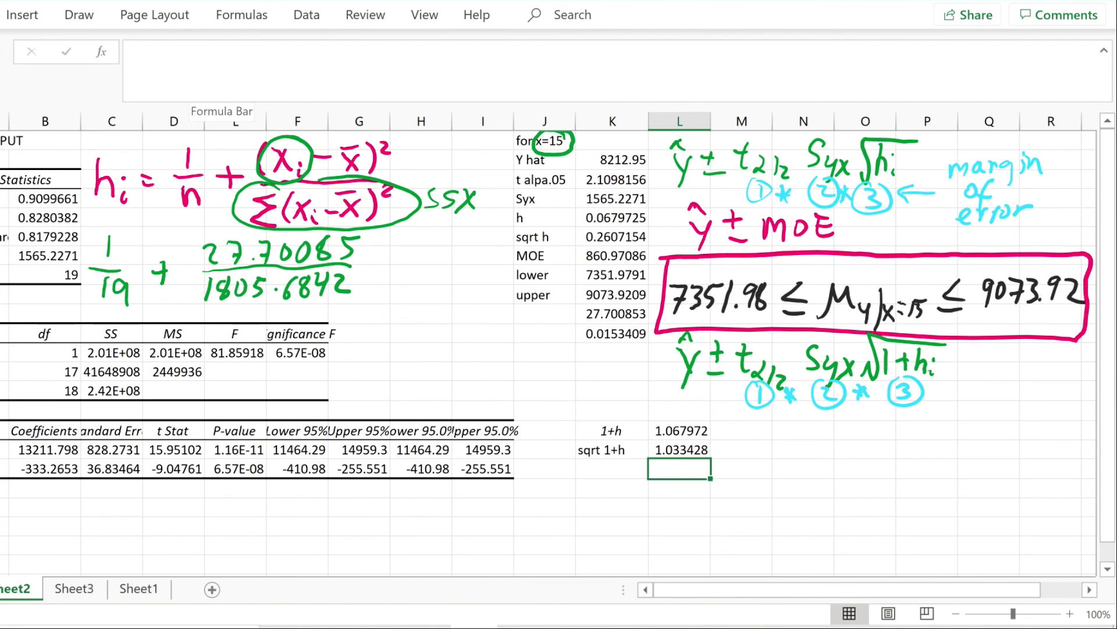
# Label K18 as MOE and calculate the prediction margin of error in L18 with the formula =K3*K4*L17
pyautogui.click(611, 468)
pyautogui.write('MOE')
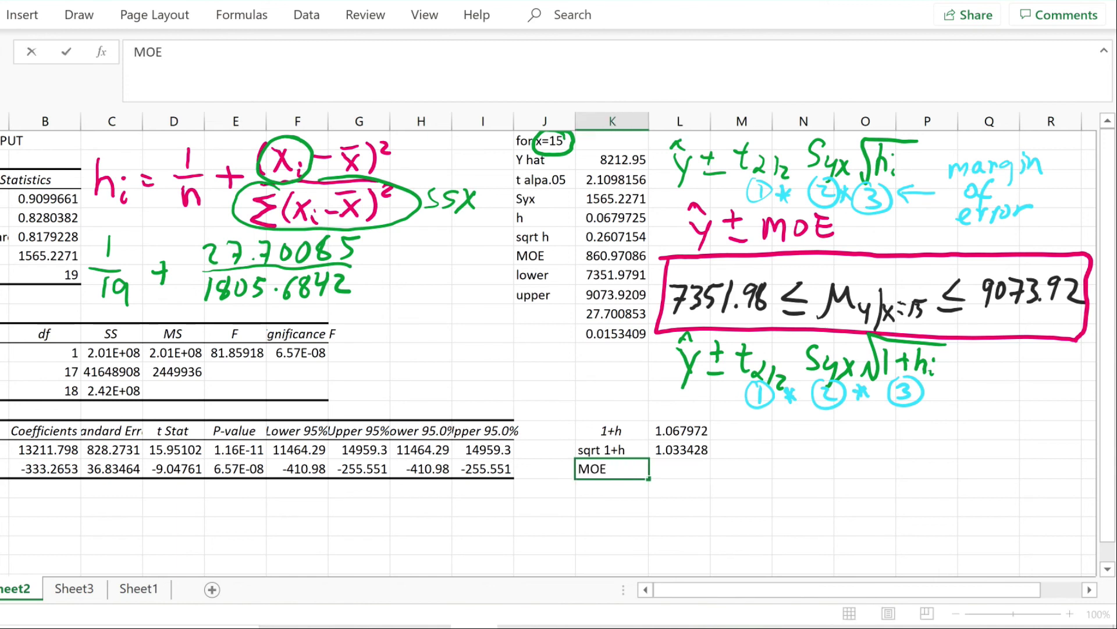
pyautogui.click(680, 469)
pyautogui.write('=')
pyautogui.click(608, 184)
pyautogui.write('*')
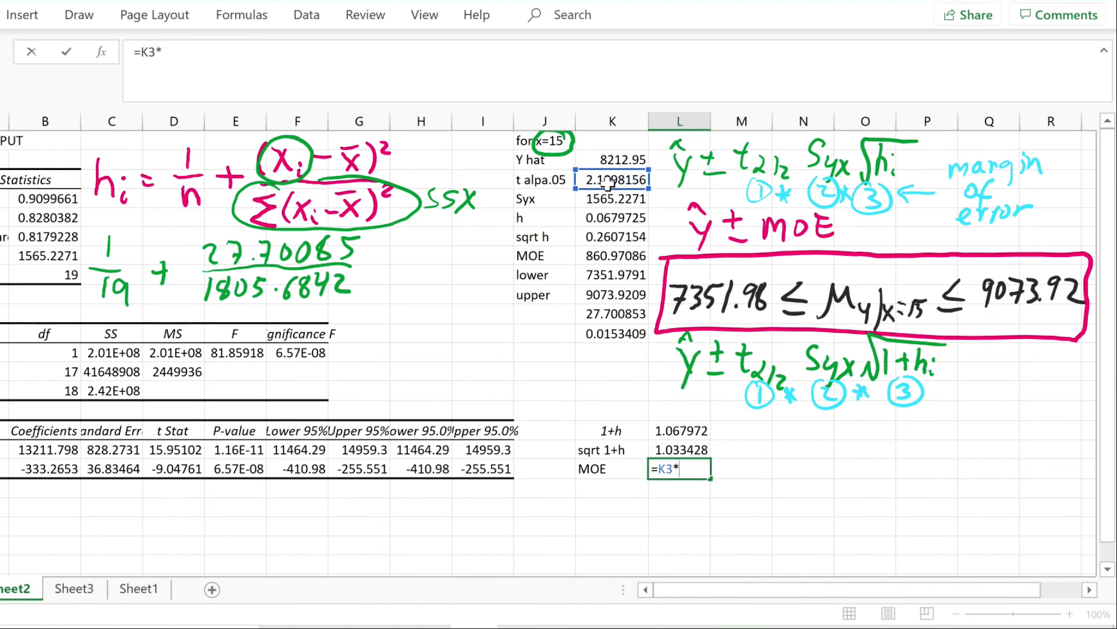
pyautogui.click(619, 200)
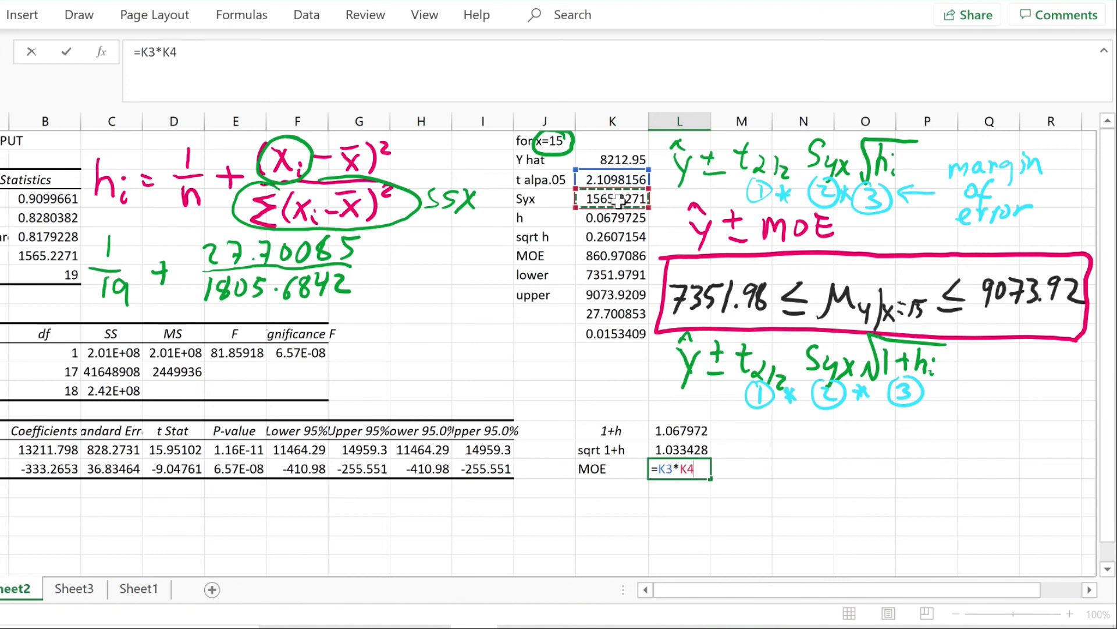
pyautogui.write('*')
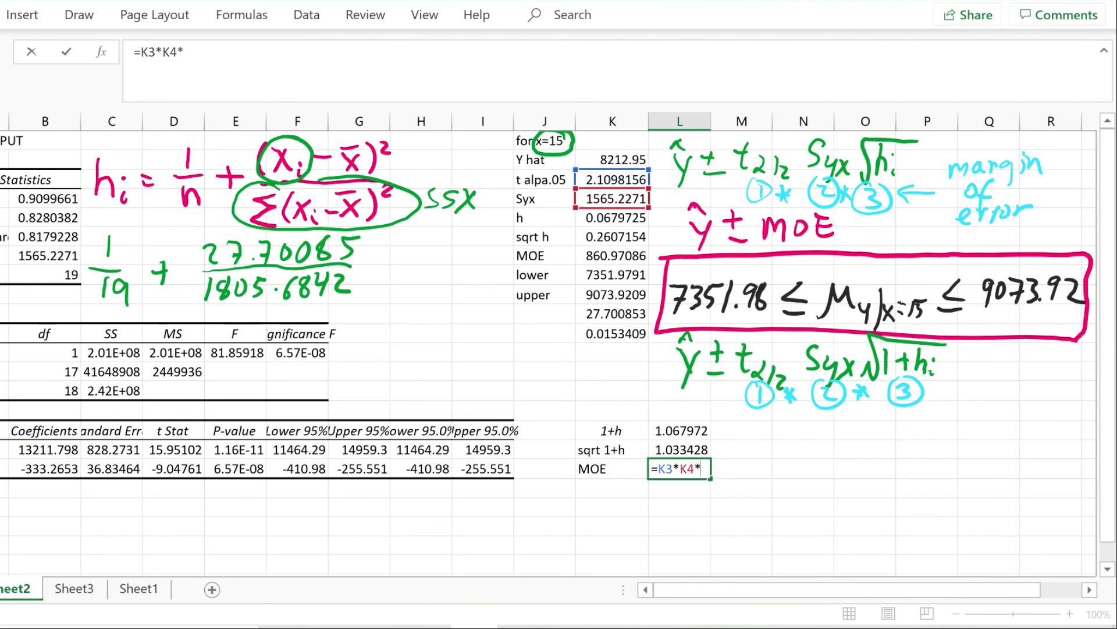
pyautogui.click(690, 451)
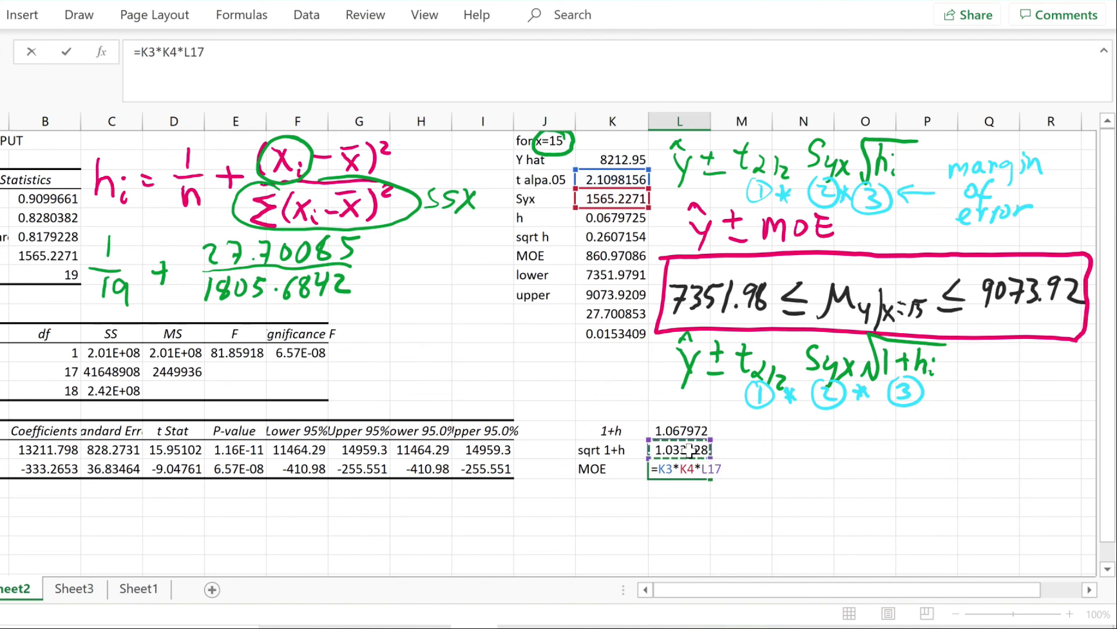
pyautogui.press('Return')
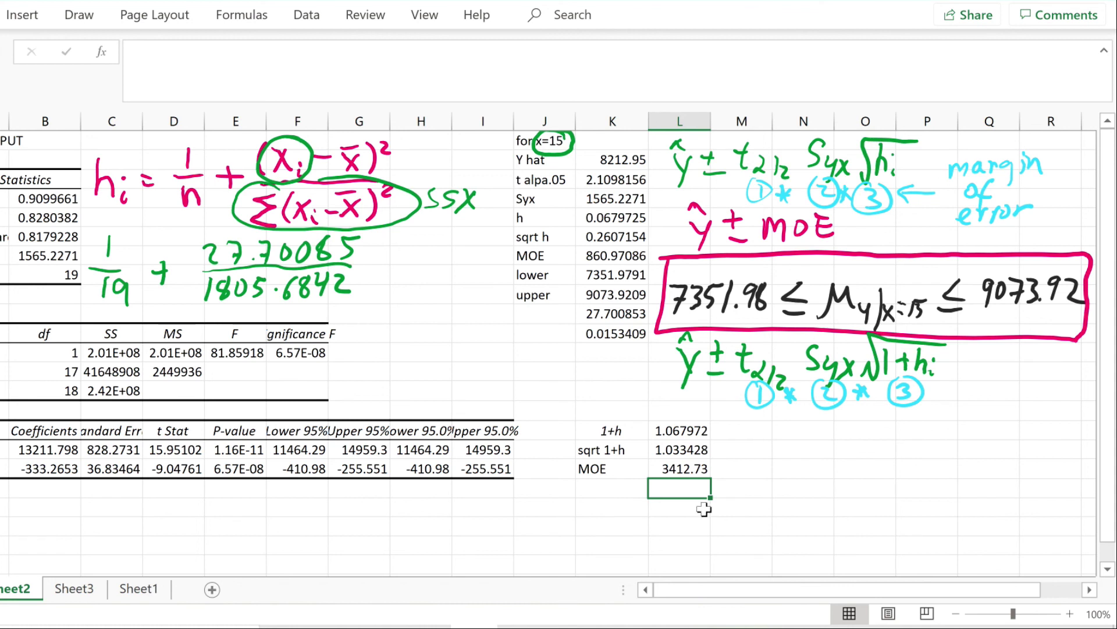
# Label K19 as lower and K20 as upper beneath the MOE label
pyautogui.click(607, 495)
pyautogui.write('lower')
pyautogui.press('Return')
pyautogui.write('upper')
# Calculate the lower prediction limit in L19 with the formula =K2-L18
pyautogui.click(675, 488)
pyautogui.write('=')
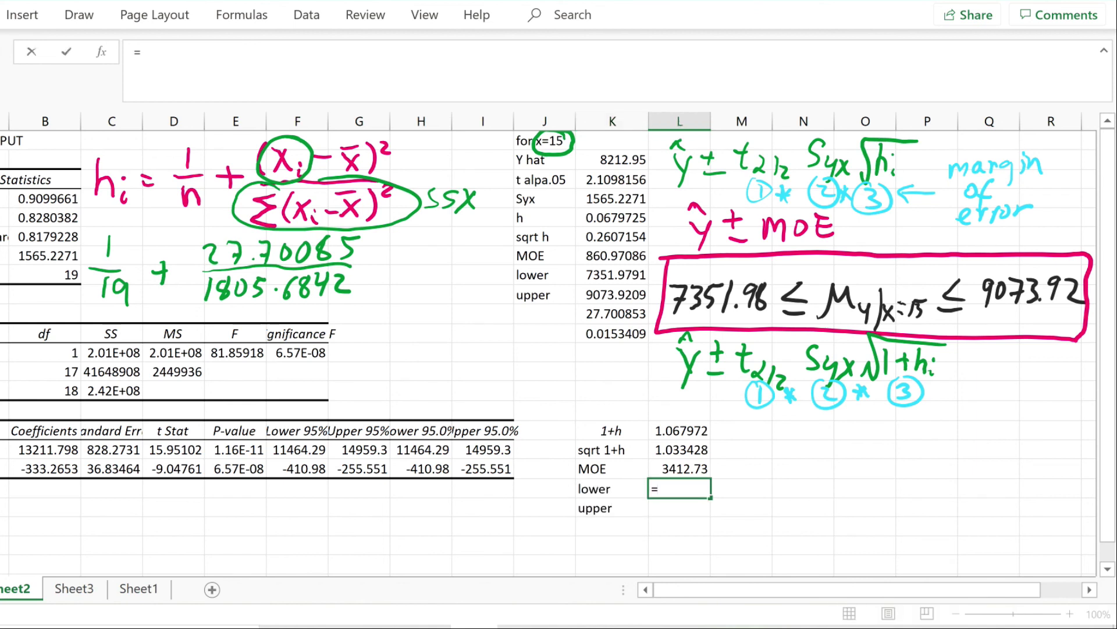
pyautogui.click(615, 164)
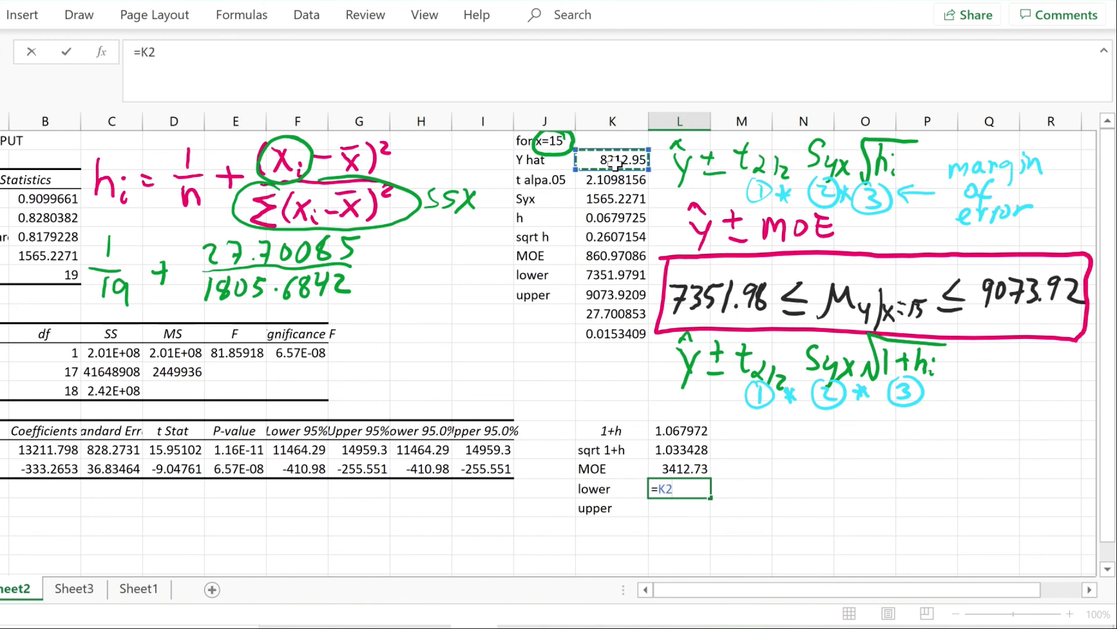
pyautogui.write('-')
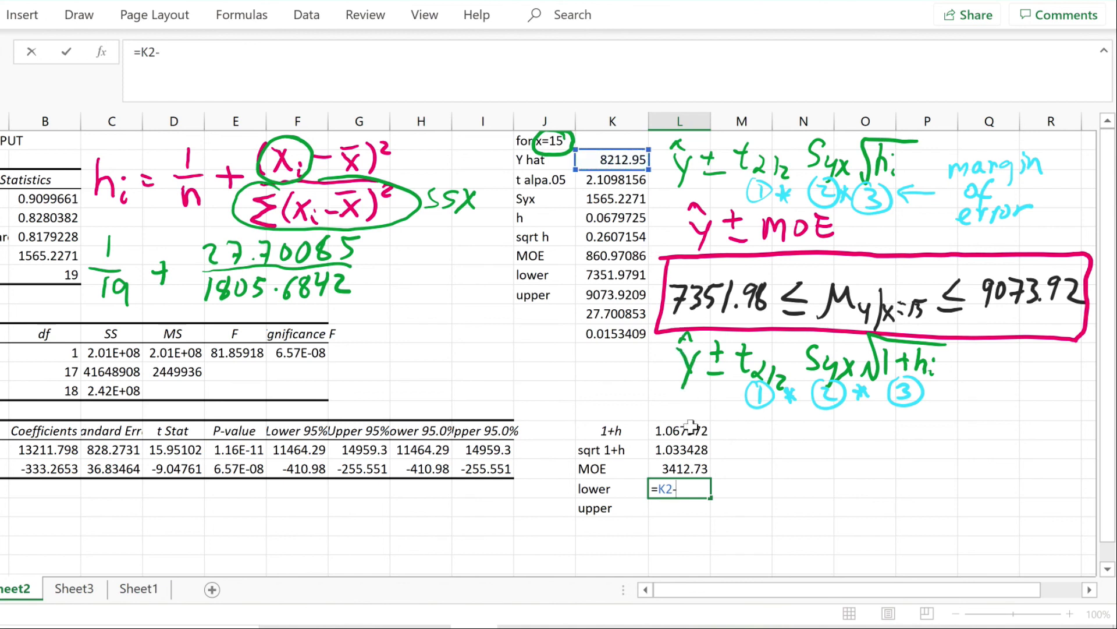
pyautogui.click(677, 473)
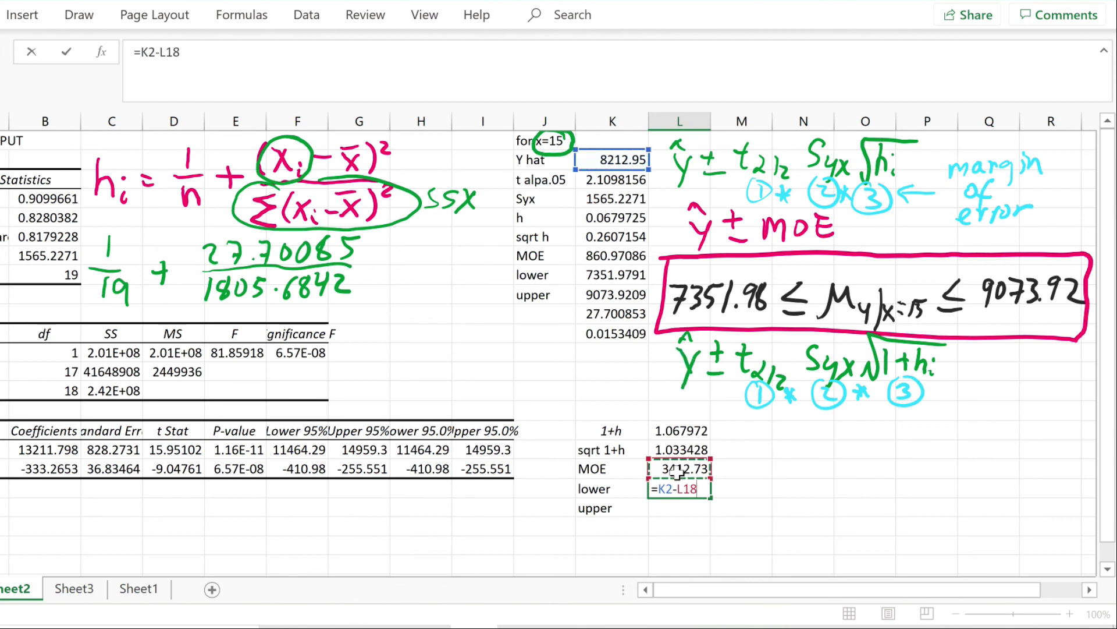
pyautogui.hotkey('ctrl', 'Return')
pyautogui.press('Return')
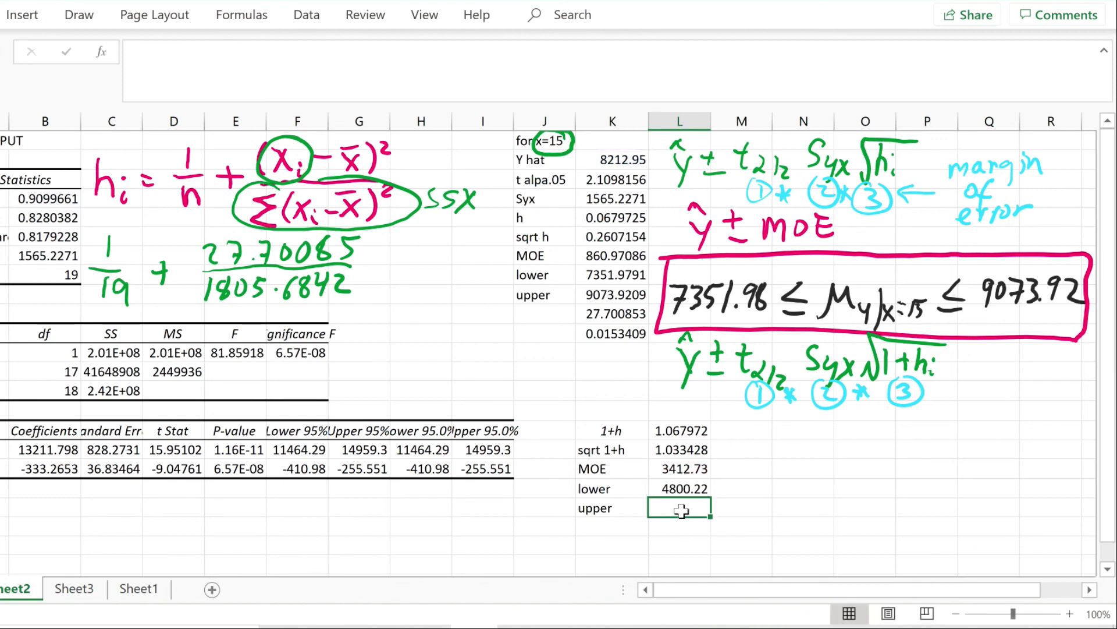
# Calculate the upper prediction limit in L20 with the formula =K2+L18
pyautogui.write('=')
pyautogui.click(628, 166)
pyautogui.write('+')
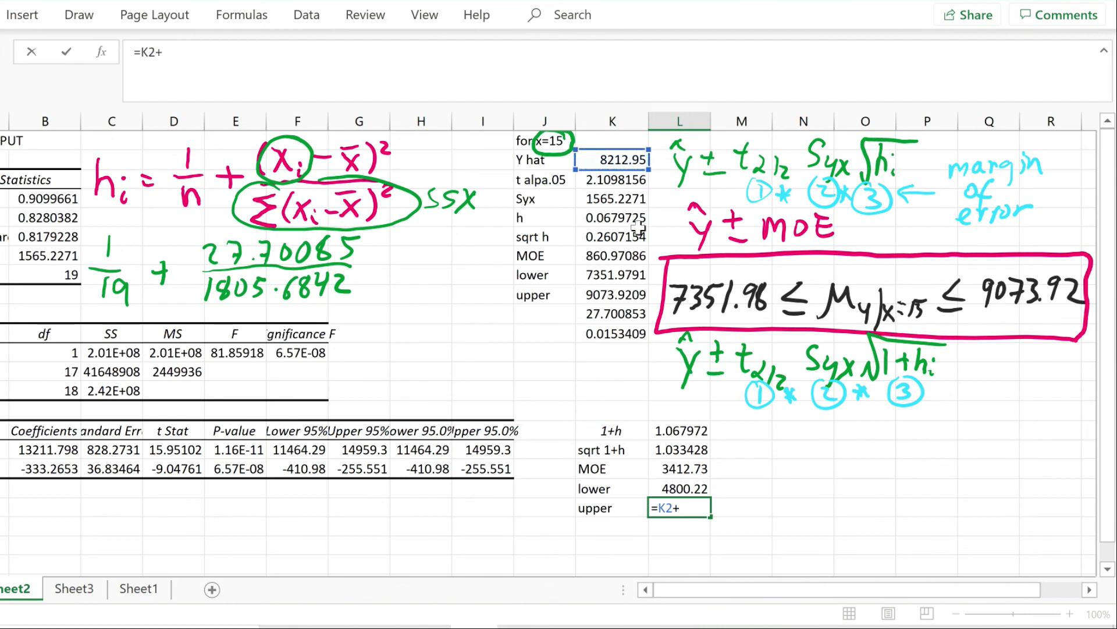
pyautogui.click(684, 472)
pyautogui.press('Return')
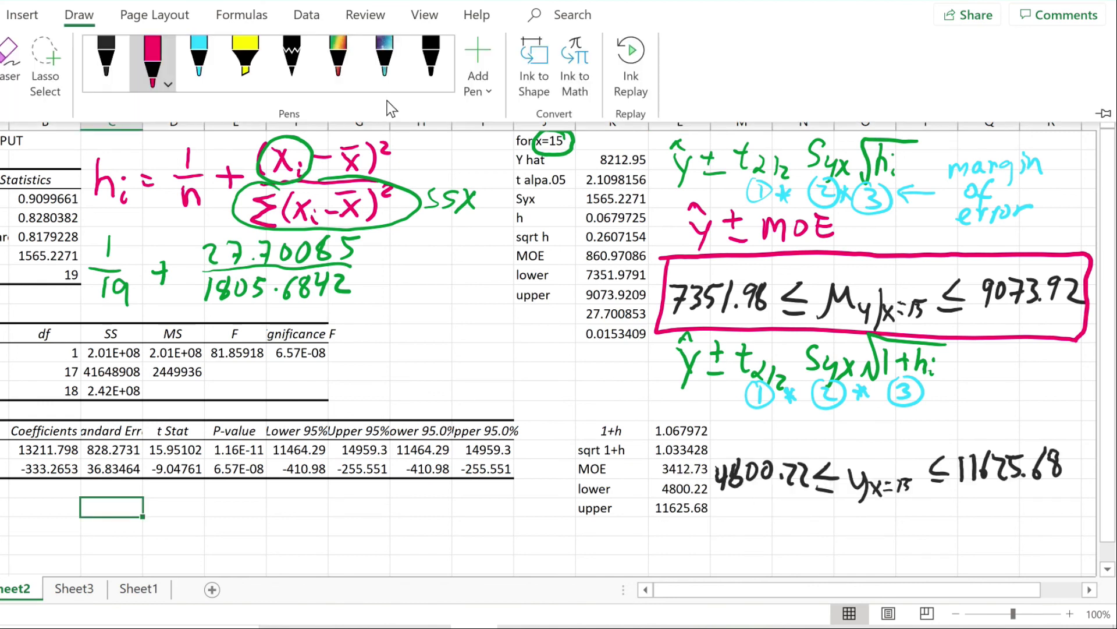
# Draw a red box around the handwritten interval 4800.22 ≤ y x=15 ≤ 11625.68
pyautogui.moveTo(716, 438)
pyautogui.mouseDown()
pyautogui.moveTo(711, 489)
pyautogui.moveTo(759, 518)
pyautogui.moveTo(1081, 499)
pyautogui.moveTo(1065, 428)
pyautogui.moveTo(712, 438)
pyautogui.mouseUp()
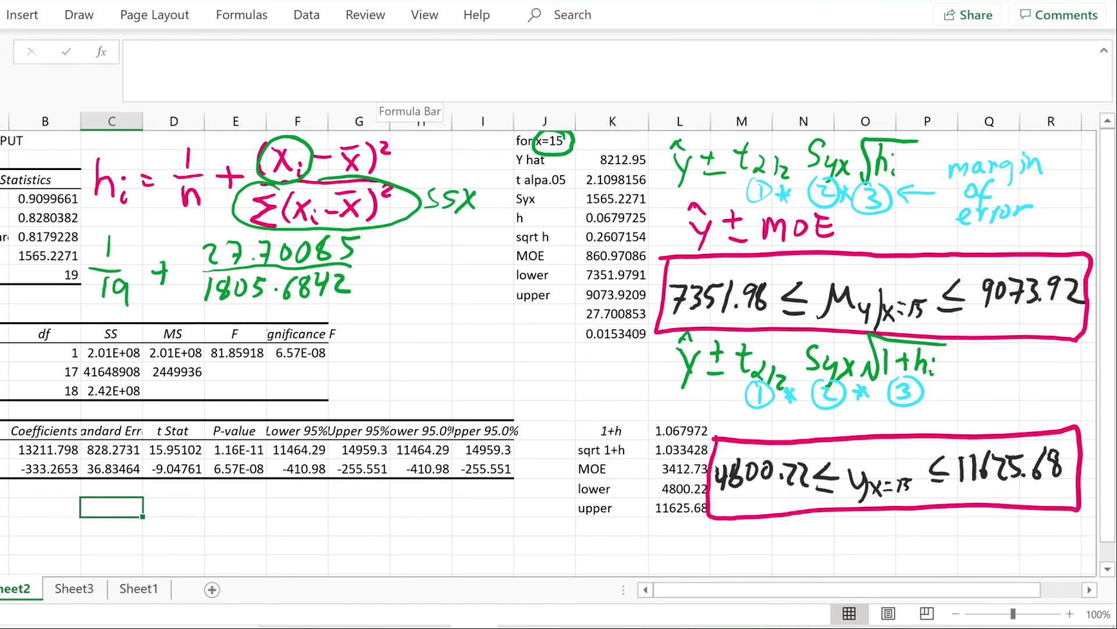